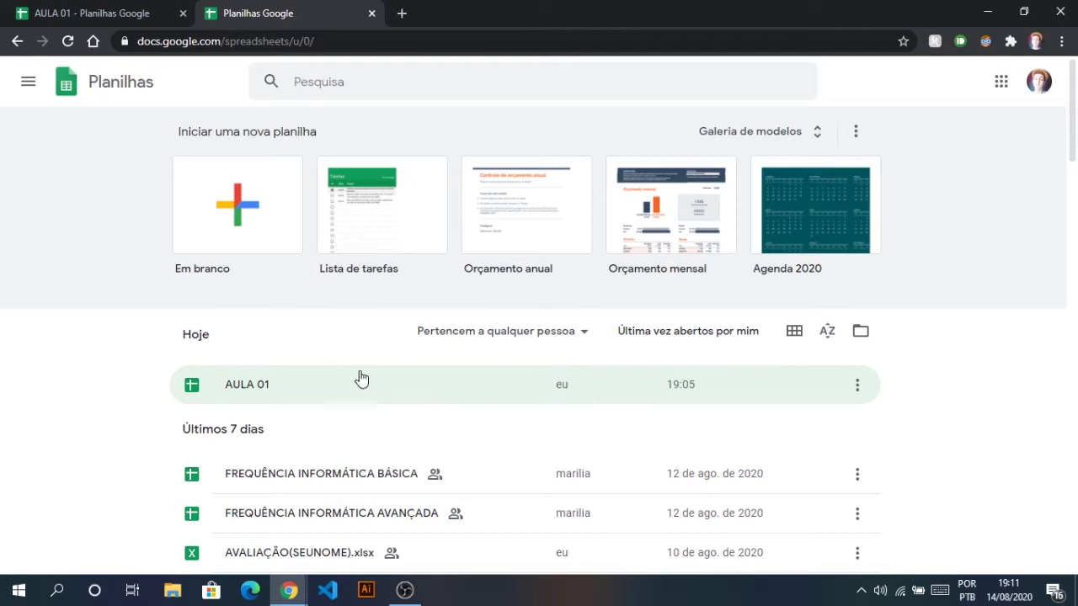
# Open the AULA 01 spreadsheet and make a copy of it named AULA 02.
pyautogui.click(266, 389)
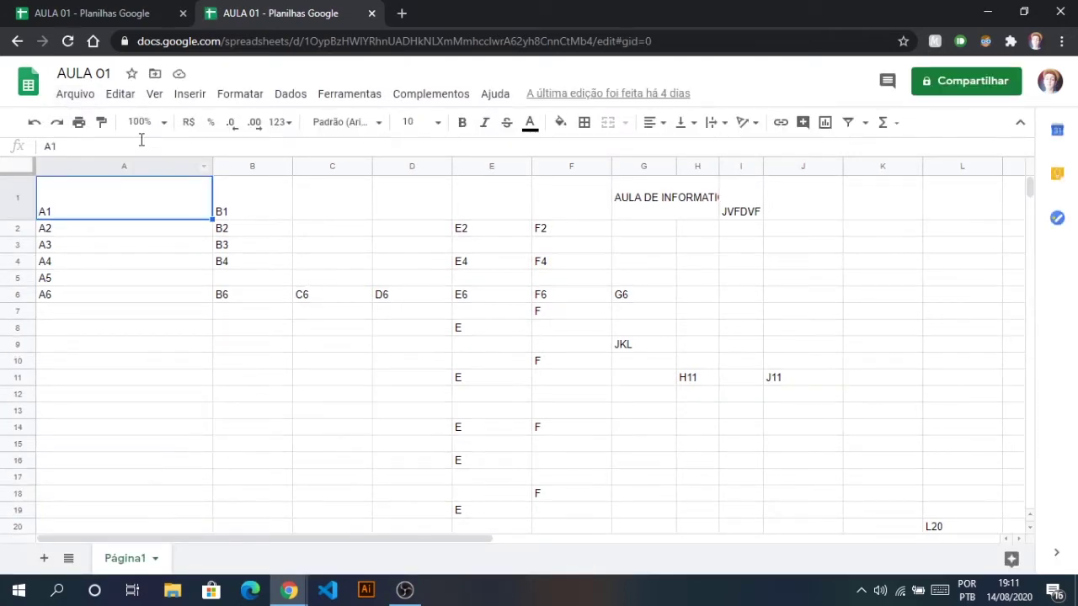
pyautogui.click(84, 96)
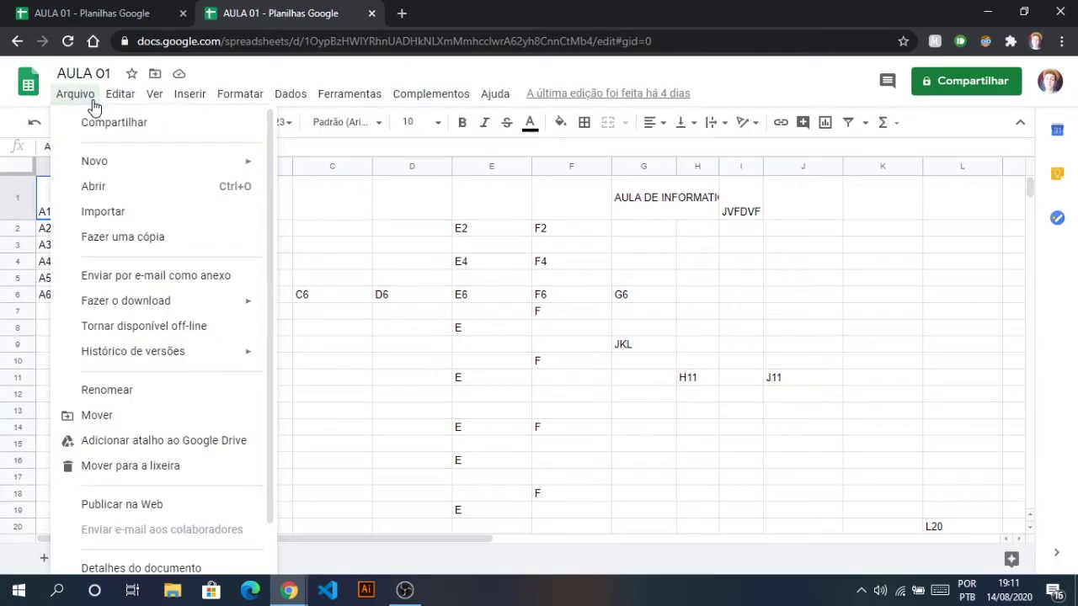
pyautogui.click(186, 248)
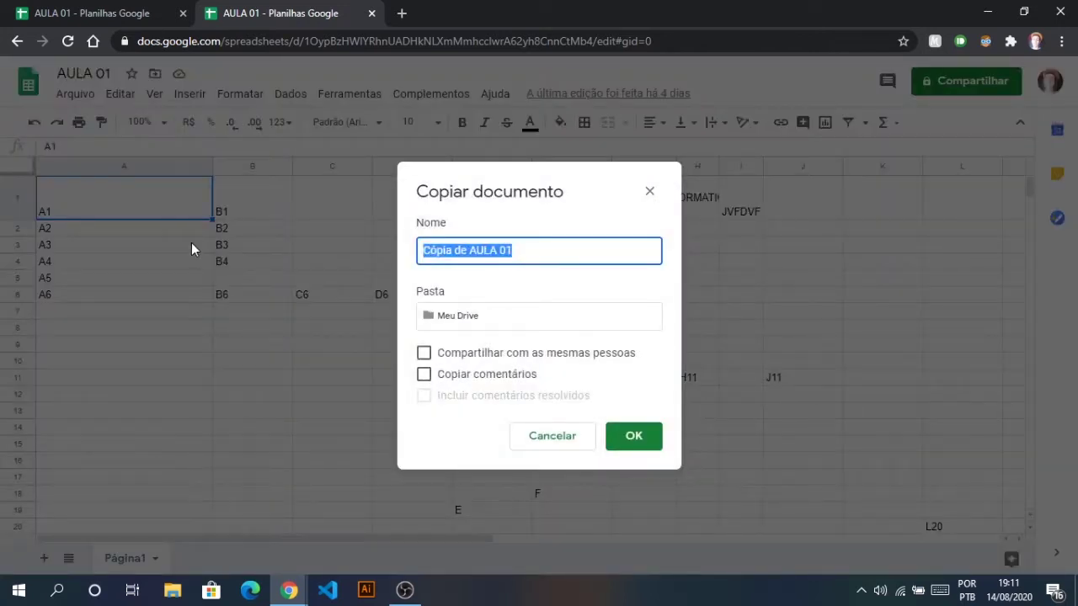
pyautogui.click(465, 251)
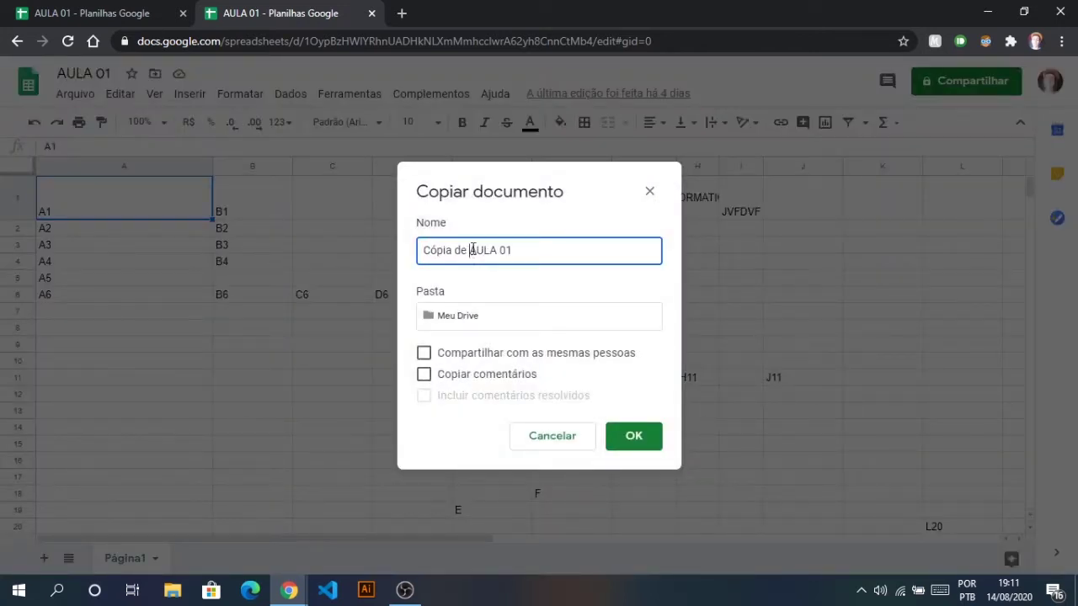
pyautogui.moveTo(464, 250); pyautogui.dragTo(421, 251)
pyautogui.press('BackSpace')
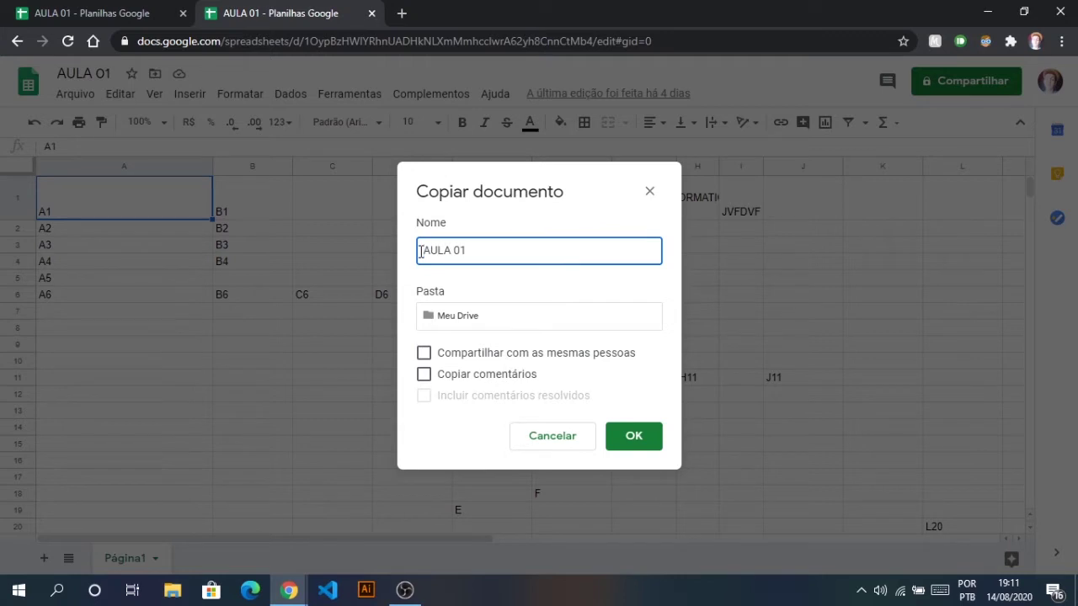
pyautogui.click(523, 251)
pyautogui.press('BackSpace')
pyautogui.write('2')
pyautogui.click(640, 442)
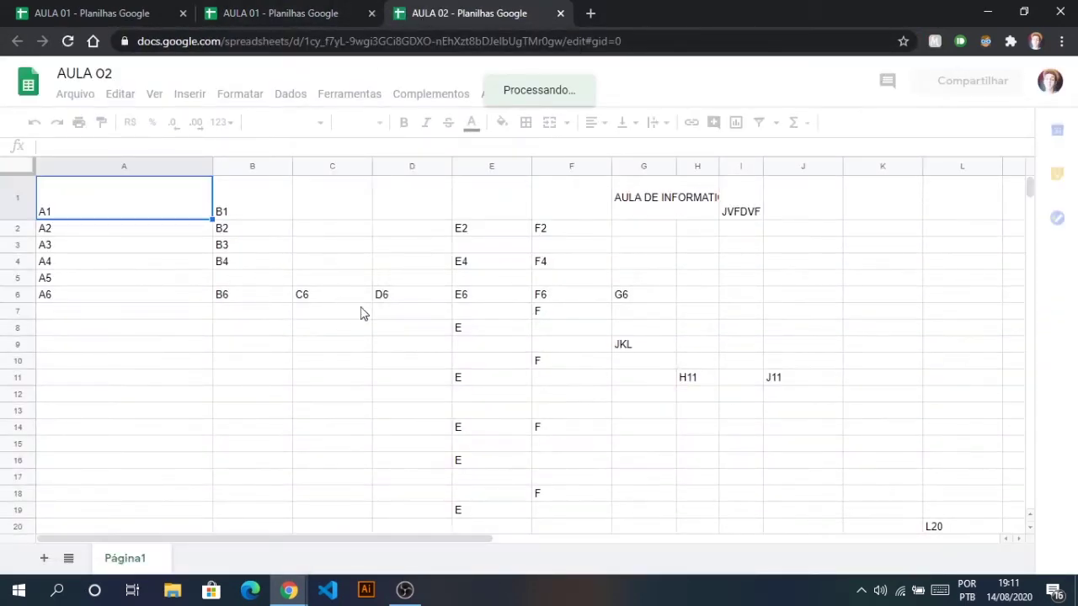
# Delete the contents of cells A1 through L20 in the AULA 02 copy.
pyautogui.click(202, 279)
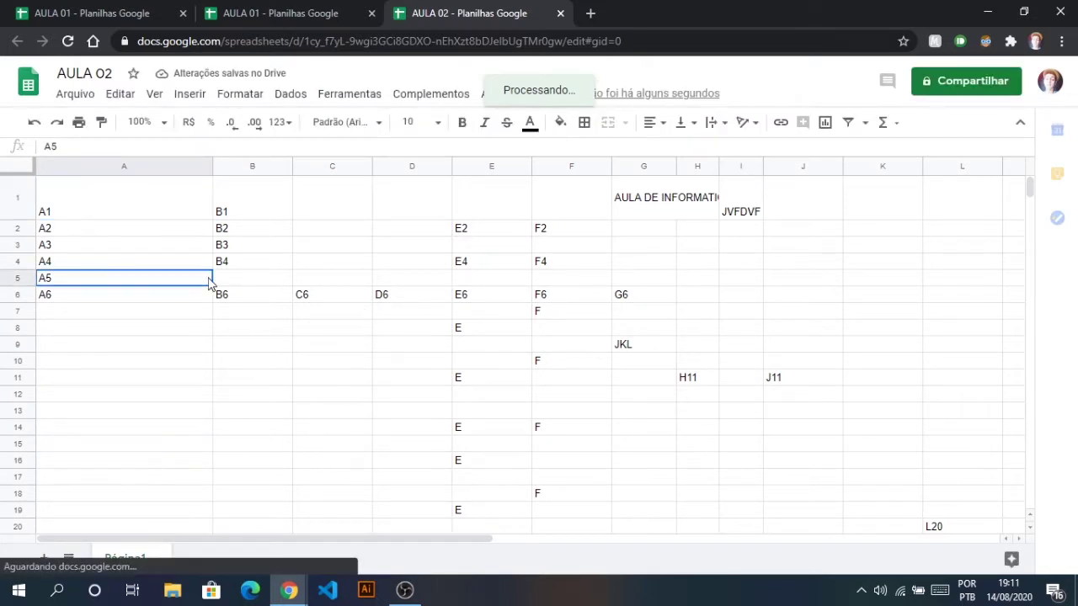
pyautogui.moveTo(75, 194); pyautogui.dragTo(984, 525)
pyautogui.press('Delete')
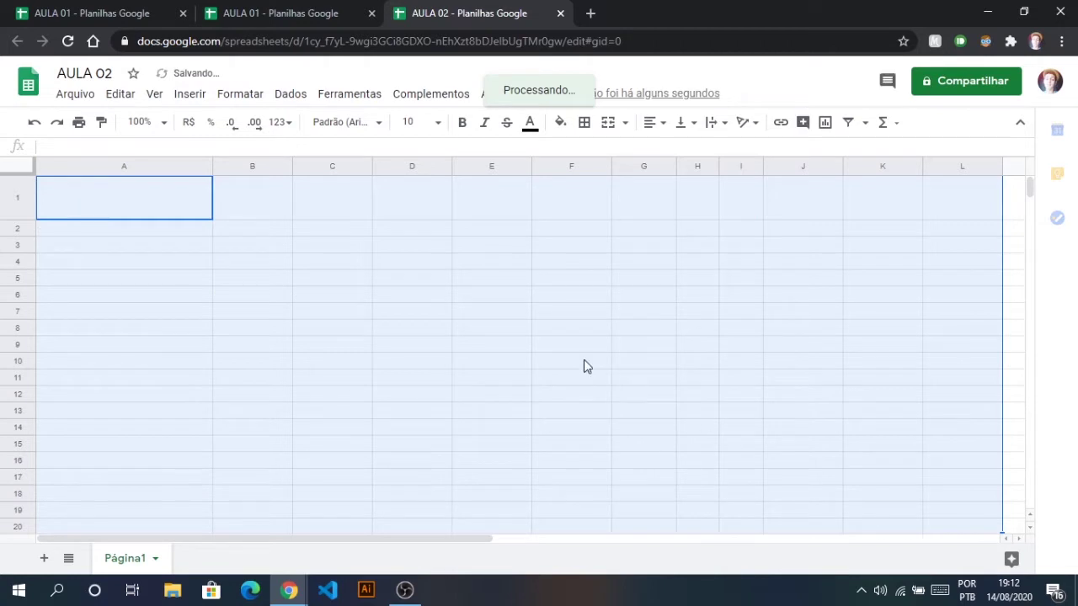
pyautogui.click(549, 347)
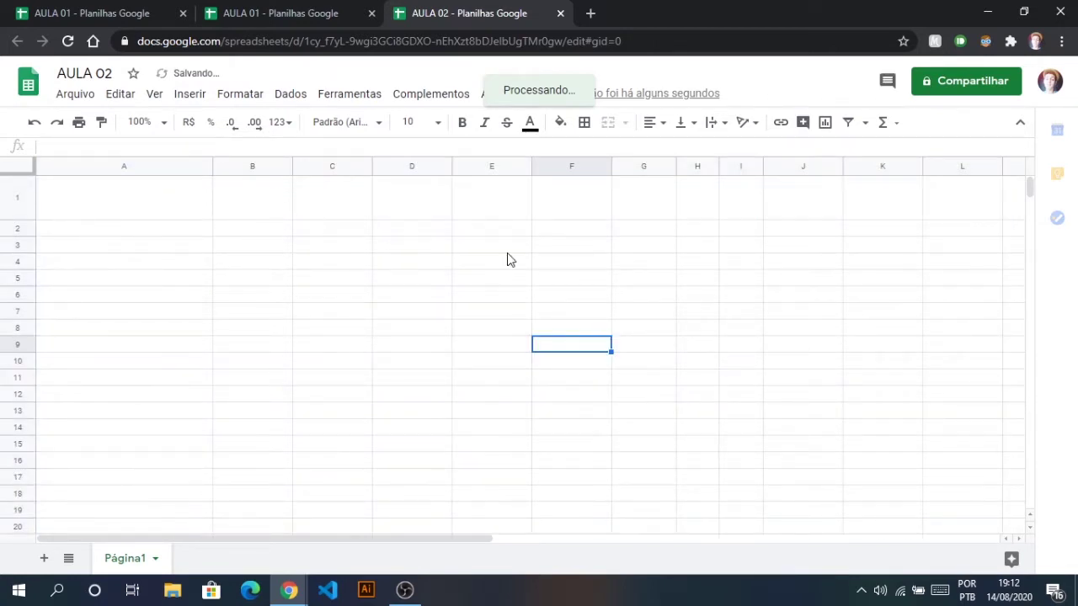
pyautogui.click(645, 233)
# Enter the column headings ID, NOME, IDADE and SALARIO in cells A1 through D1.
pyautogui.click(181, 199)
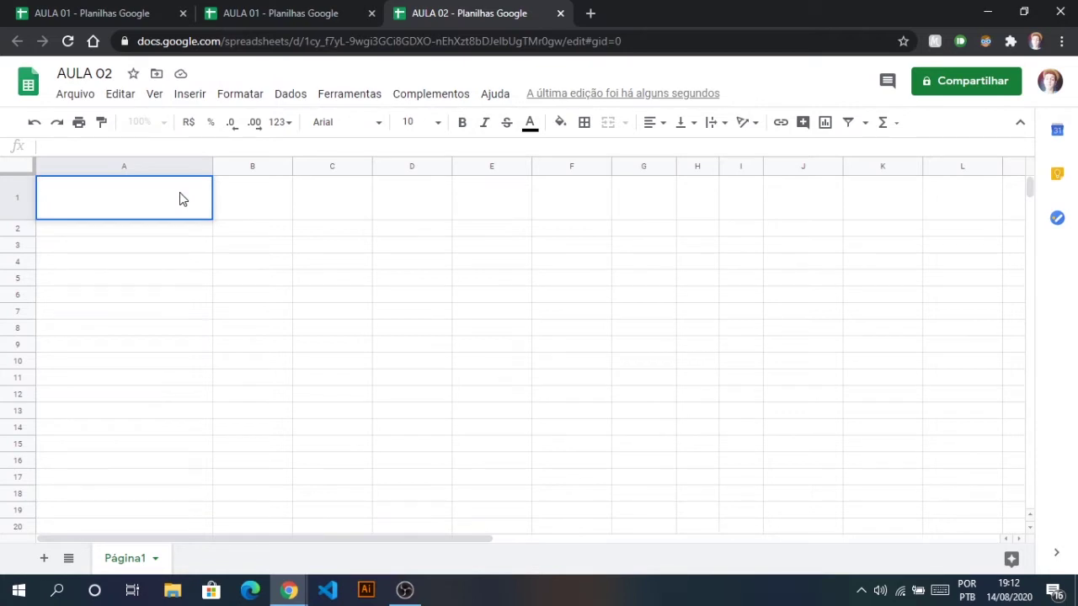
pyautogui.write('ID')
pyautogui.press('Tab')
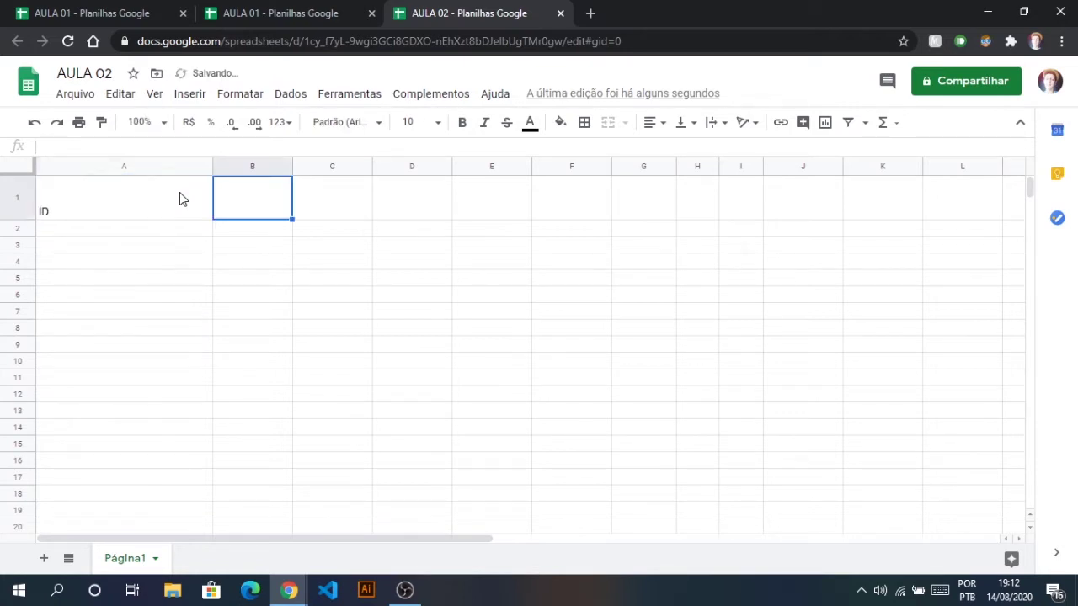
pyautogui.write('NOME')
pyautogui.click(295, 209)
pyautogui.write('IDADE')
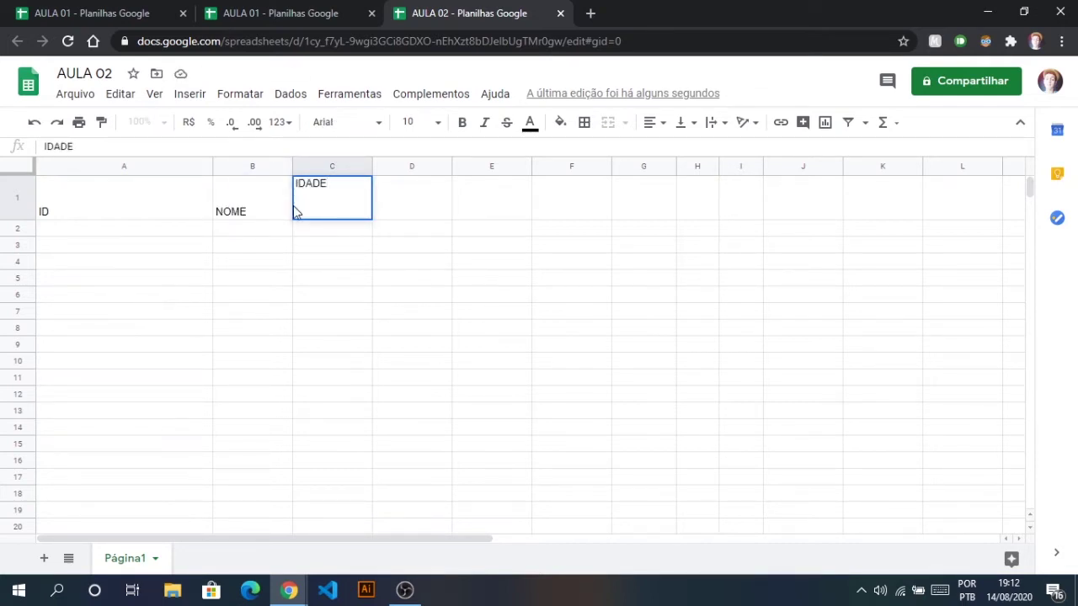
pyautogui.press('Tab')
pyautogui.write('SALARIO')
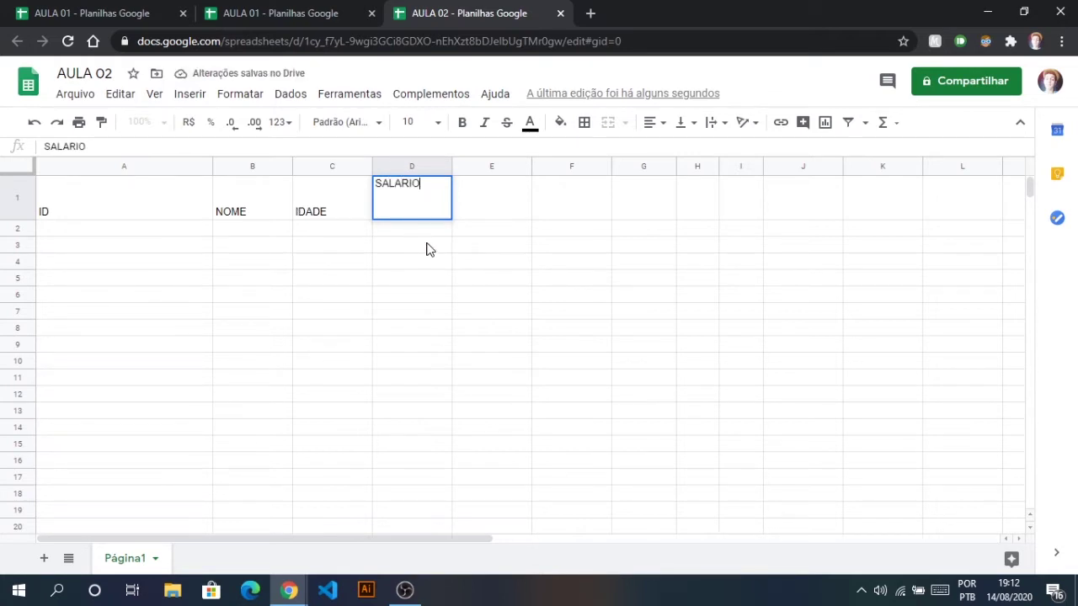
# Fill row 2 cell by cell from A2 to D2 with ID, NOME, IDADE and SALARIO.
pyautogui.click(141, 226)
pyautogui.write('ID')
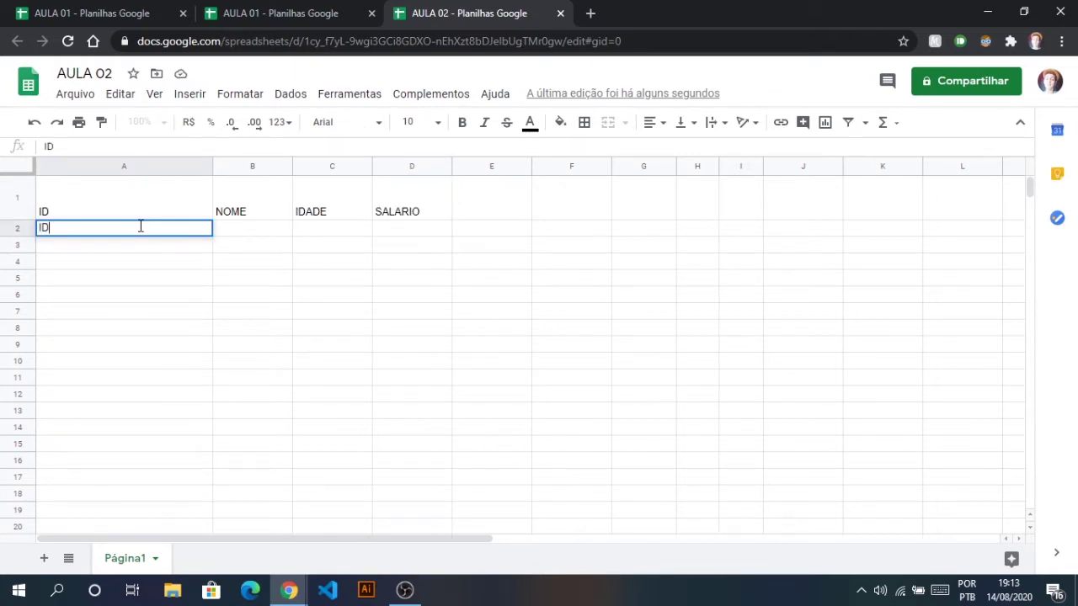
pyautogui.press('Tab')
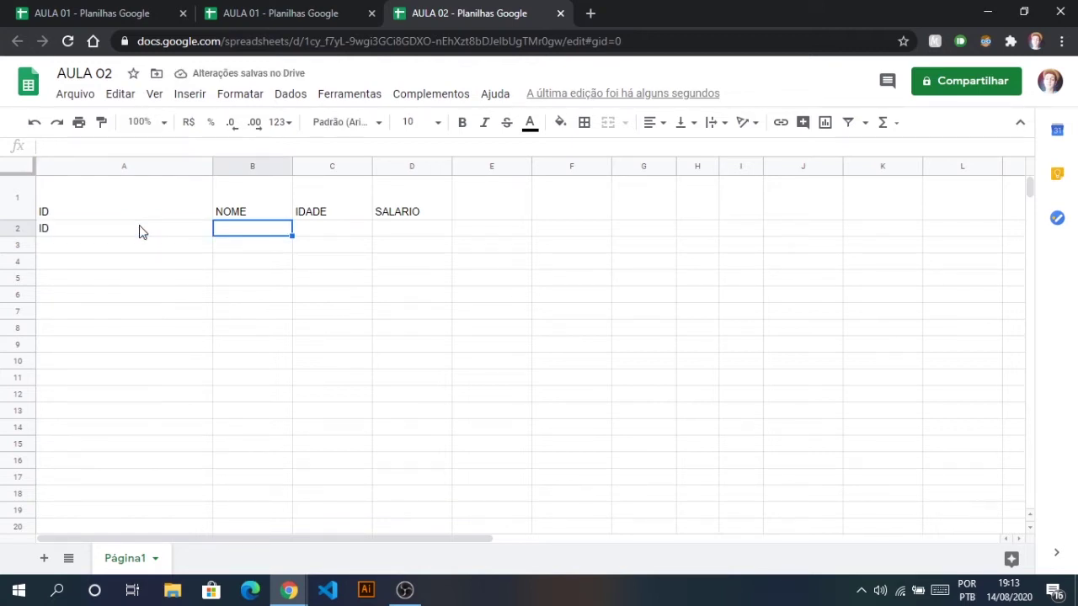
pyautogui.press('Return')
pyautogui.write('NOME')
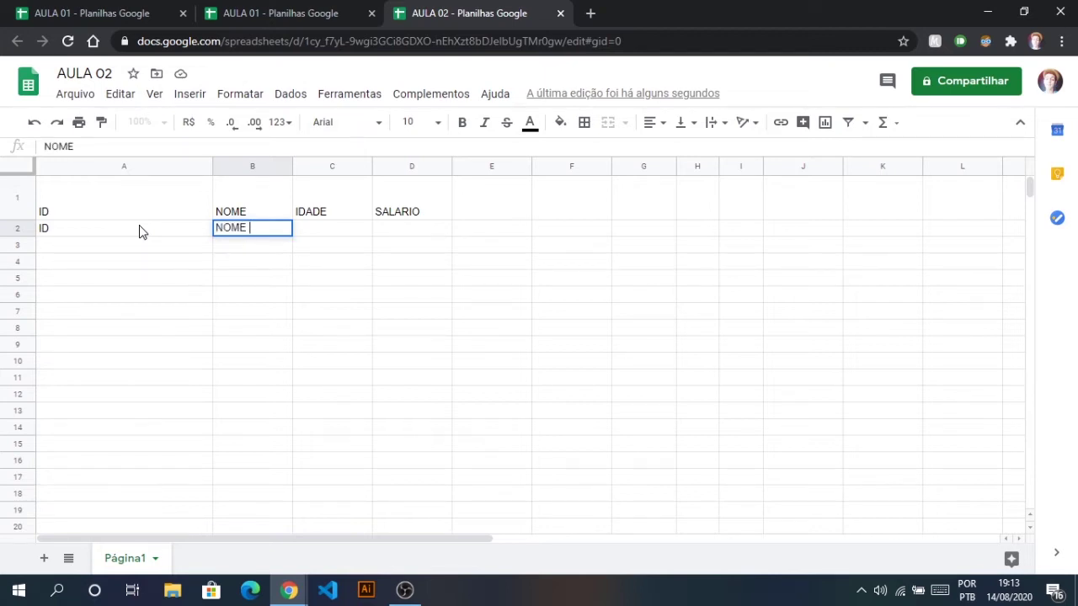
pyautogui.press('Tab')
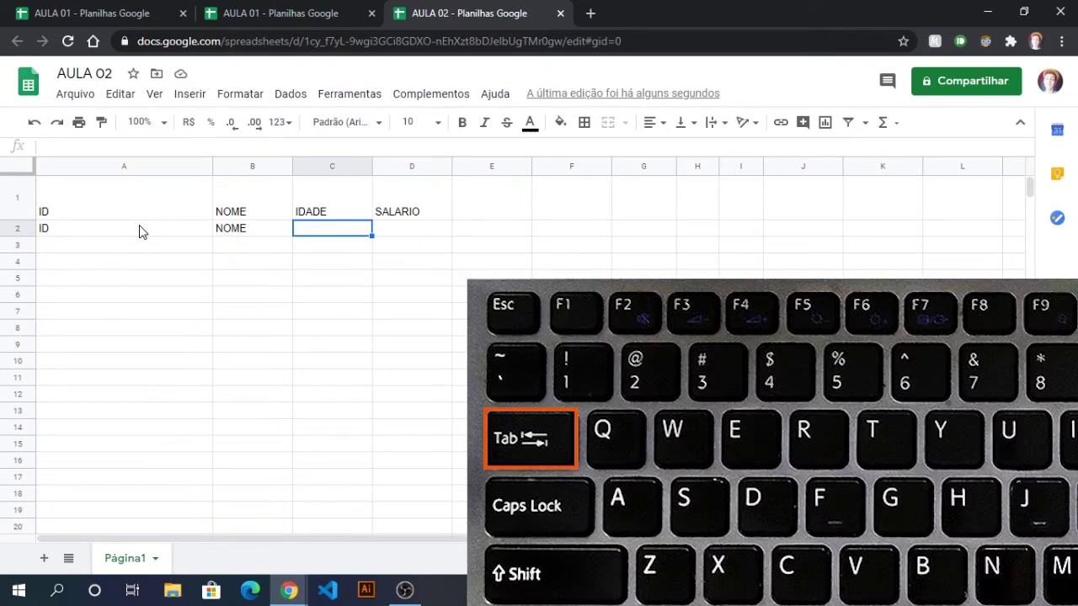
pyautogui.write('IDADE')
pyautogui.press('Tab')
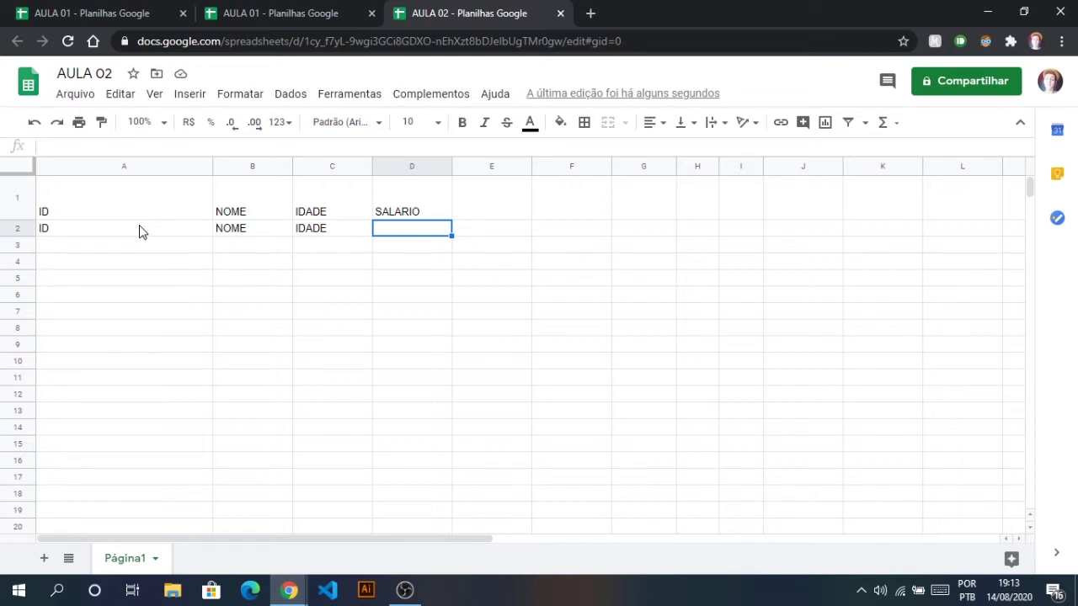
pyautogui.write('S')
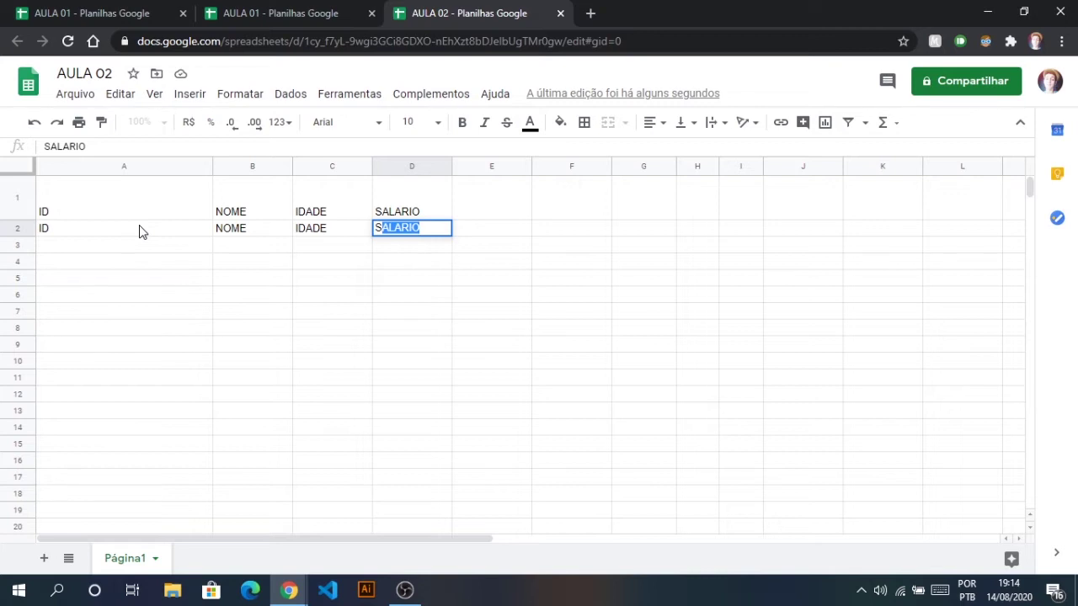
pyautogui.press('Tab')
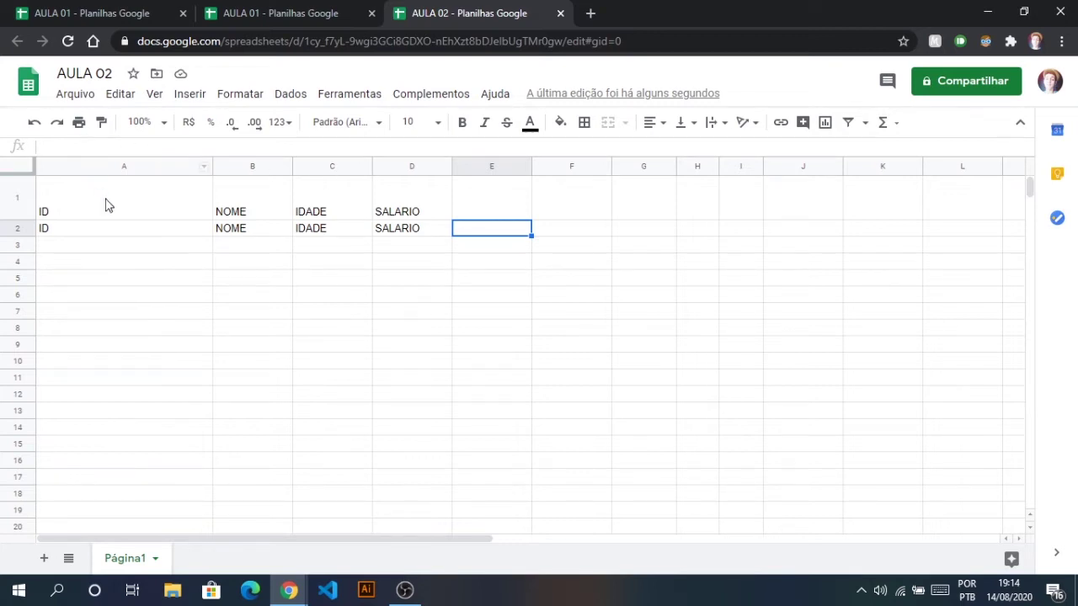
# Enter ID in each of the cells A3, A4 and A5, moving down the column after each entry.
pyautogui.press('Return')
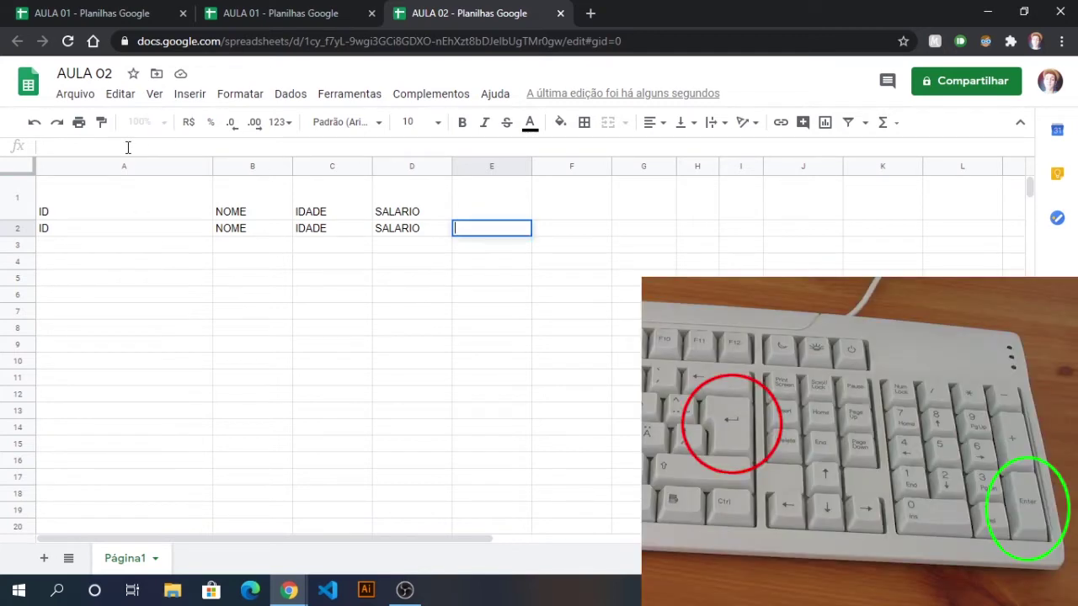
pyautogui.press('Return')
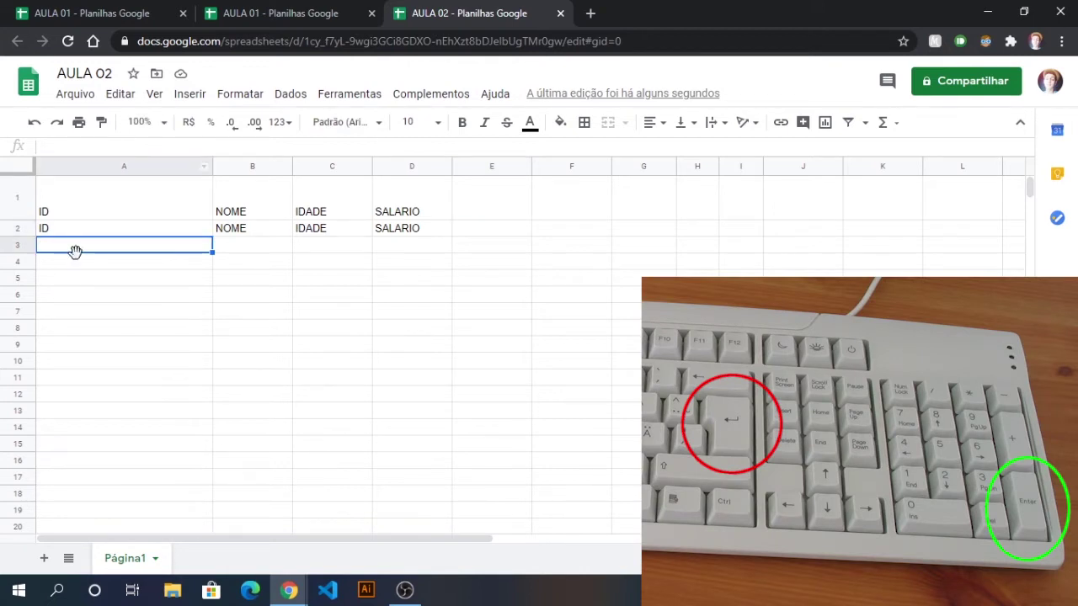
pyautogui.write('ID')
pyautogui.click(436, 231)
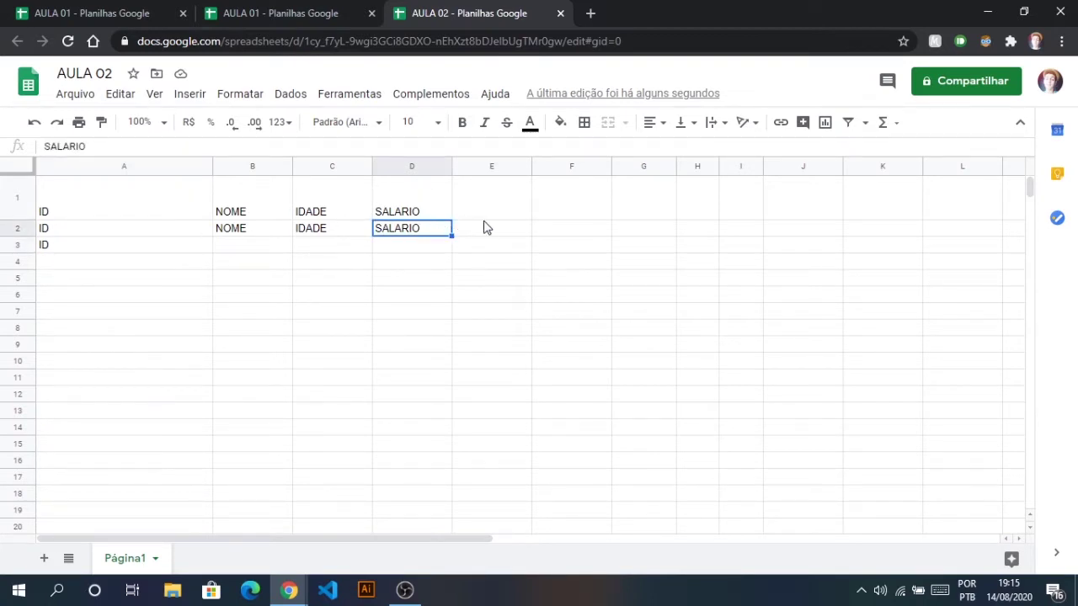
pyautogui.click(177, 246)
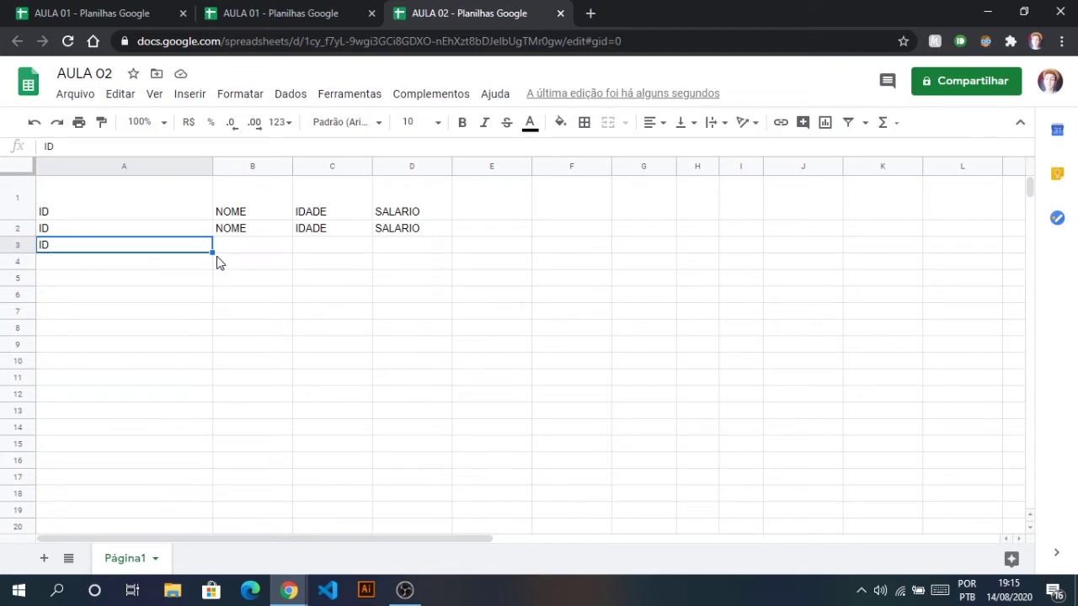
pyautogui.press('F2')
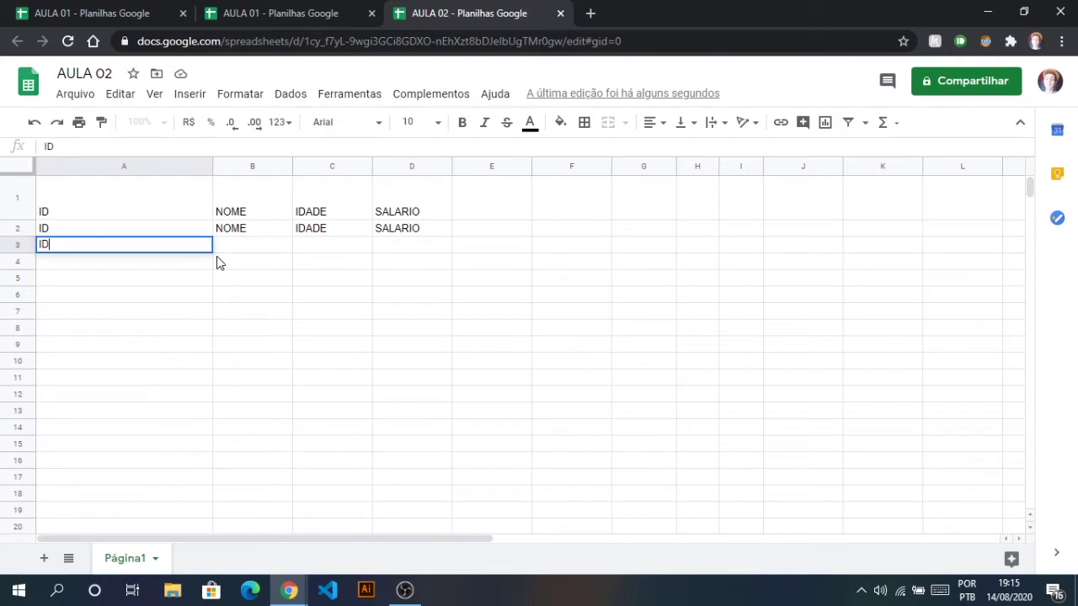
pyautogui.press('Return')
pyautogui.write('ID')
pyautogui.press('Return')
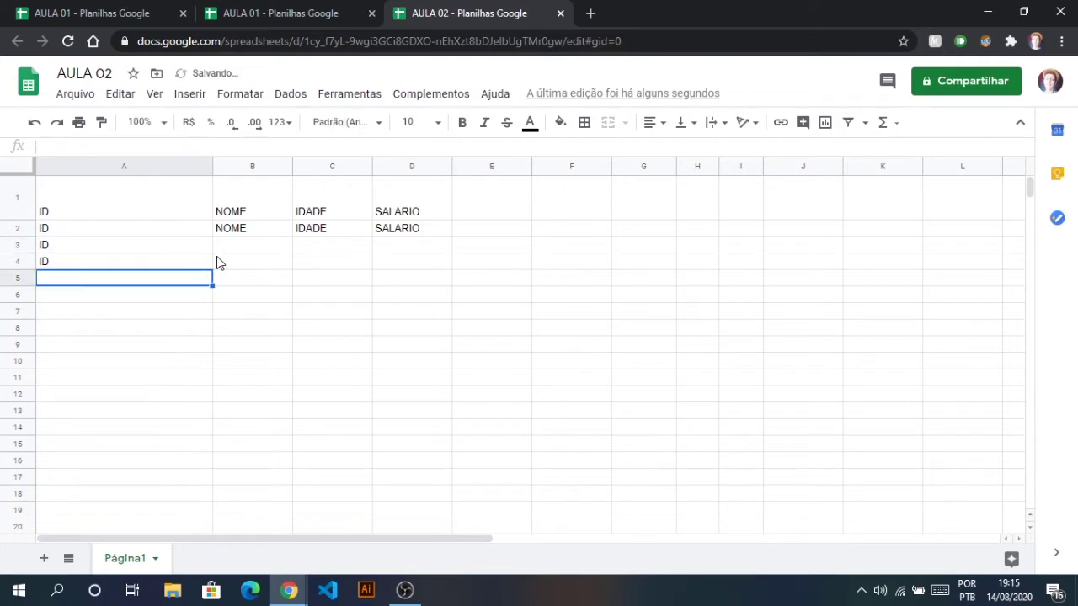
pyautogui.write('ID')
pyautogui.press('Return')
# Enter IDADE in each of the cells C3, C4 and C5.
pyautogui.click(314, 250)
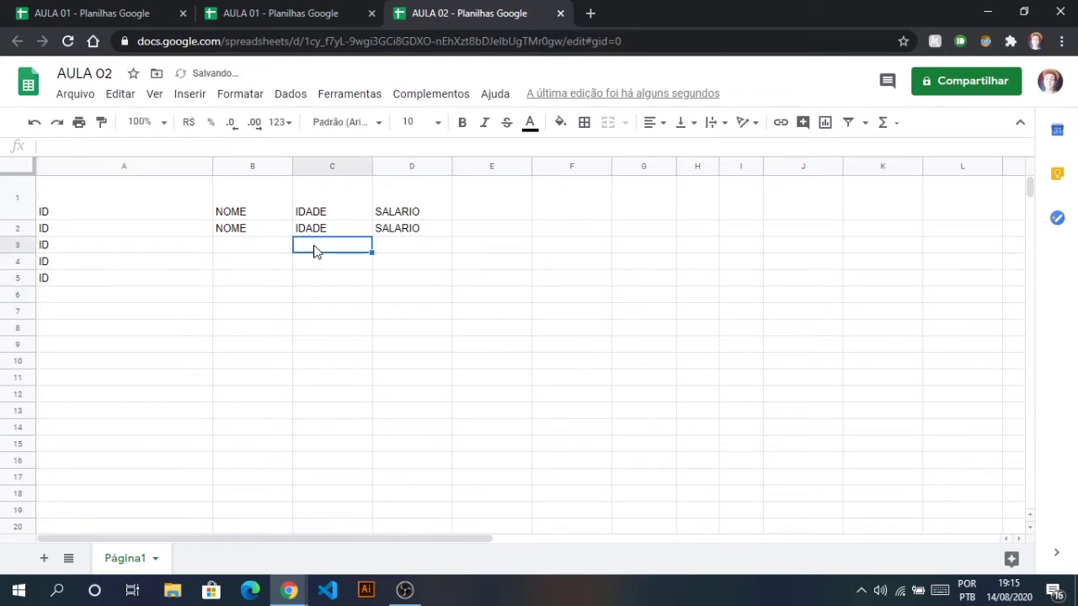
pyautogui.write('IDADE')
pyautogui.press('Return')
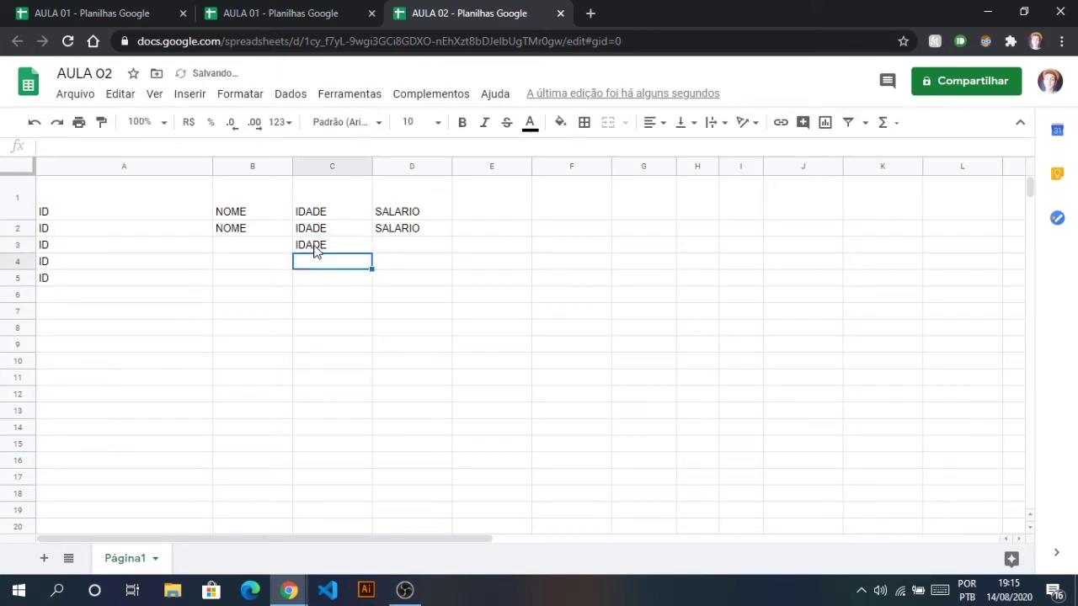
pyautogui.write('IDADE')
pyautogui.press('Return')
pyautogui.write('I')
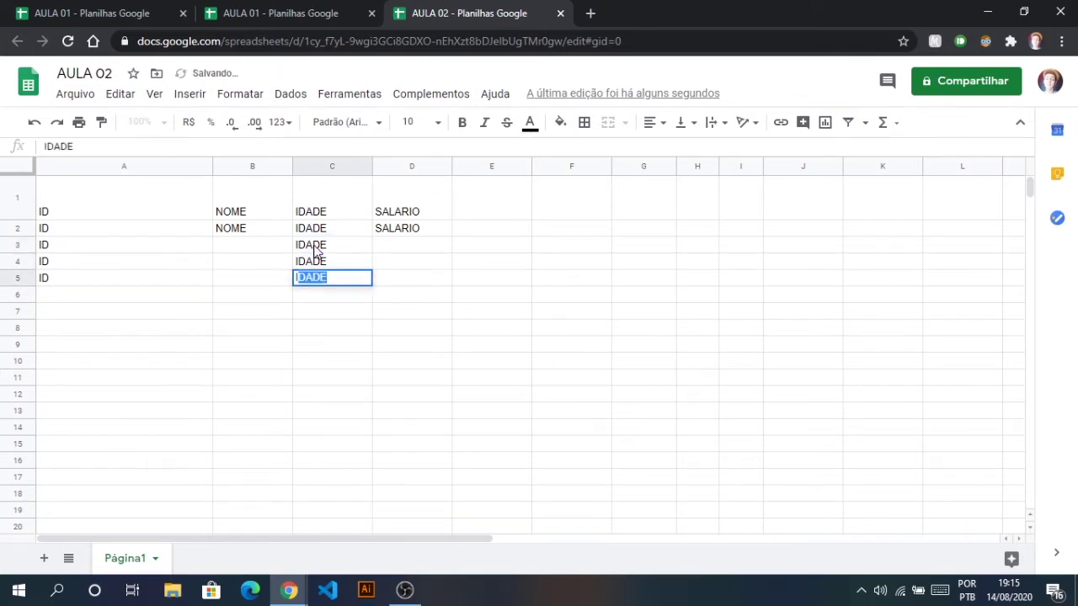
pyautogui.press('Return')
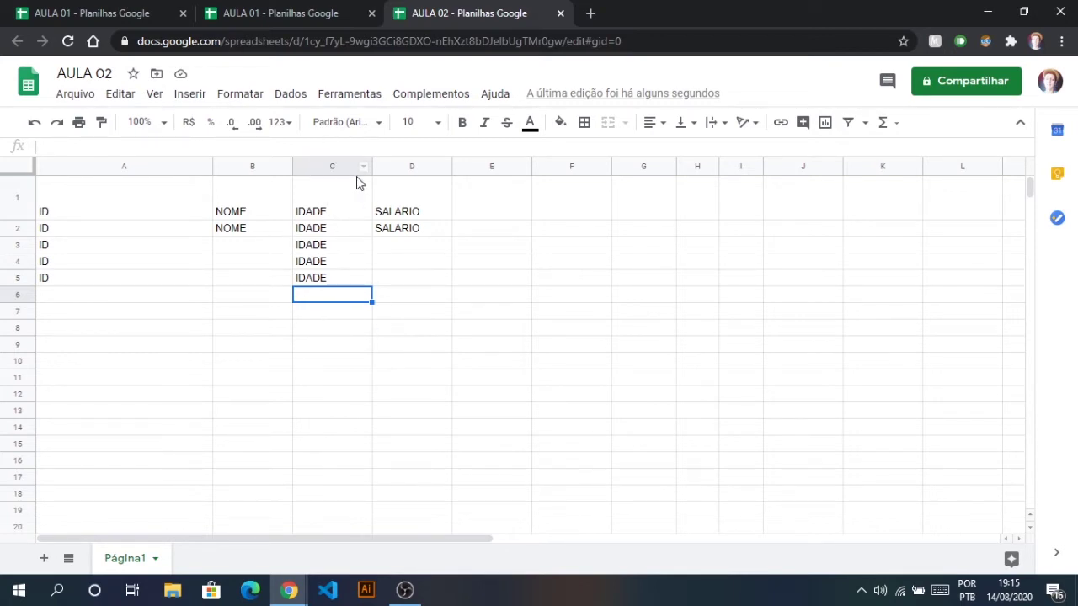
pyautogui.press('Up')
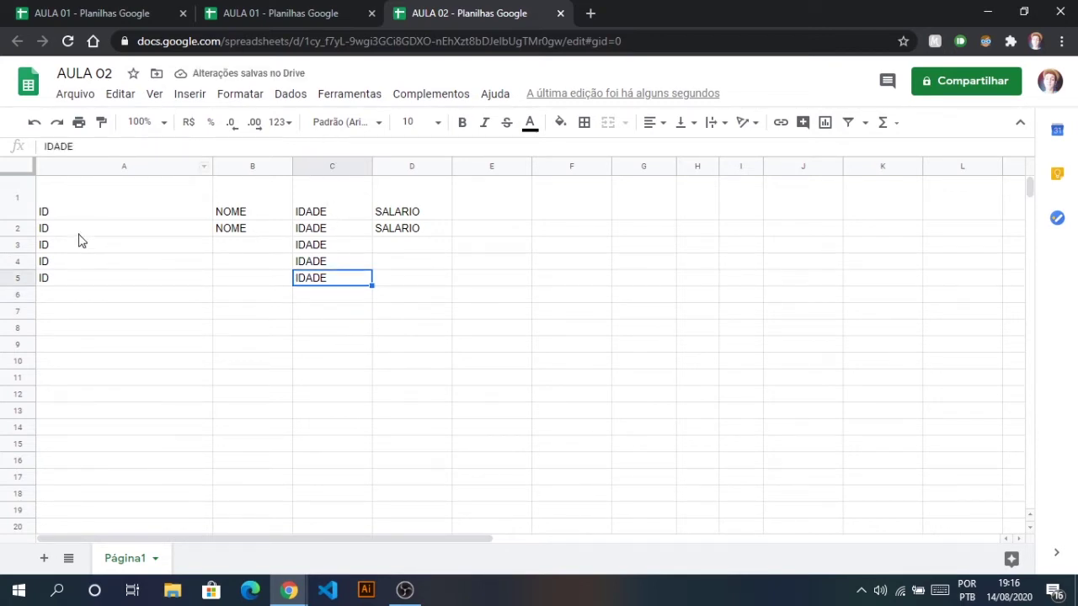
# Delete the contents of cells A2 through D5, below the heading row.
pyautogui.moveTo(64, 235); pyautogui.dragTo(426, 282)
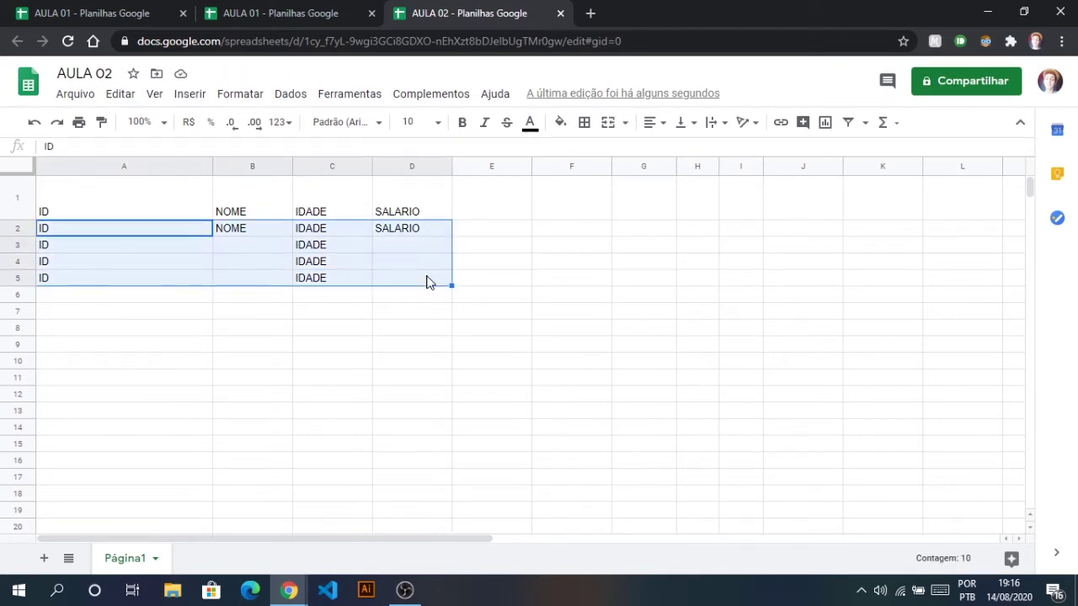
pyautogui.press('Delete')
pyautogui.click(476, 230)
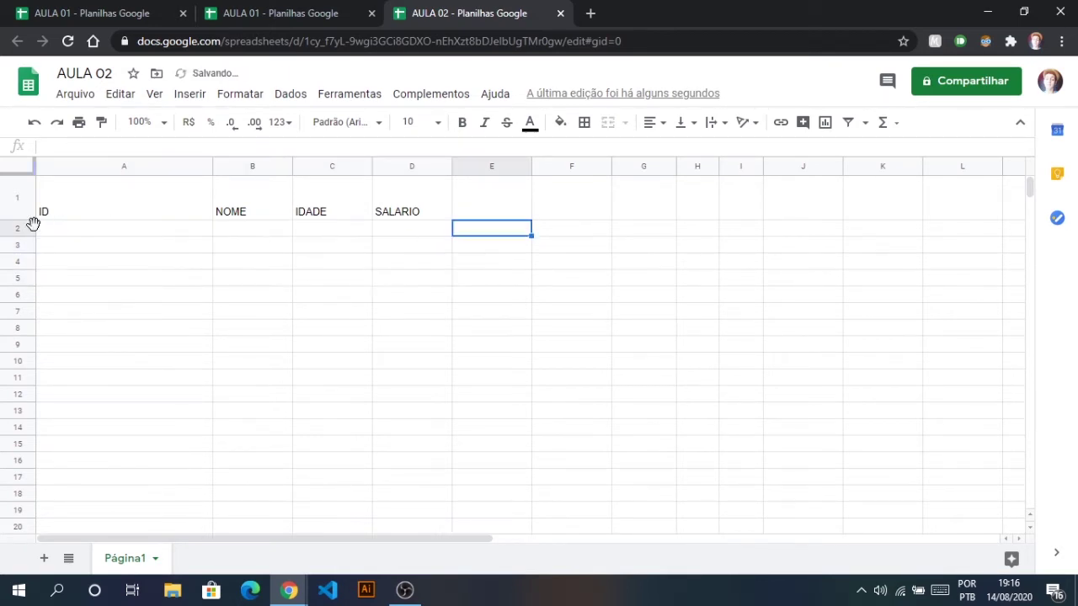
# Enter the numbers 1, 2, 3 and 4 in cells A2 through A5 under the ID heading.
pyautogui.click(85, 231)
pyautogui.write('1')
pyautogui.press('Return')
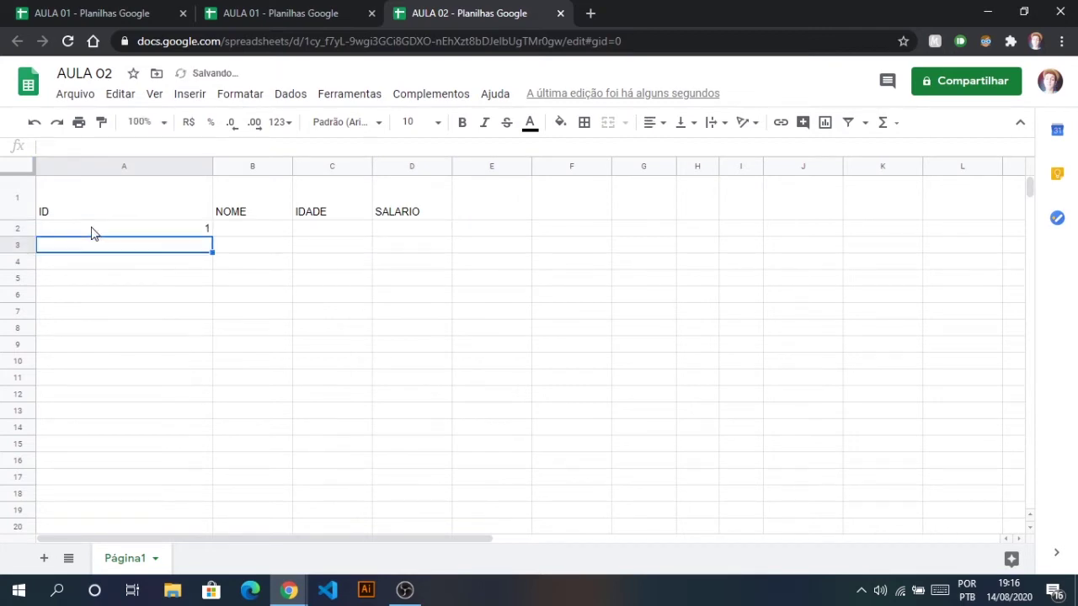
pyautogui.write('2')
pyautogui.press('Return')
pyautogui.write('3')
pyautogui.press('Return')
pyautogui.write('4')
pyautogui.press('Return')
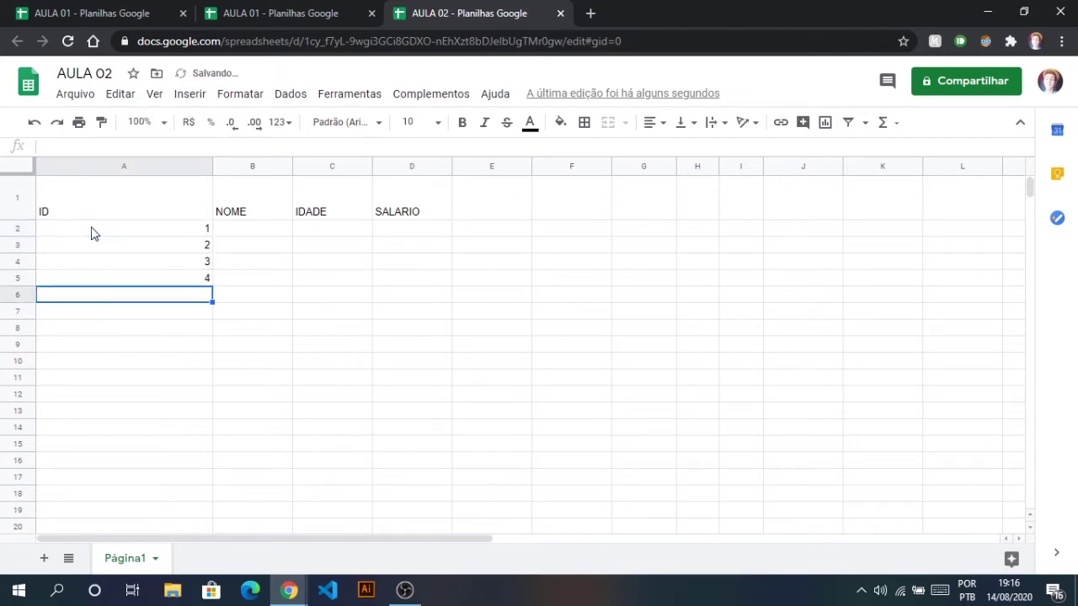
# Enter a different person's first name in each of the cells B2 through B5 under the NOME heading.
pyautogui.click(244, 227)
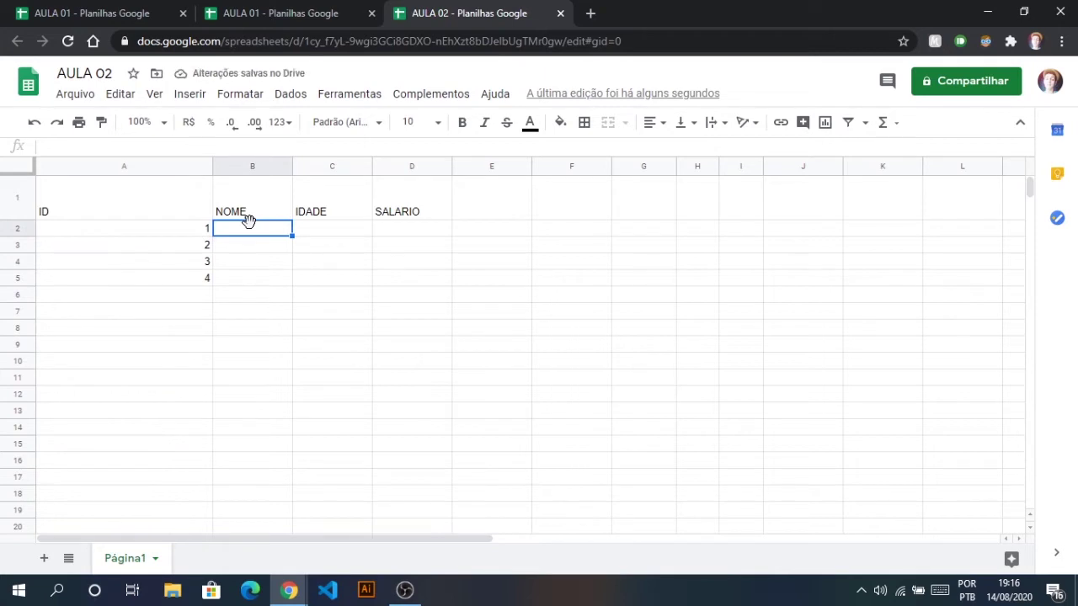
pyautogui.write('MATEUS')
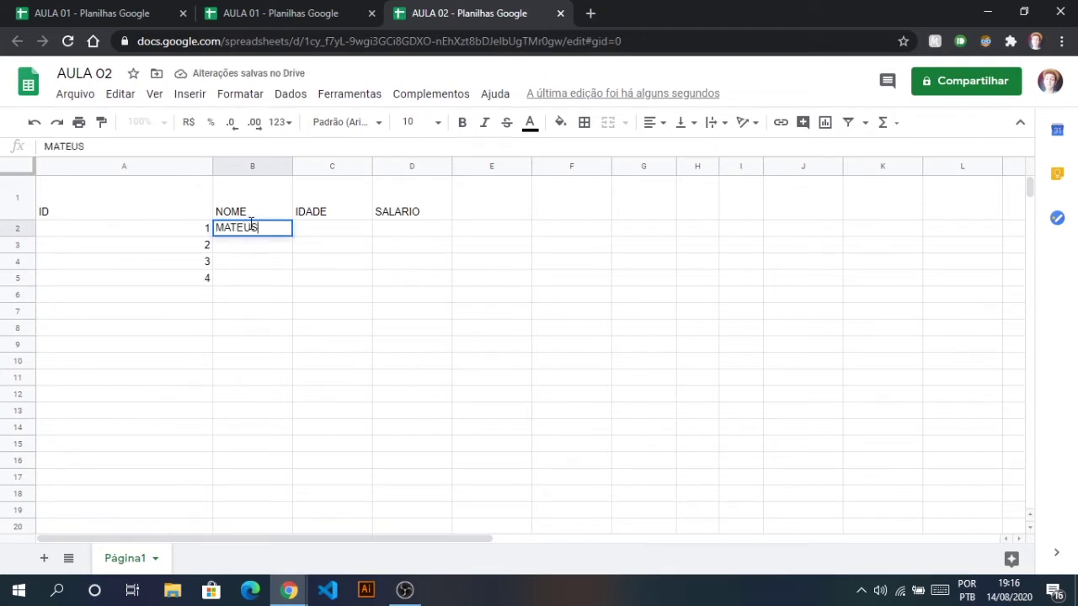
pyautogui.press('Return')
pyautogui.write('IGOR')
pyautogui.press('Return')
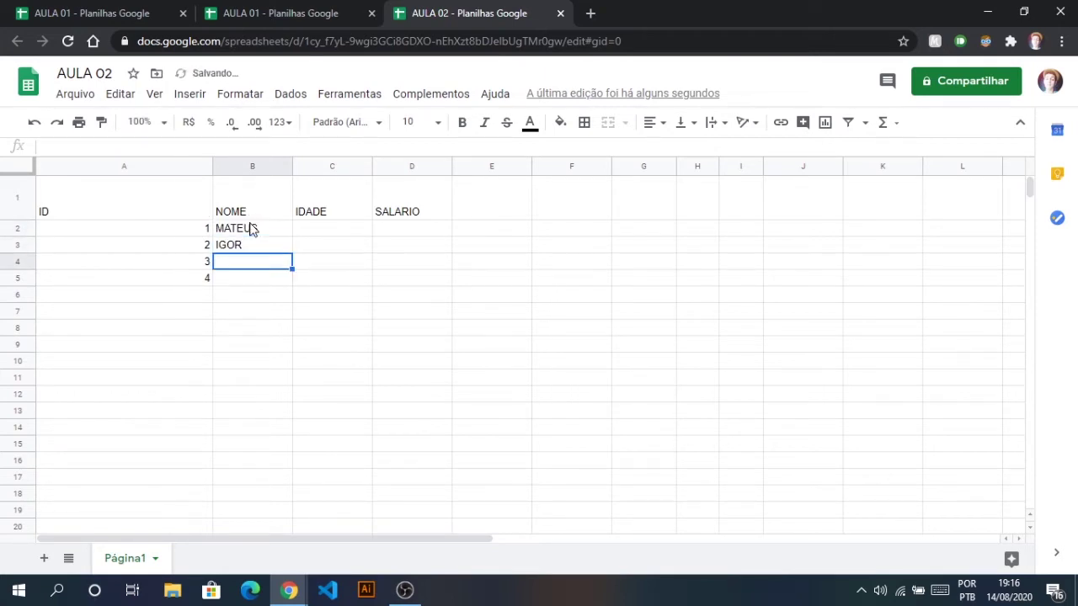
pyautogui.write('RICARDO')
pyautogui.press('Return')
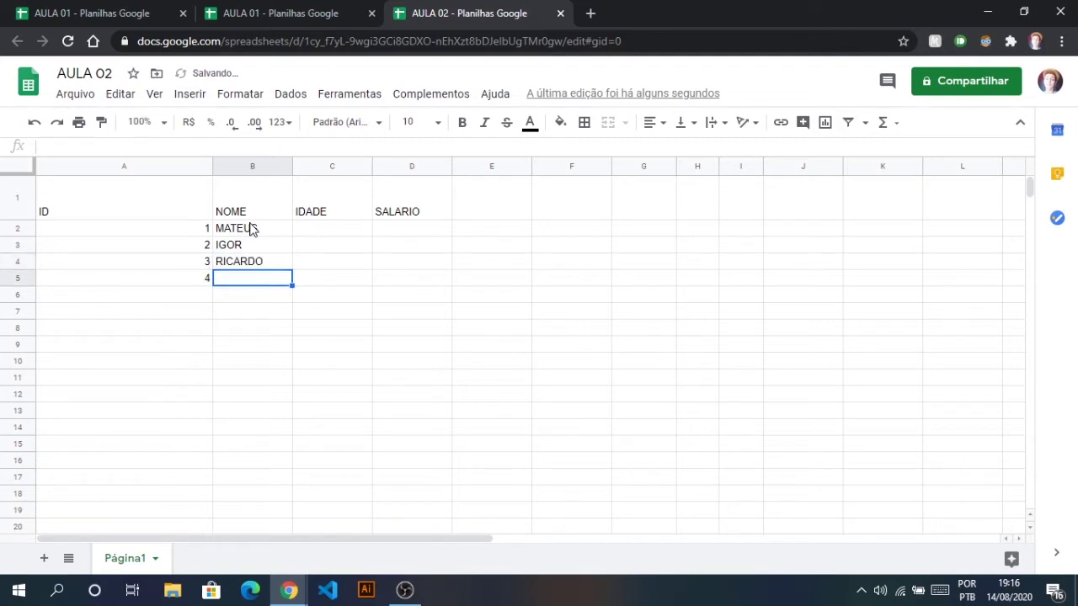
pyautogui.write('HUGO')
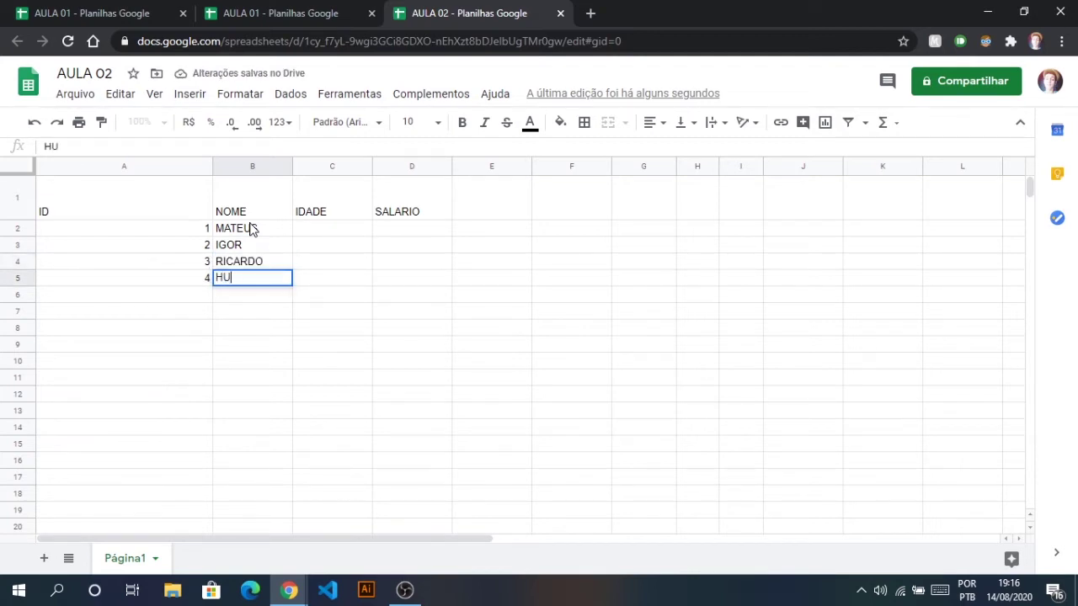
pyautogui.press('Tab')
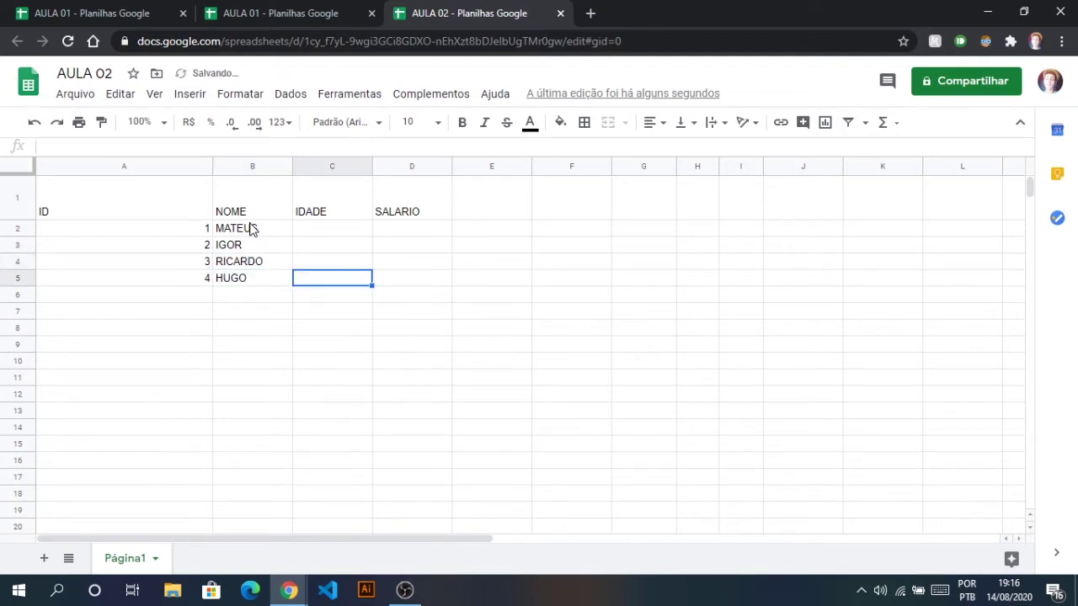
# Fill the IDADE column with 43 in C2, 22 in C3, 21 in C4 and 23 in C5.
pyautogui.write('23')
pyautogui.click(325, 231)
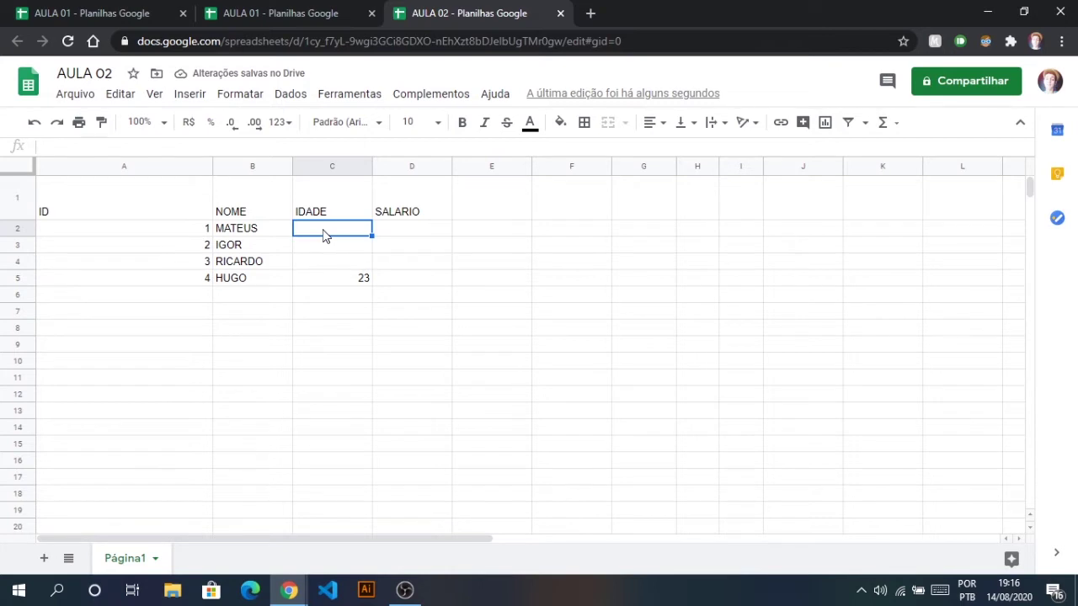
pyautogui.write('43')
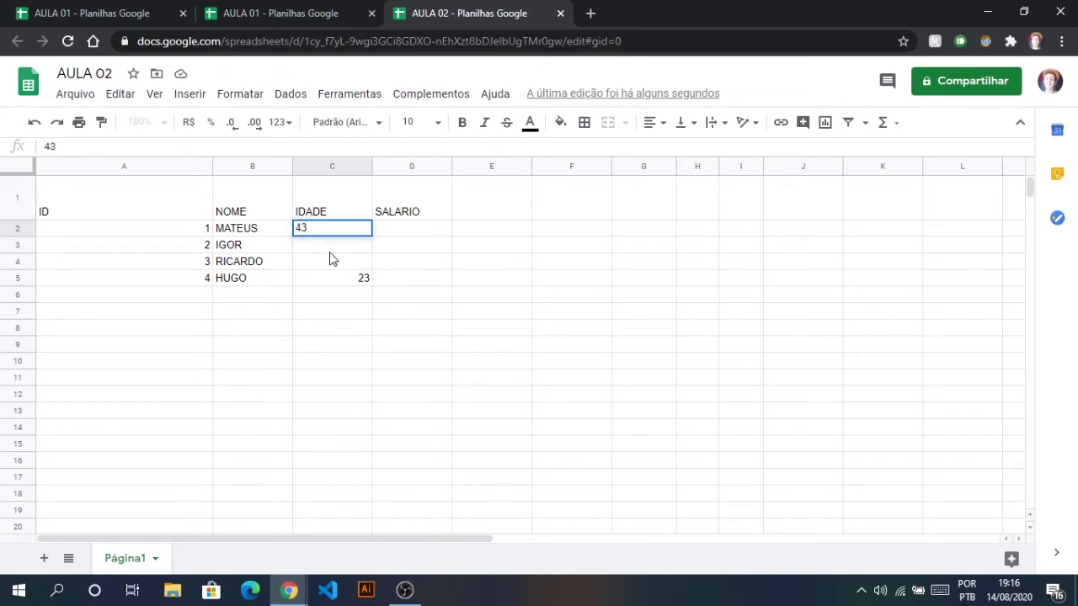
pyautogui.press('Return')
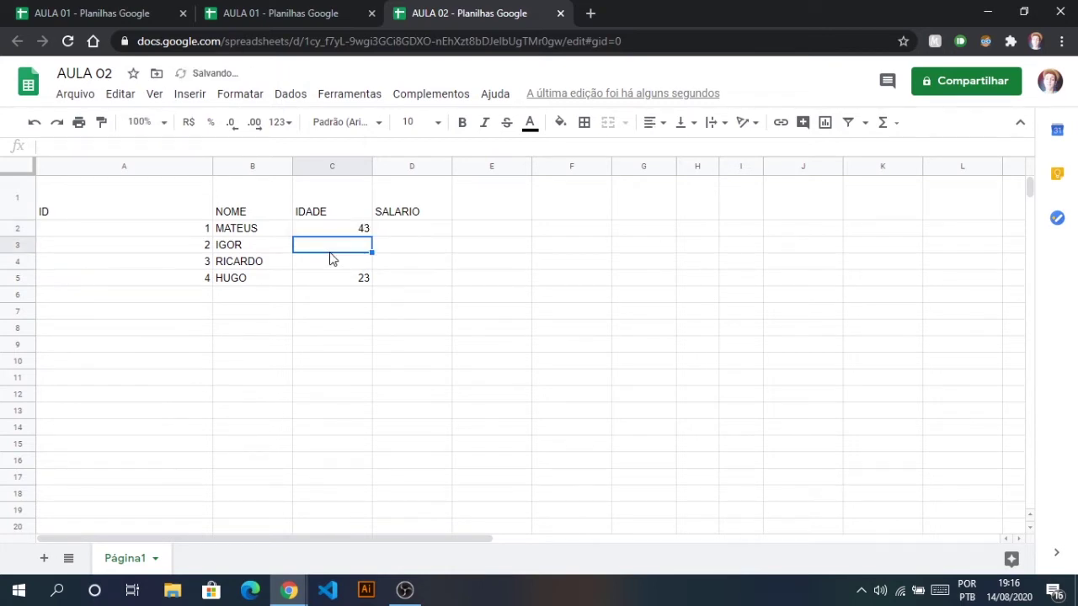
pyautogui.write('22')
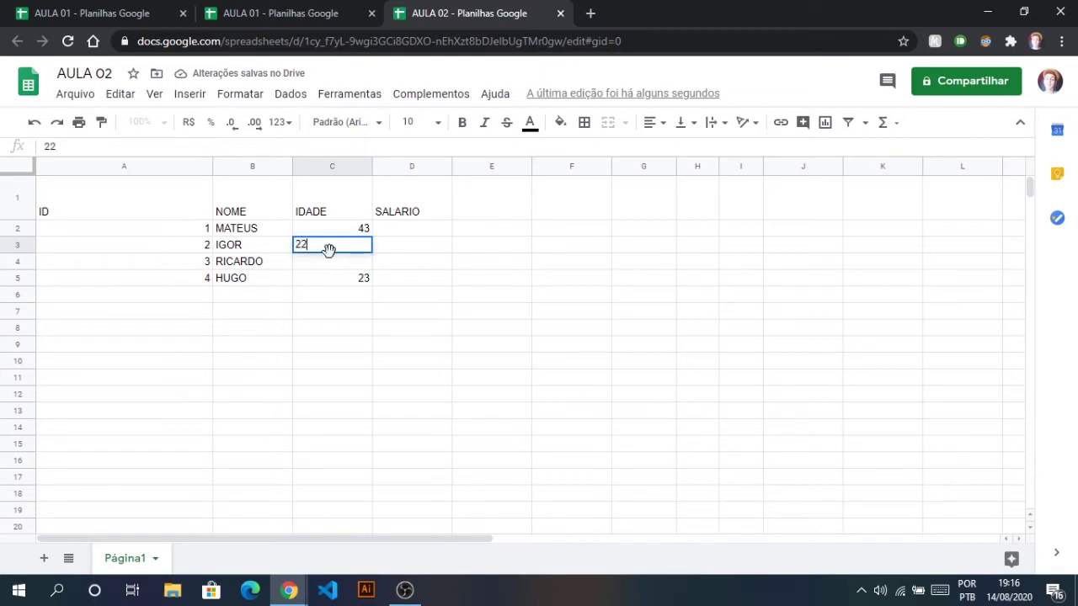
pyautogui.press('Return')
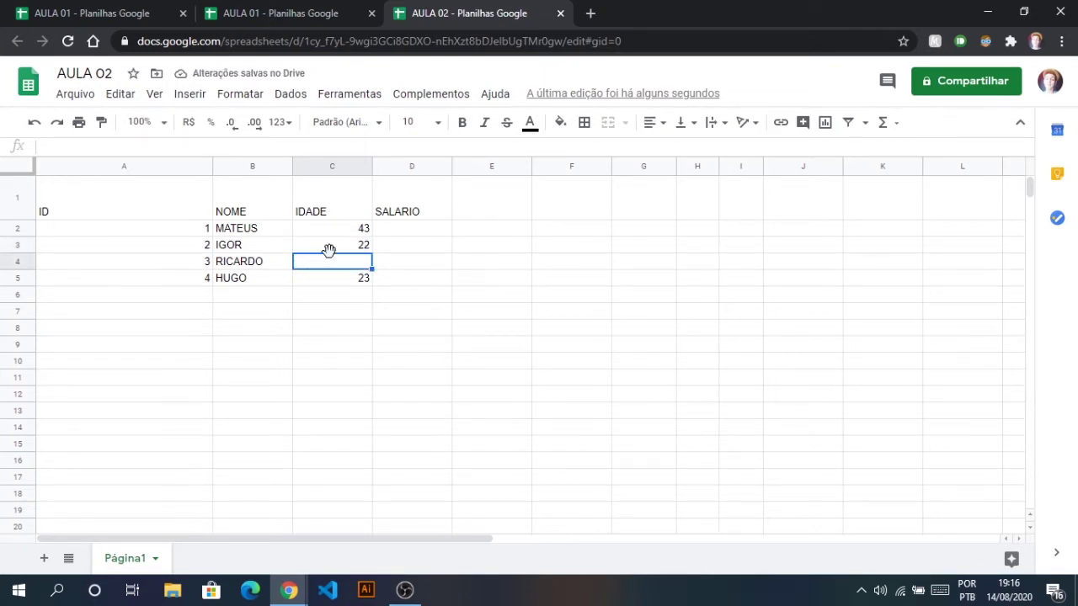
pyautogui.write('21')
pyautogui.press('Tab')
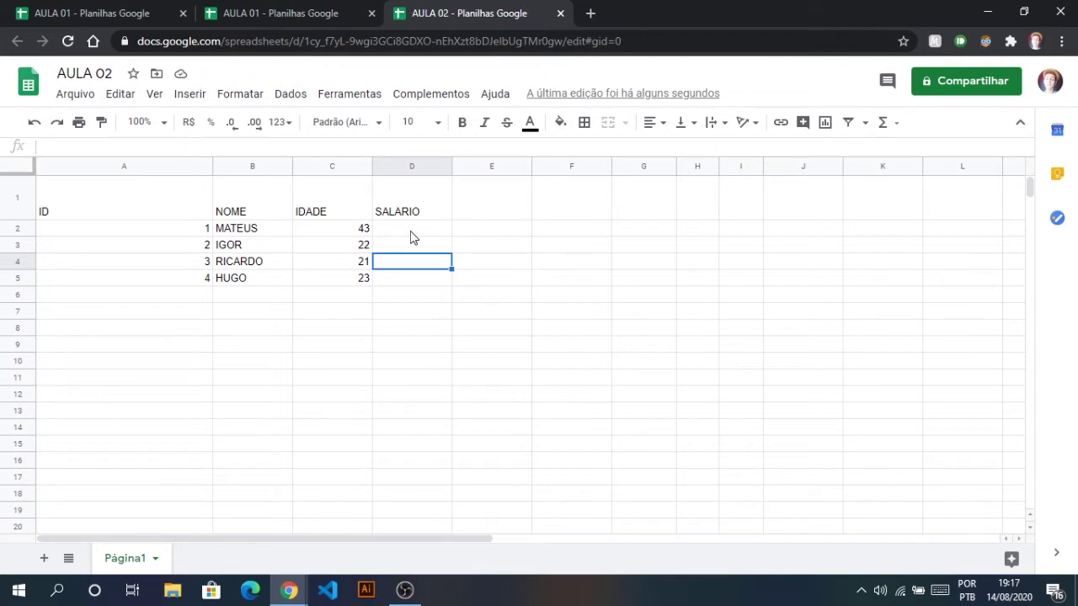
# Move the cell selection up to D2 under the SALARIO heading and enter 1200.
pyautogui.press('Up')
pyautogui.press('Up')
pyautogui.press('Down')
pyautogui.press('Down')
pyautogui.press('Left')
pyautogui.press('Up')
pyautogui.press('Right')
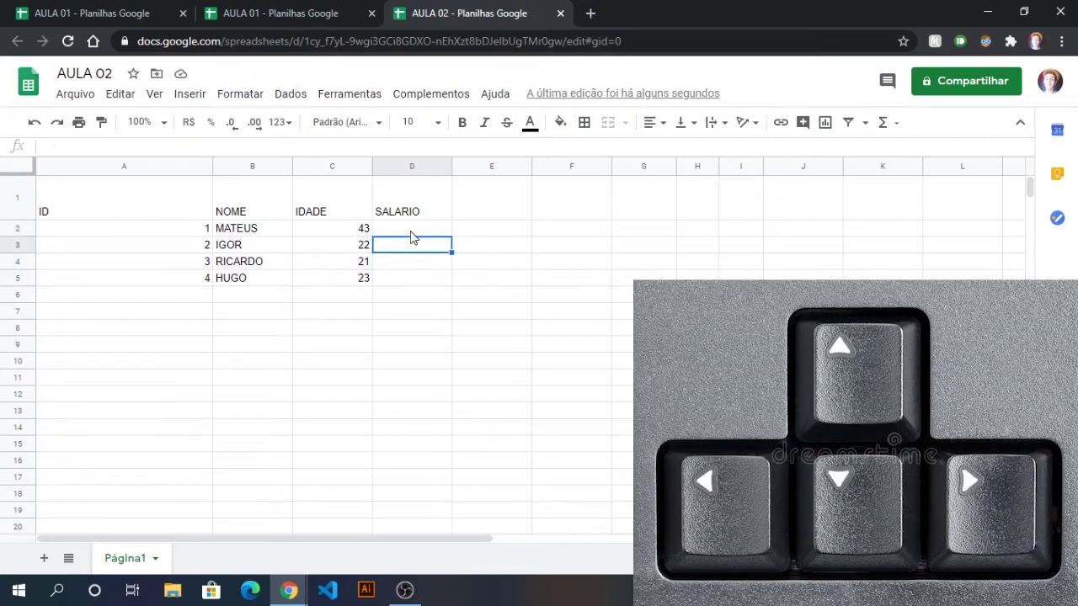
pyautogui.press('Up')
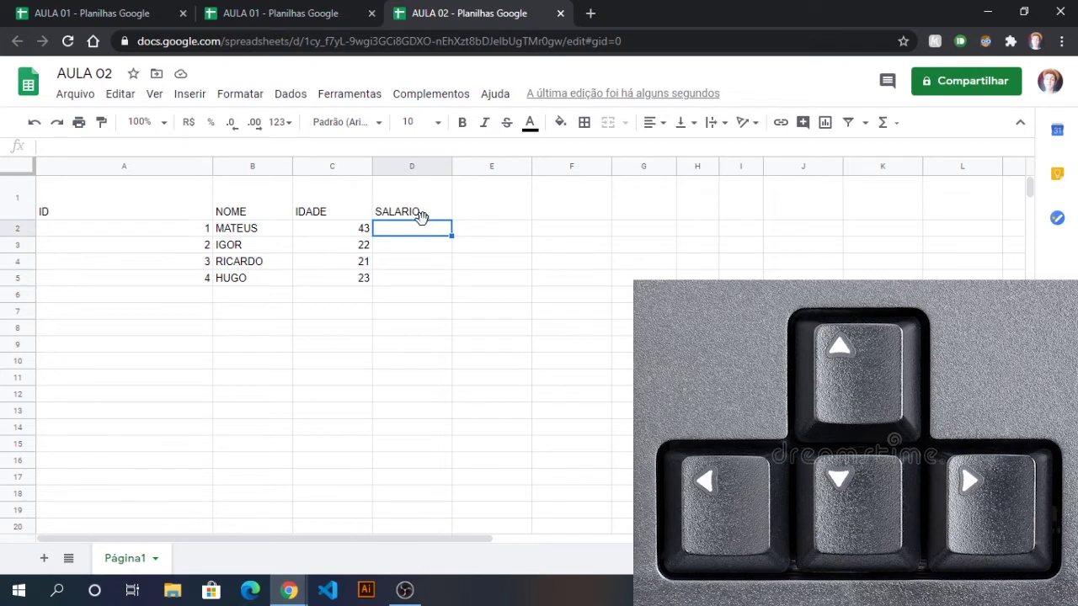
pyautogui.write('1200')
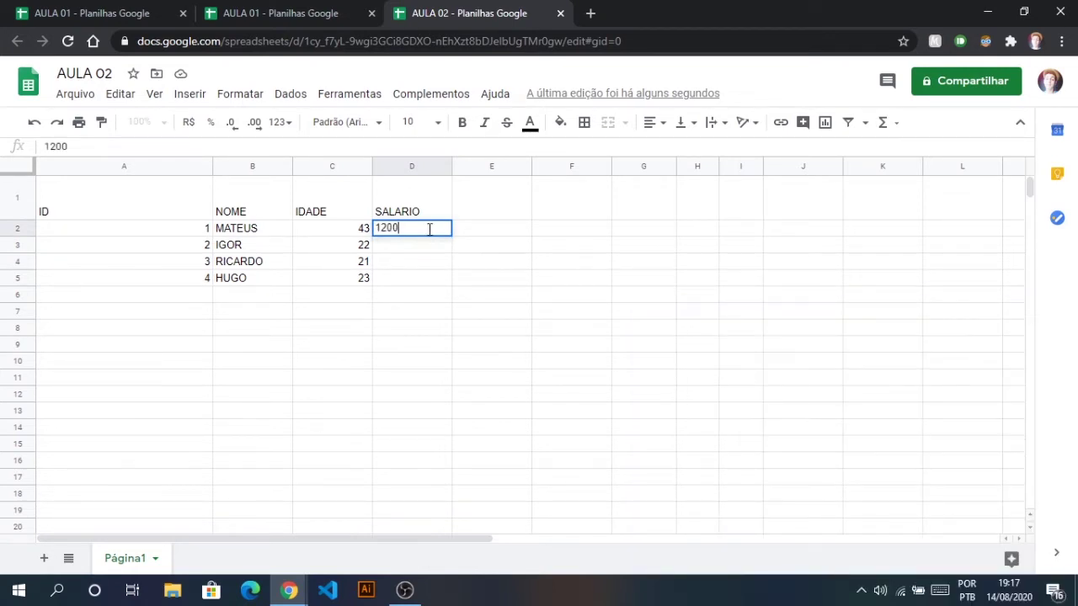
pyautogui.press('Tab')
pyautogui.write('2')
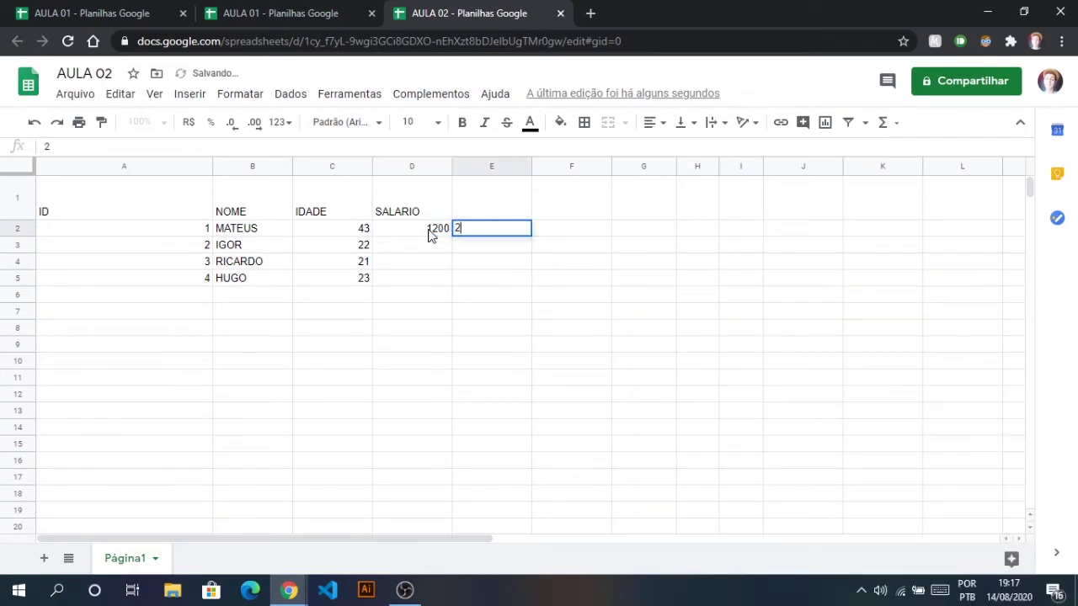
pyautogui.press('BackSpace')
pyautogui.press('Tab')
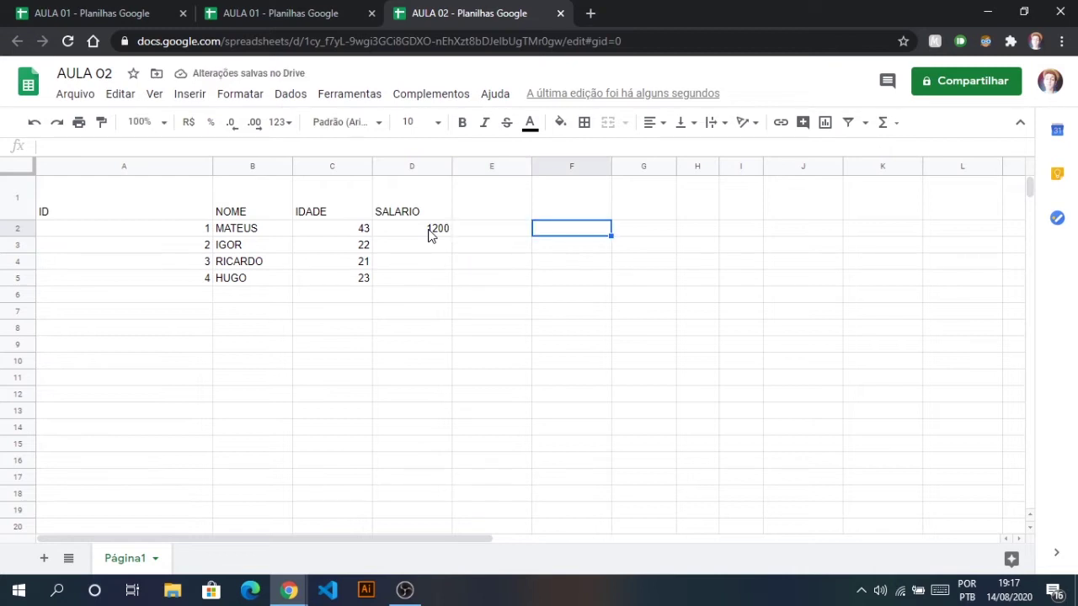
# Enter the remaining salaries under SALARIO: 3200 in D3, 2400 in D4 and 5390 in D5.
pyautogui.press('Return')
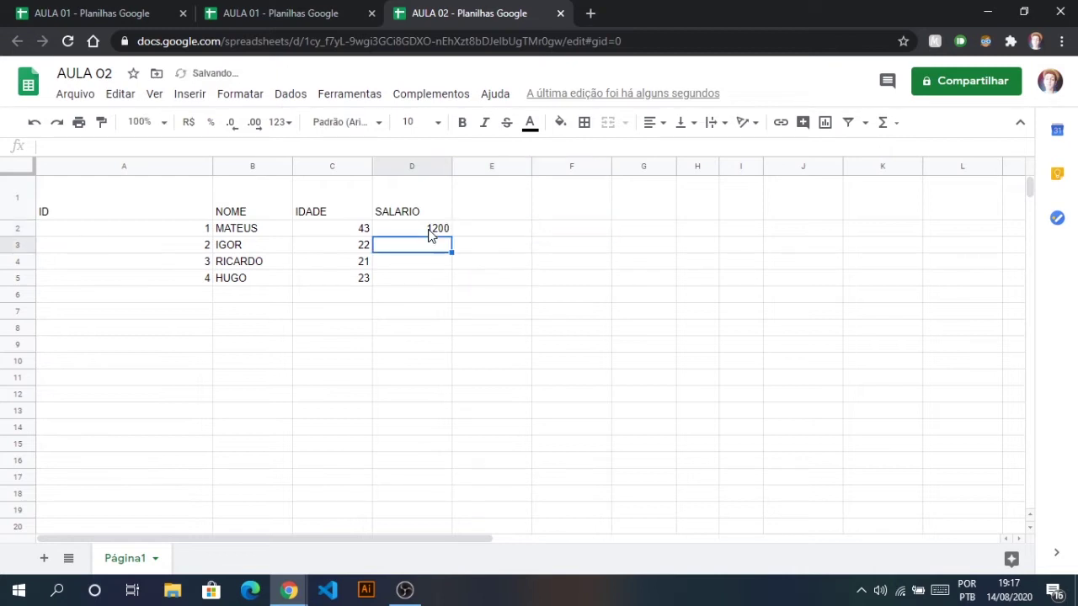
pyautogui.write('3200')
pyautogui.press('Return')
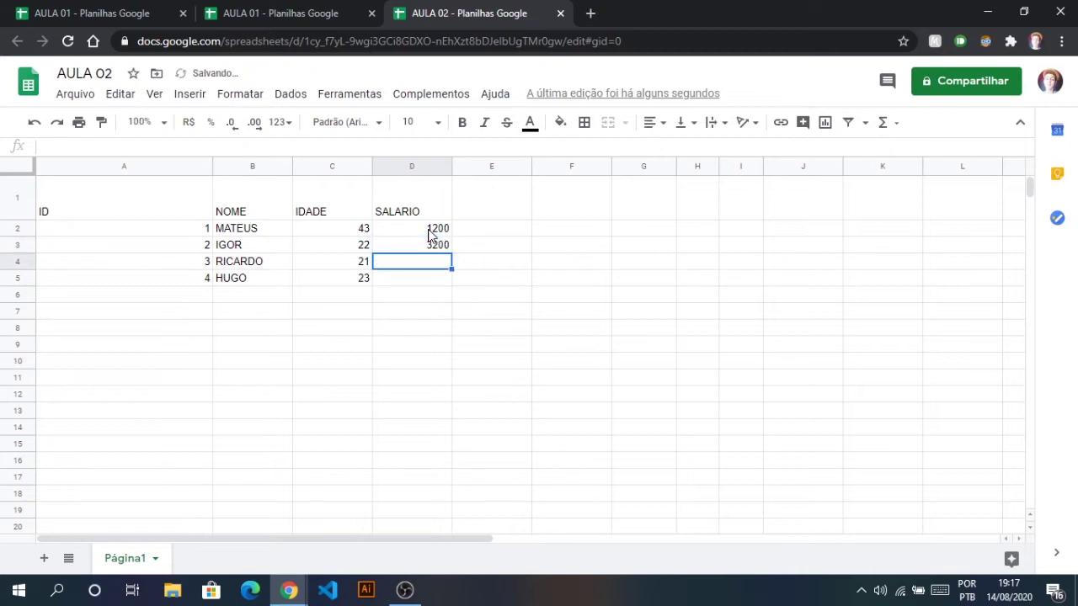
pyautogui.write('2400')
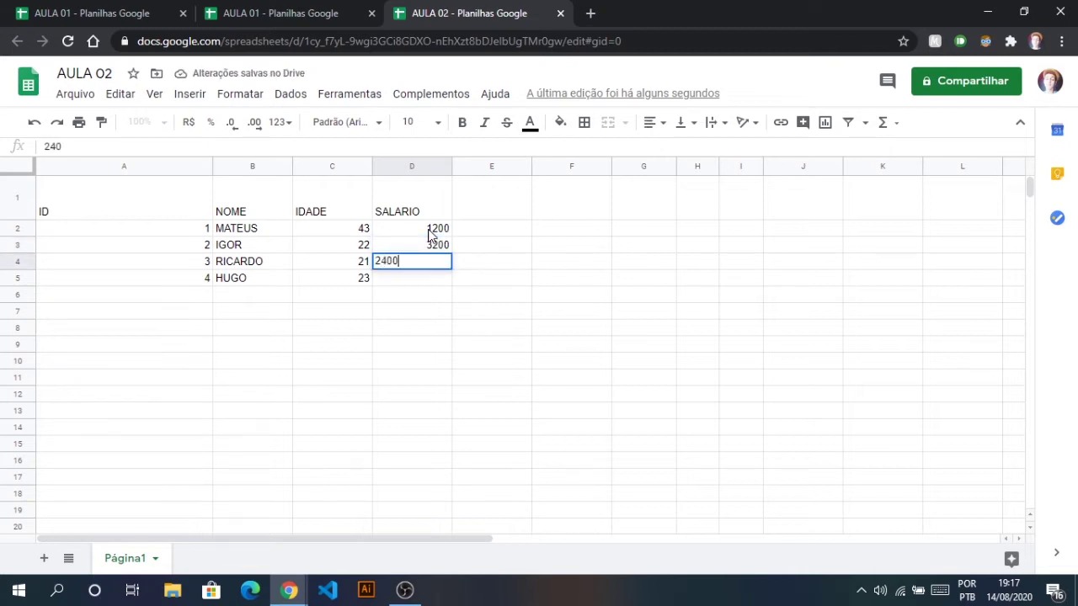
pyautogui.press('Return')
pyautogui.write('5390')
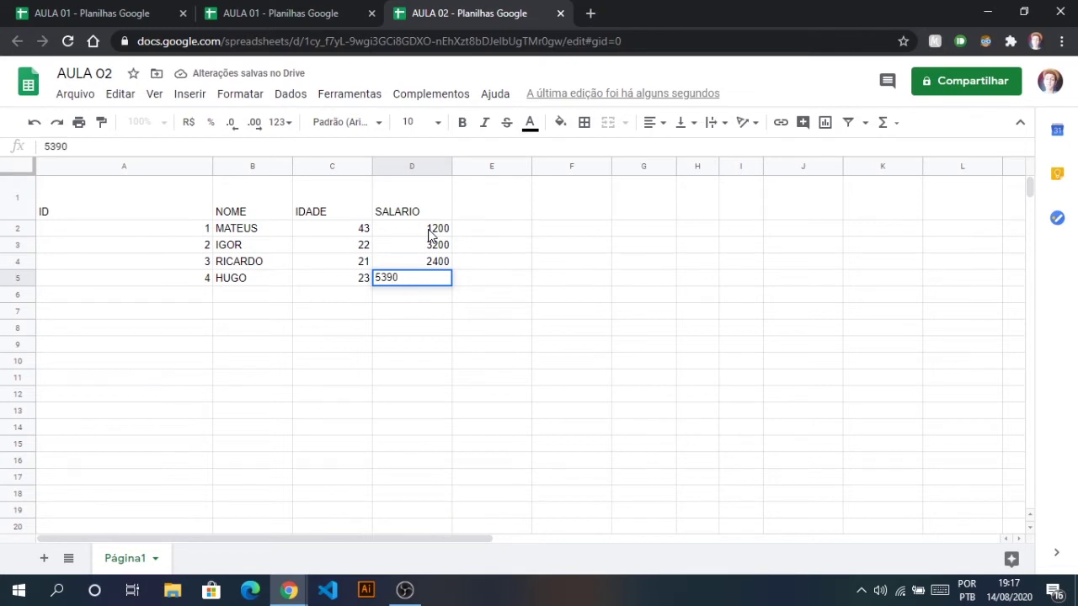
pyautogui.press('Tab')
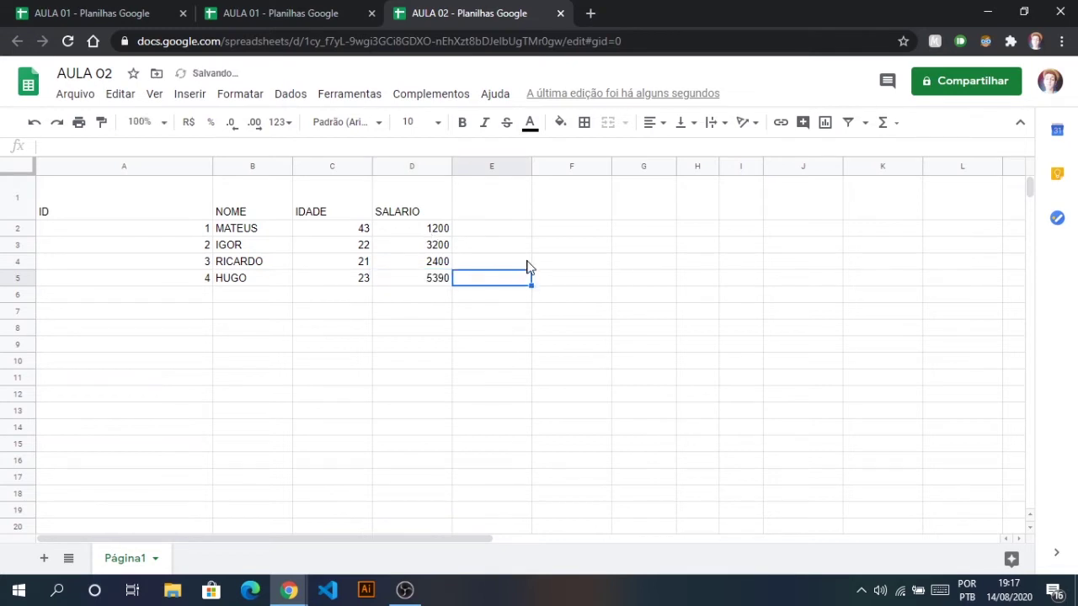
pyautogui.click(241, 263)
pyautogui.click(132, 215)
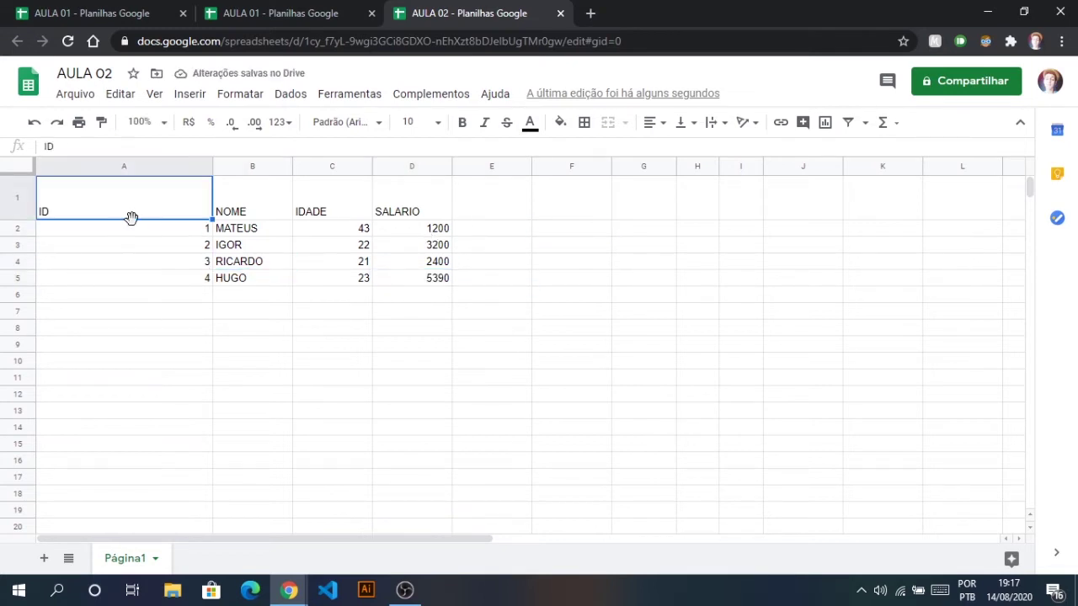
pyautogui.click(184, 232)
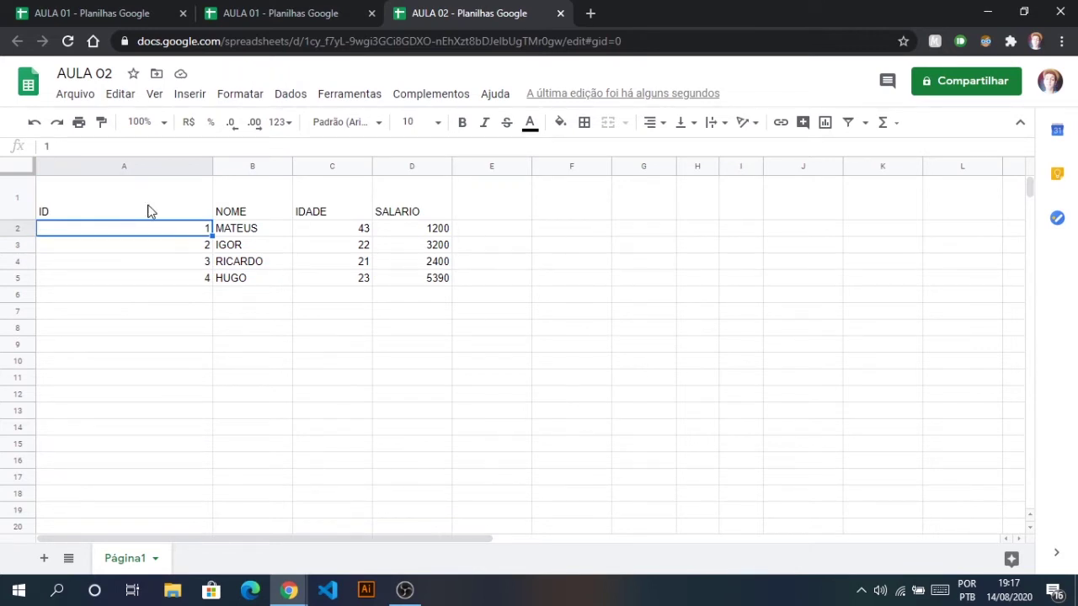
pyautogui.moveTo(70, 188); pyautogui.dragTo(393, 187)
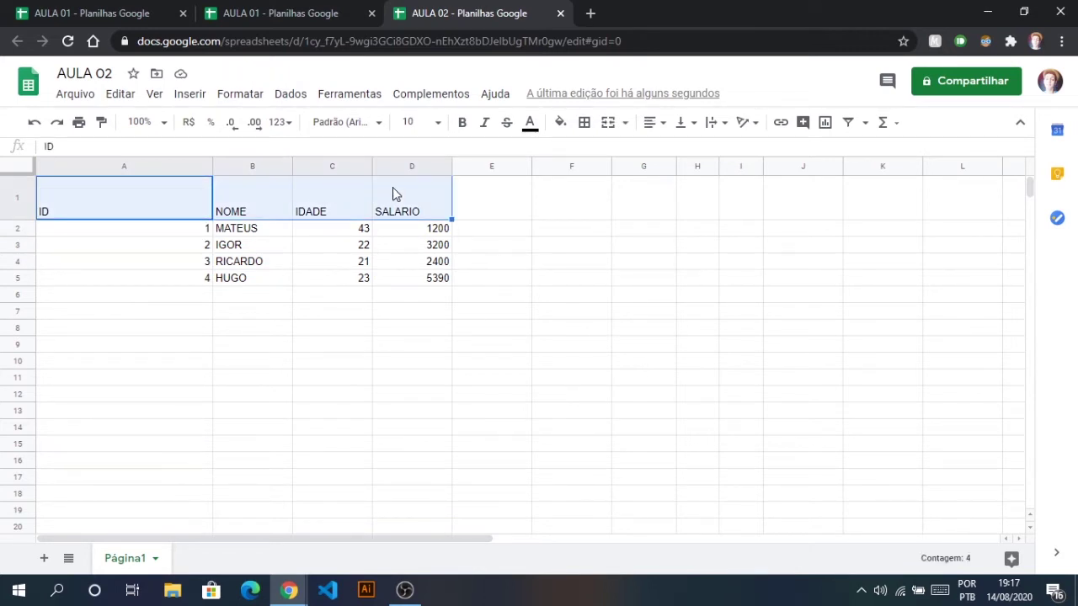
pyautogui.click(339, 266)
# Set the heading cells A1 through D1 to the Comic Sans MS font at size 18.
pyautogui.moveTo(76, 194); pyautogui.dragTo(412, 205)
pyautogui.click(380, 126)
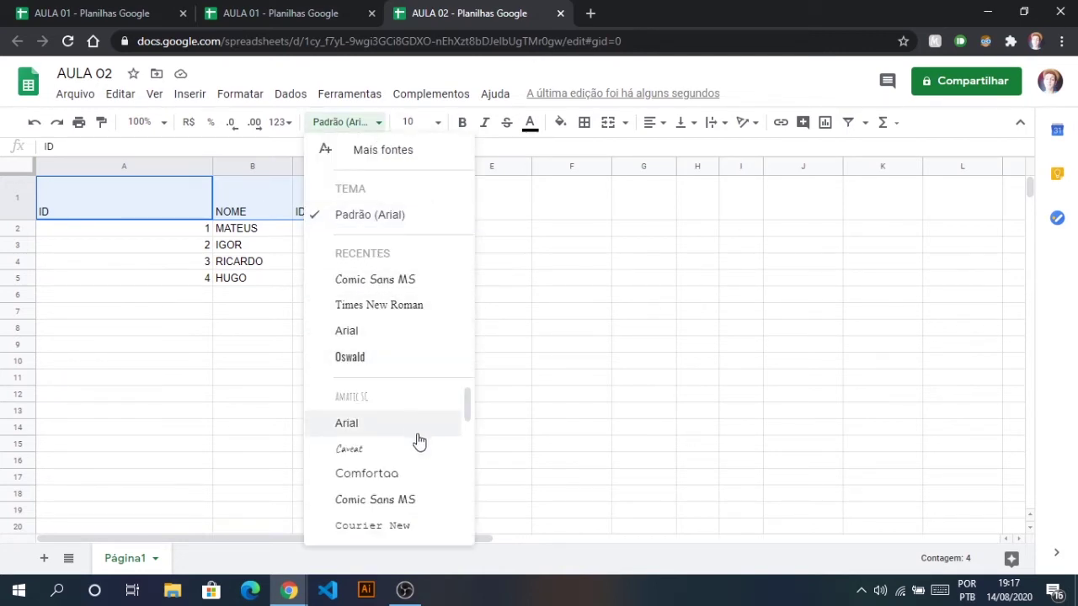
pyautogui.click(423, 500)
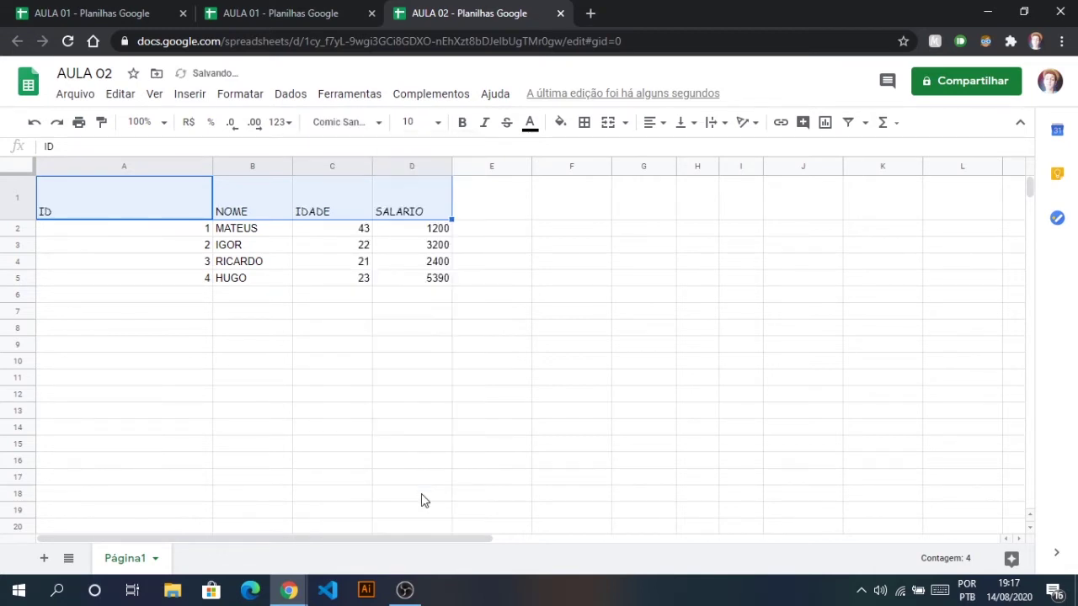
pyautogui.click(438, 123)
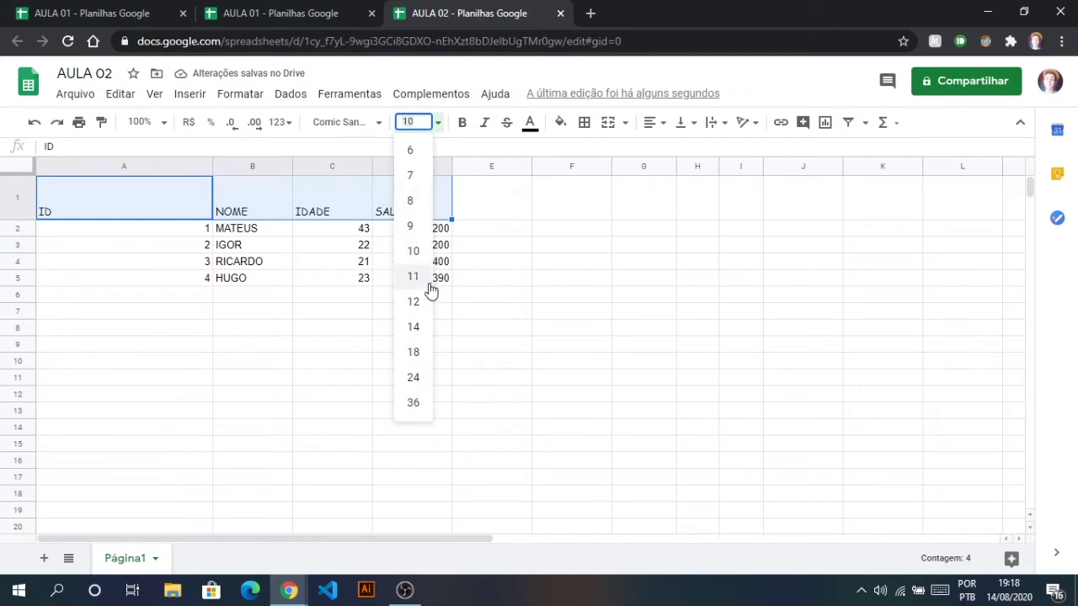
pyautogui.click(413, 353)
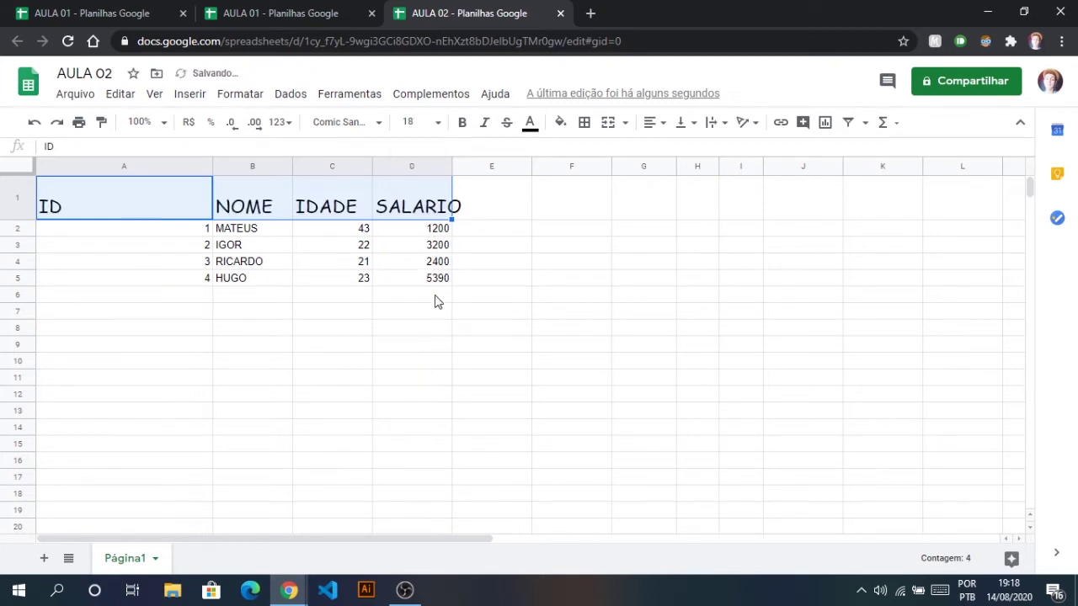
# Make the headings in A1 through D1 bold and italic, with white text on a blue fill.
pyautogui.click(462, 123)
pyautogui.click(484, 123)
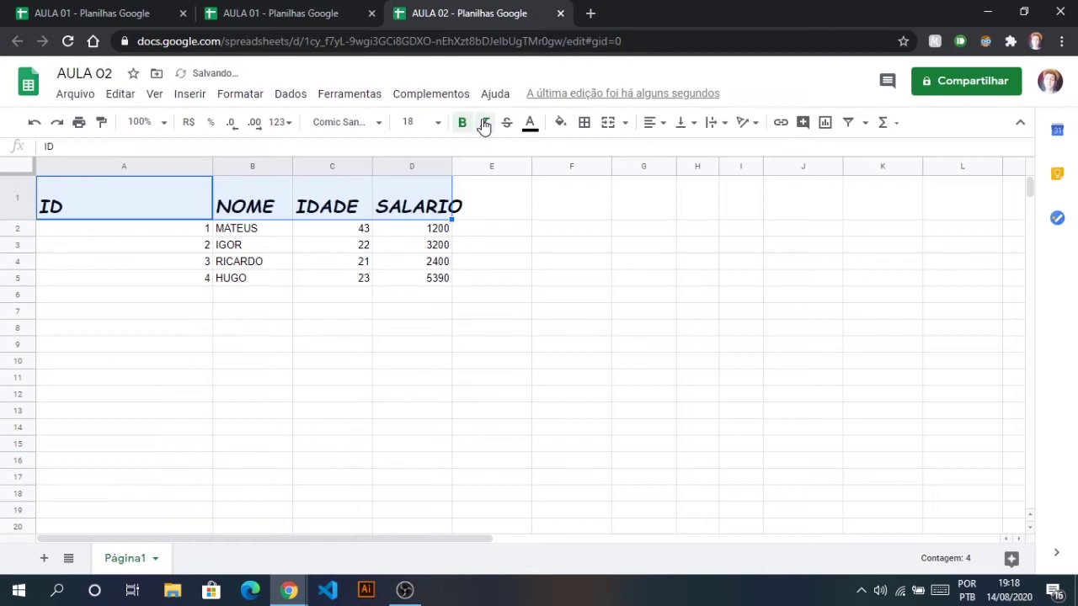
pyautogui.click(530, 123)
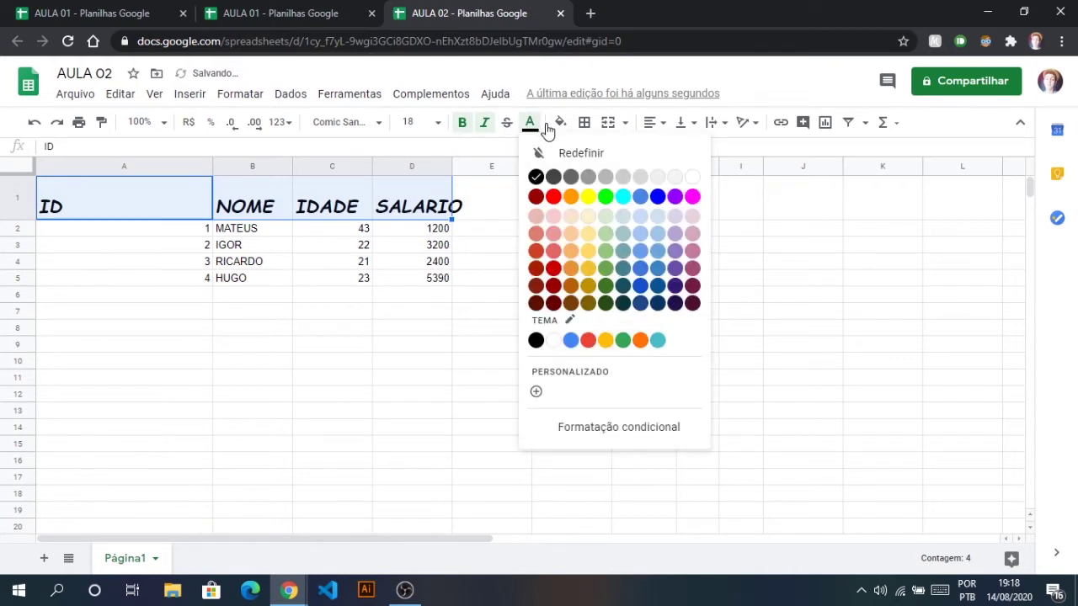
pyautogui.click(693, 179)
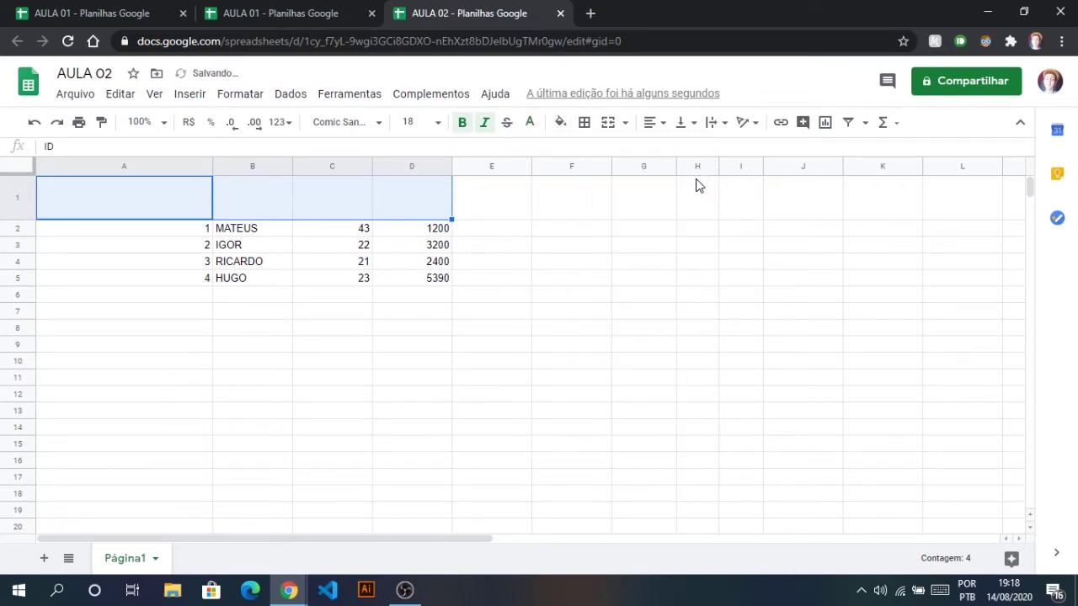
pyautogui.click(561, 124)
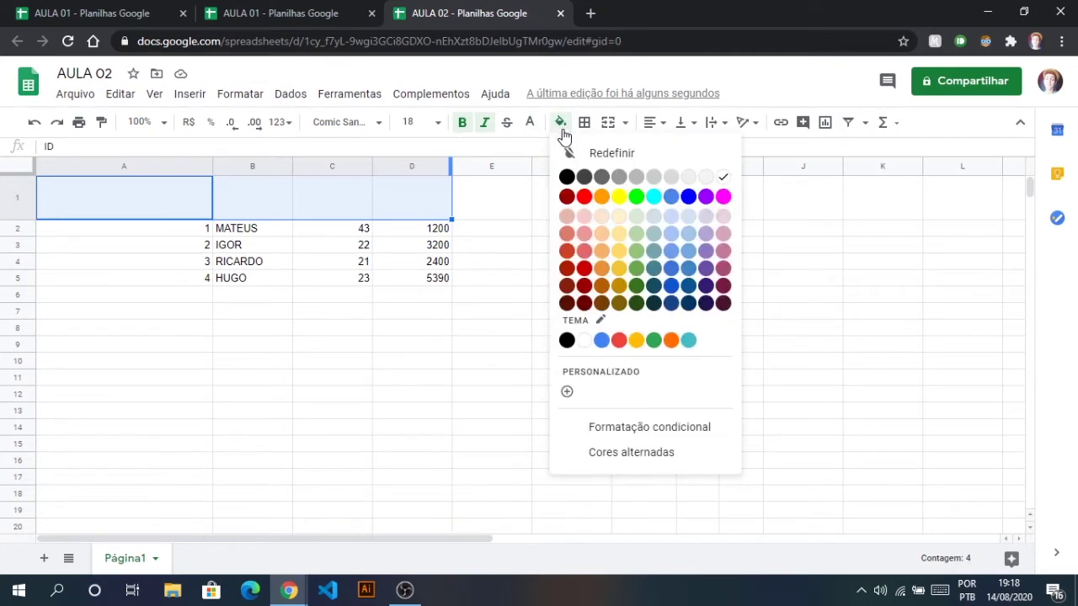
pyautogui.click(687, 199)
# Apply all borders in black to the table range A1 through D5.
pyautogui.click(63, 207)
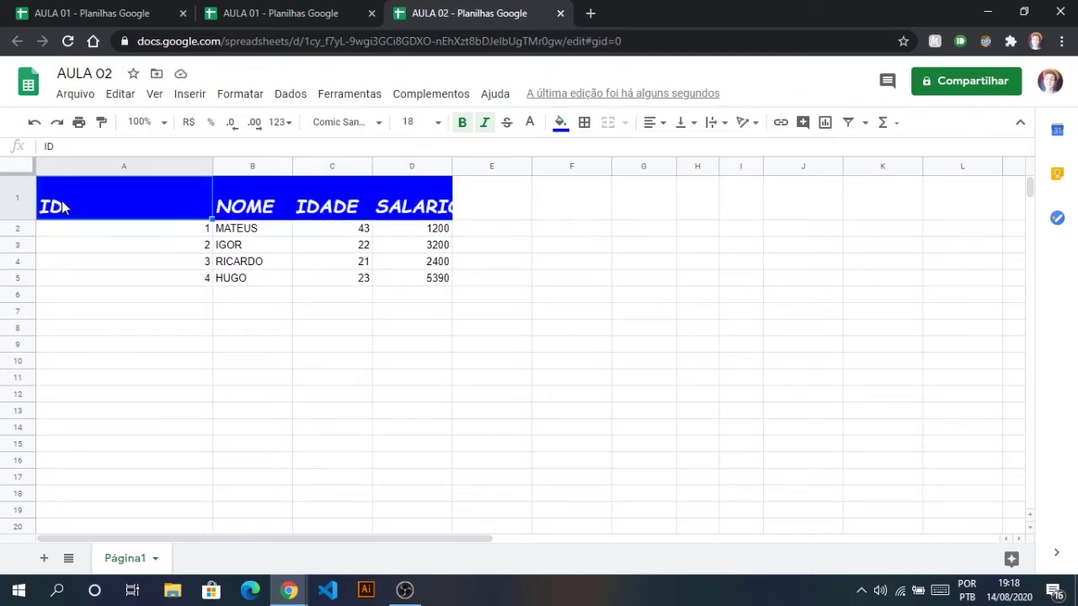
pyautogui.moveTo(93, 228); pyautogui.dragTo(414, 281)
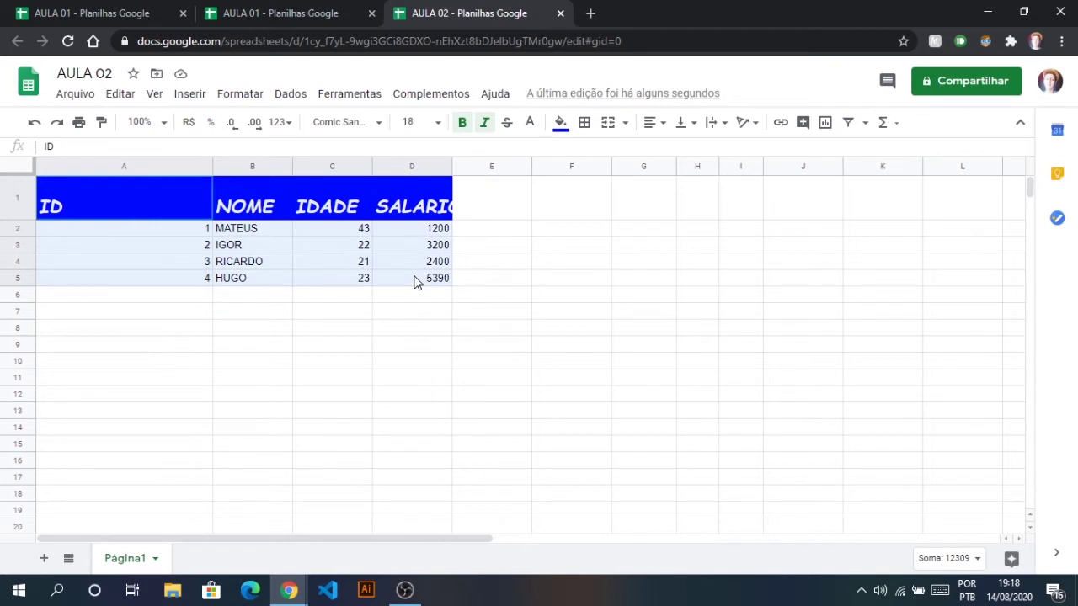
pyautogui.click(584, 123)
pyautogui.click(590, 153)
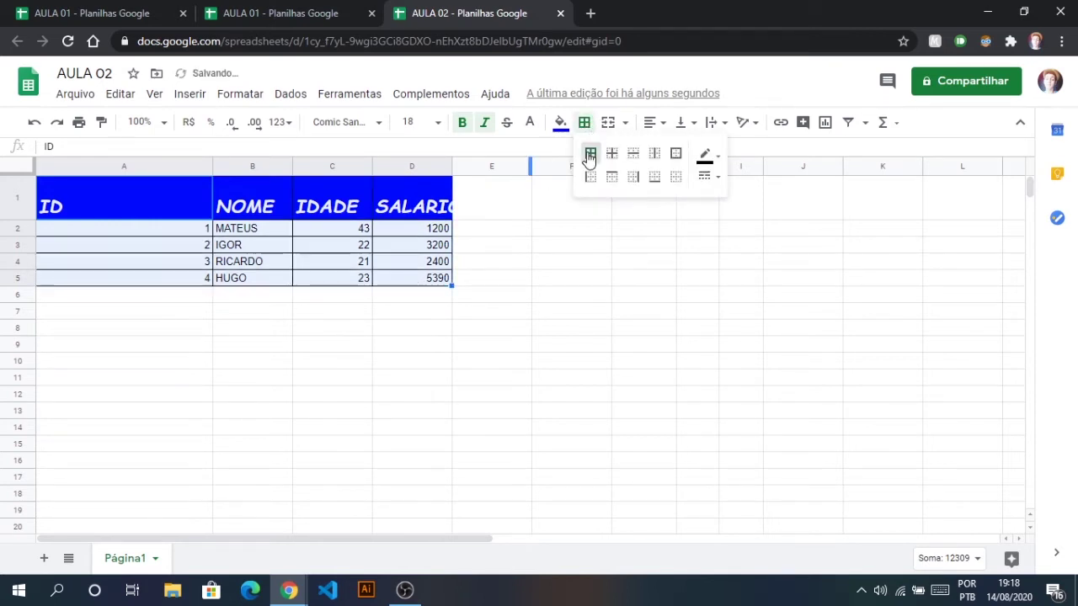
pyautogui.click(533, 239)
# Fit column D to the SALARIO heading and widen it slightly further.
pyautogui.click(445, 204)
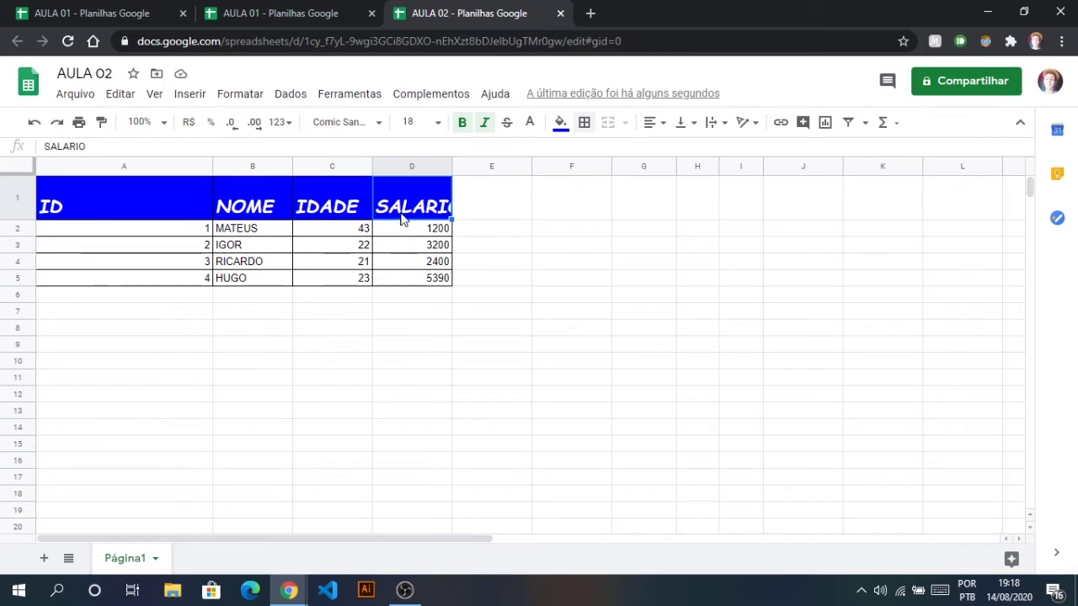
pyautogui.doubleClick(451, 166)
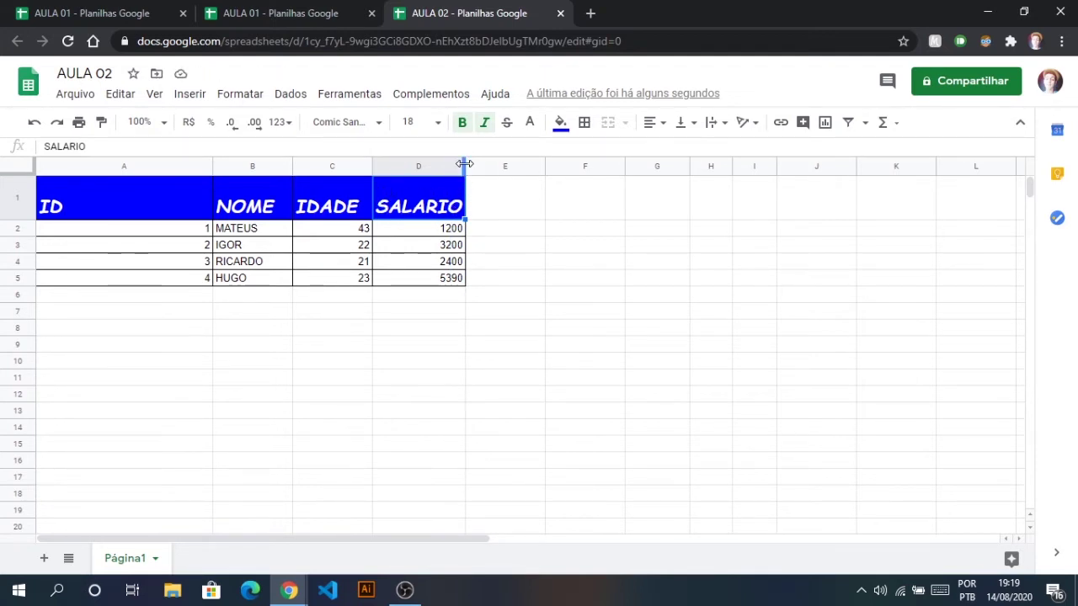
pyautogui.moveTo(464, 164); pyautogui.dragTo(478, 164)
pyautogui.click(539, 231)
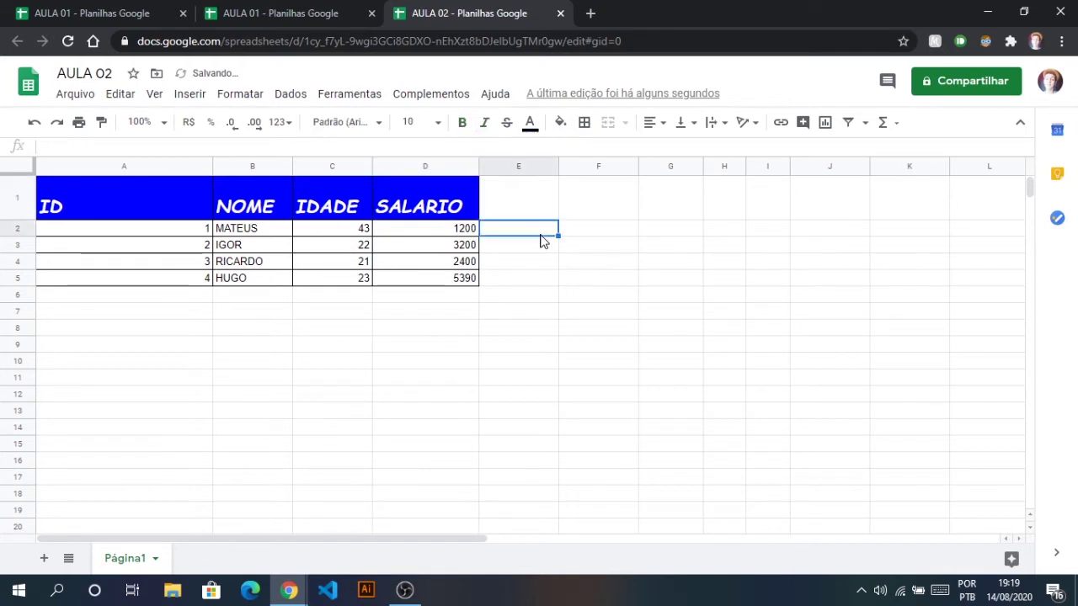
# Center the headings in A1 through D1 horizontally.
pyautogui.moveTo(75, 203); pyautogui.dragTo(402, 200)
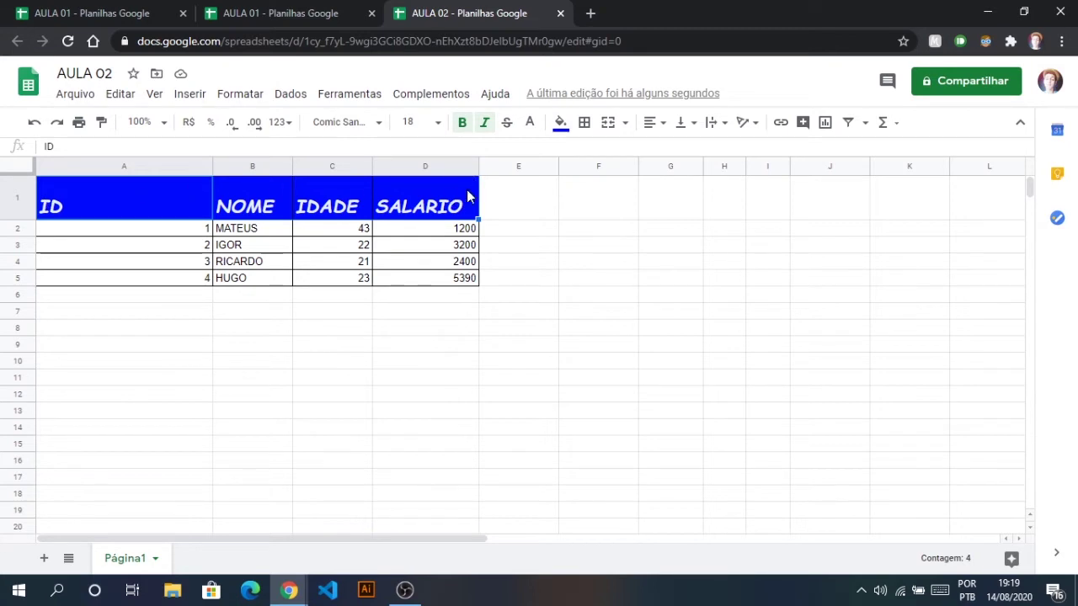
pyautogui.click(657, 127)
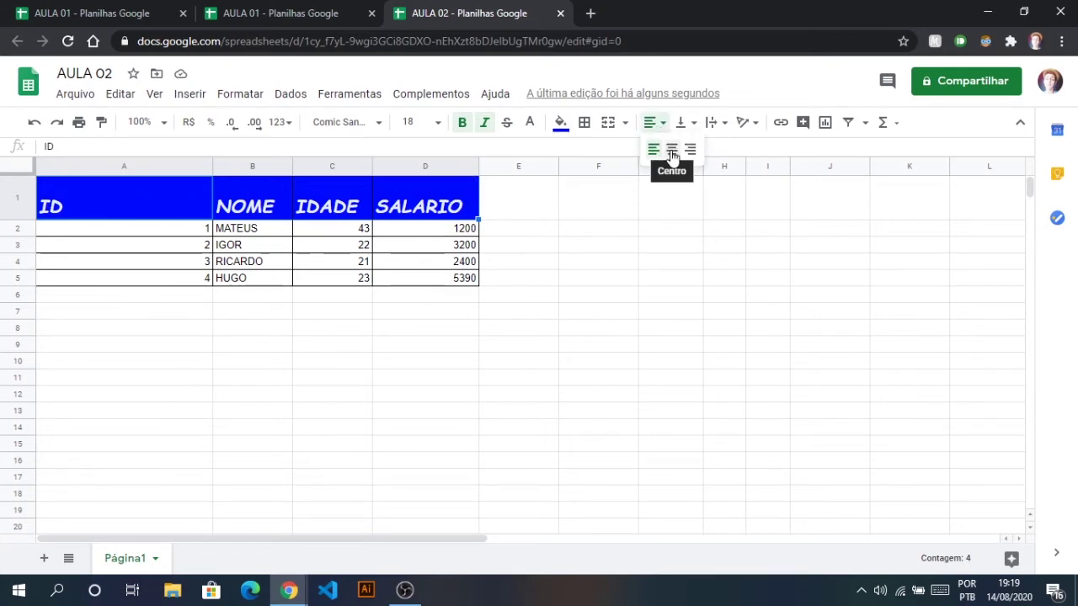
pyautogui.click(671, 150)
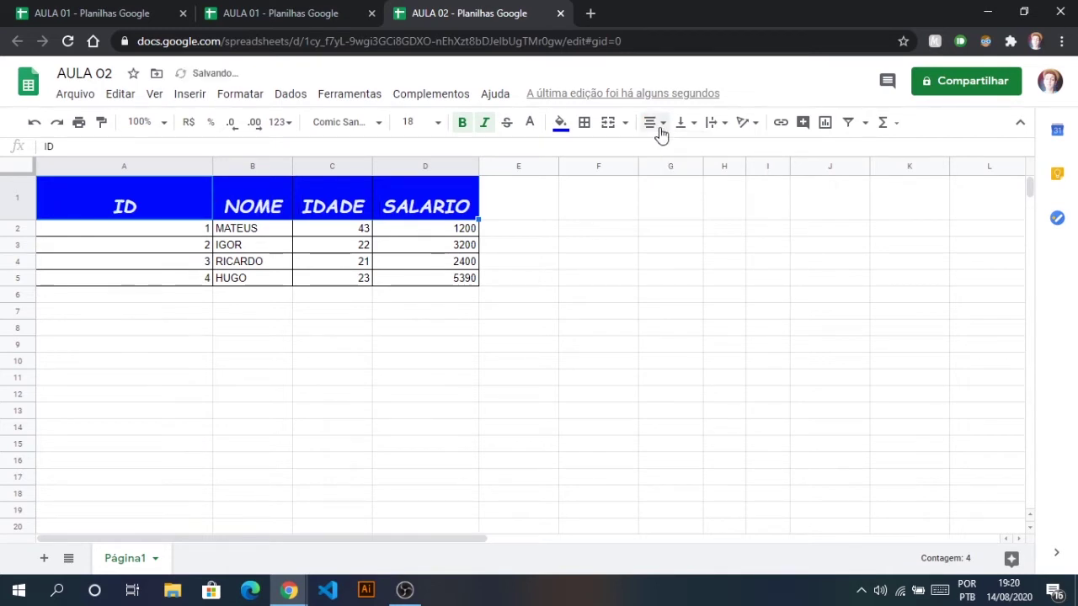
# Try left and right alignment on the headings in A1 through D1 and return them to centered.
pyautogui.click(660, 130)
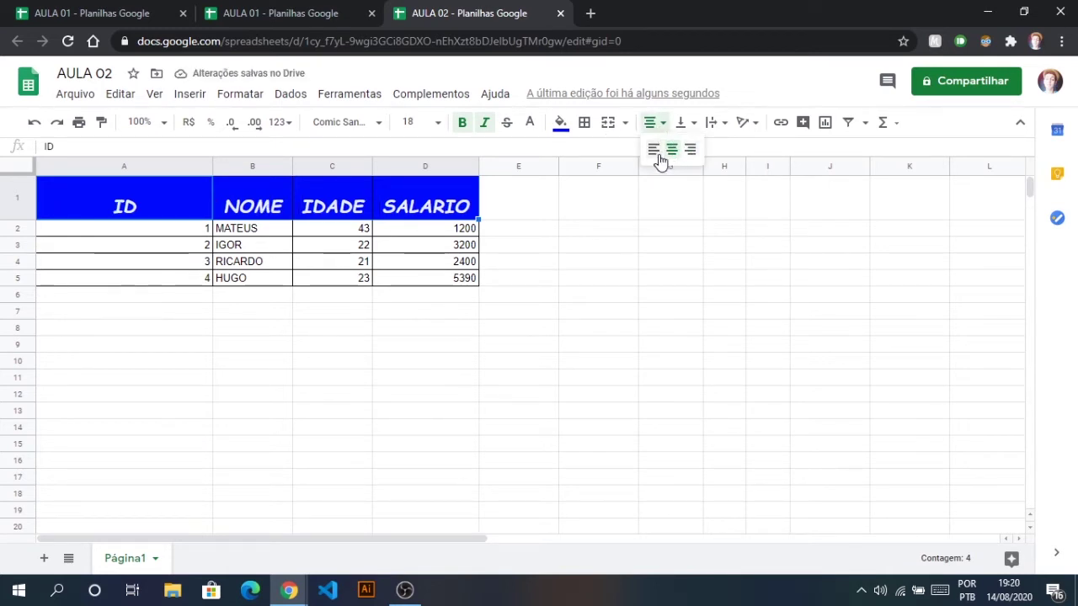
pyautogui.click(653, 150)
pyautogui.click(652, 128)
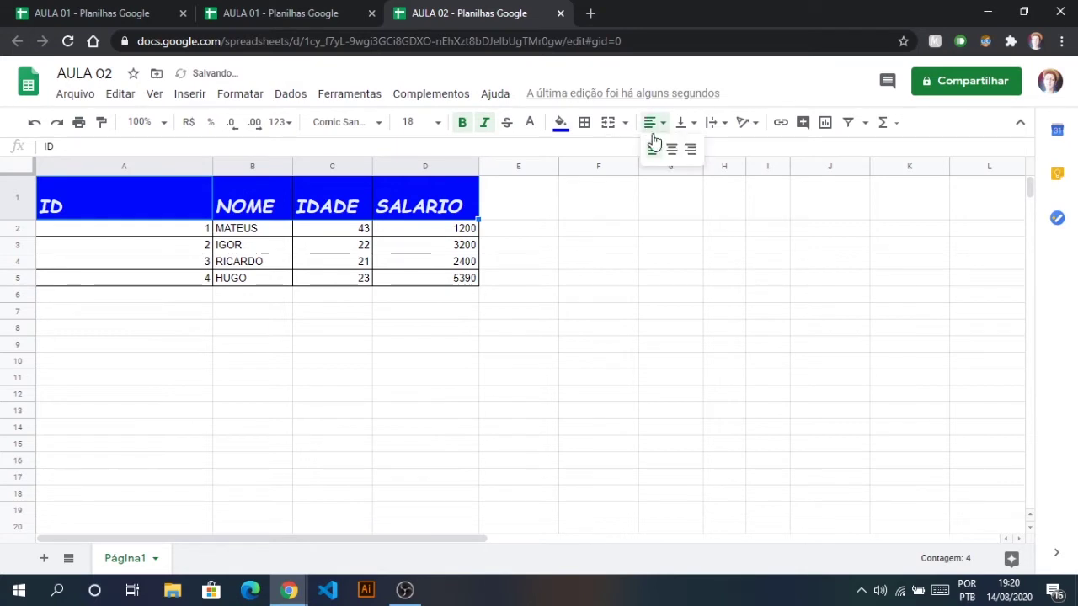
pyautogui.click(690, 150)
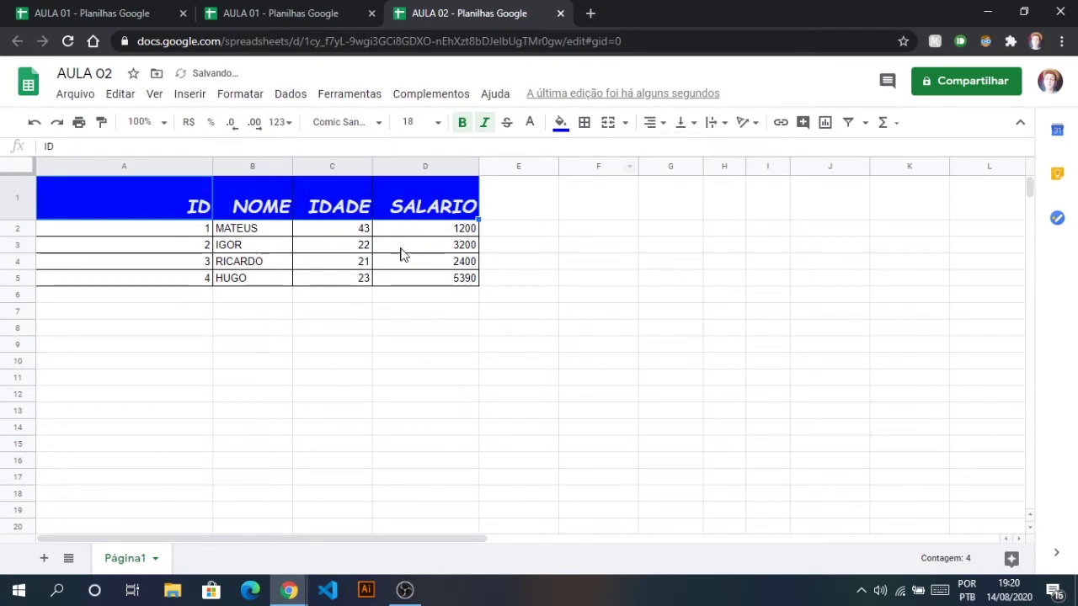
pyautogui.click(650, 125)
pyautogui.click(670, 150)
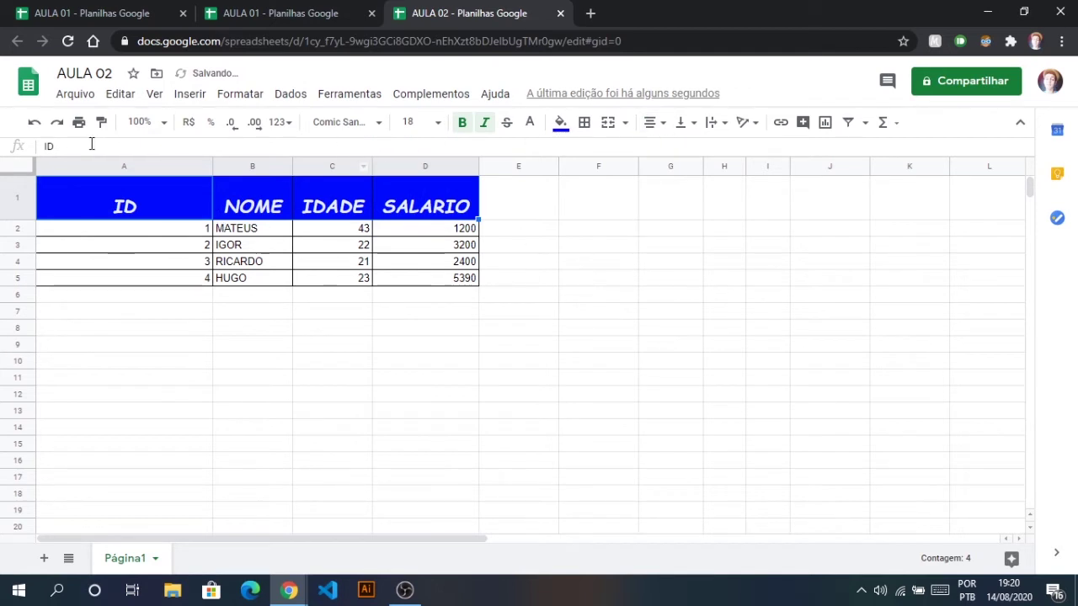
pyautogui.click(593, 215)
# Center the data in cells A2 through D5 horizontally.
pyautogui.click(137, 231)
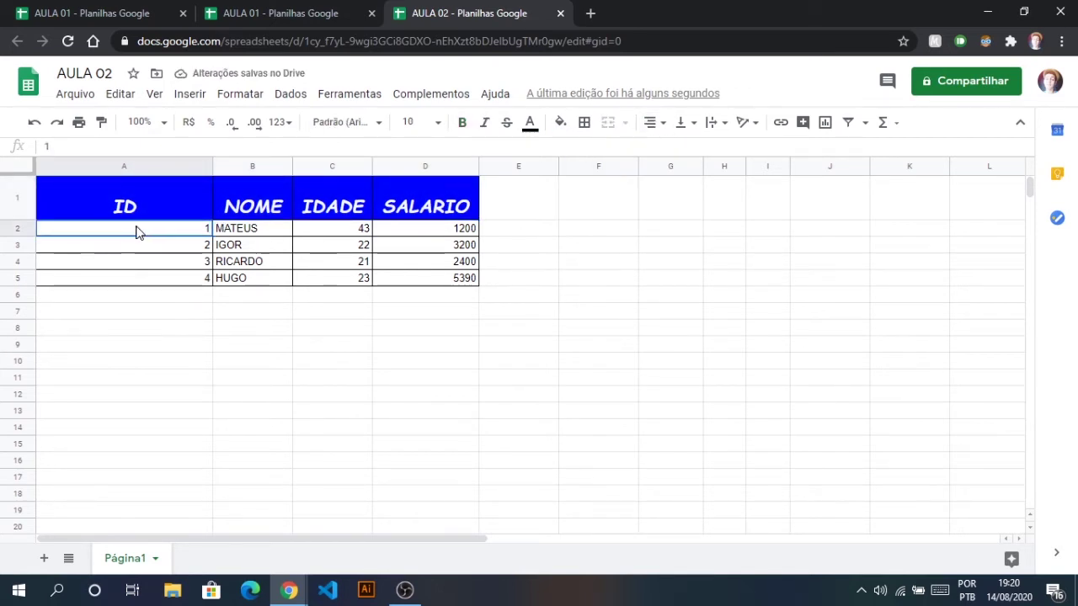
pyautogui.moveTo(138, 231); pyautogui.dragTo(458, 280)
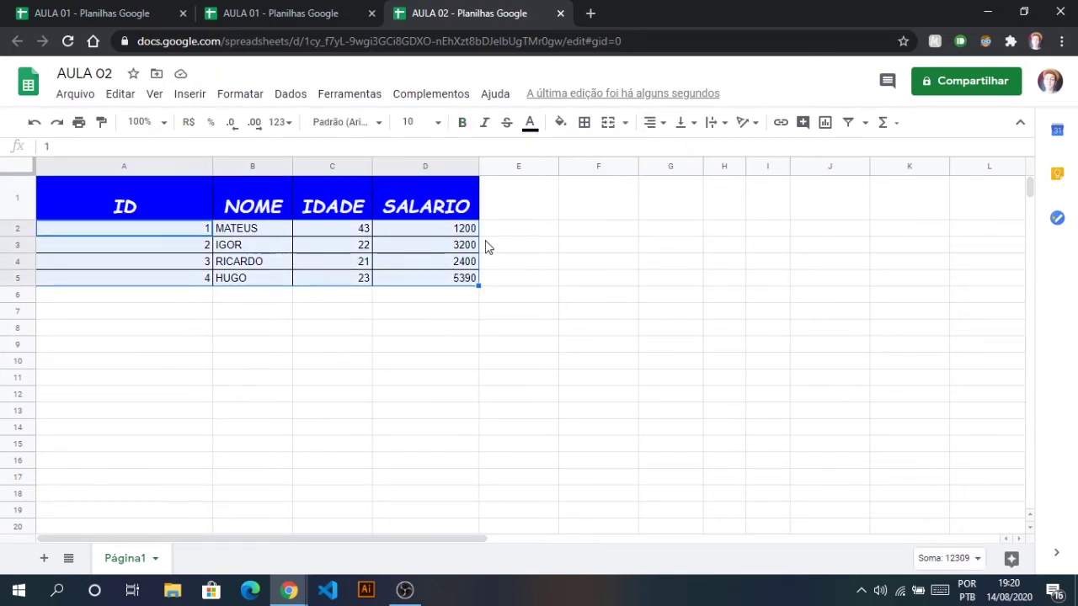
pyautogui.click(652, 122)
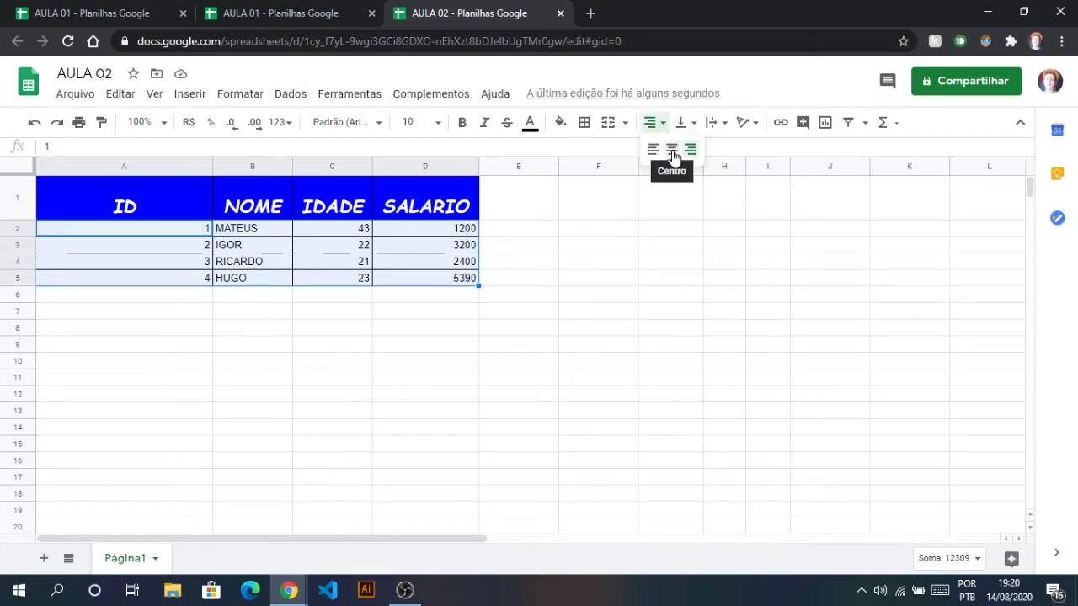
pyautogui.click(671, 152)
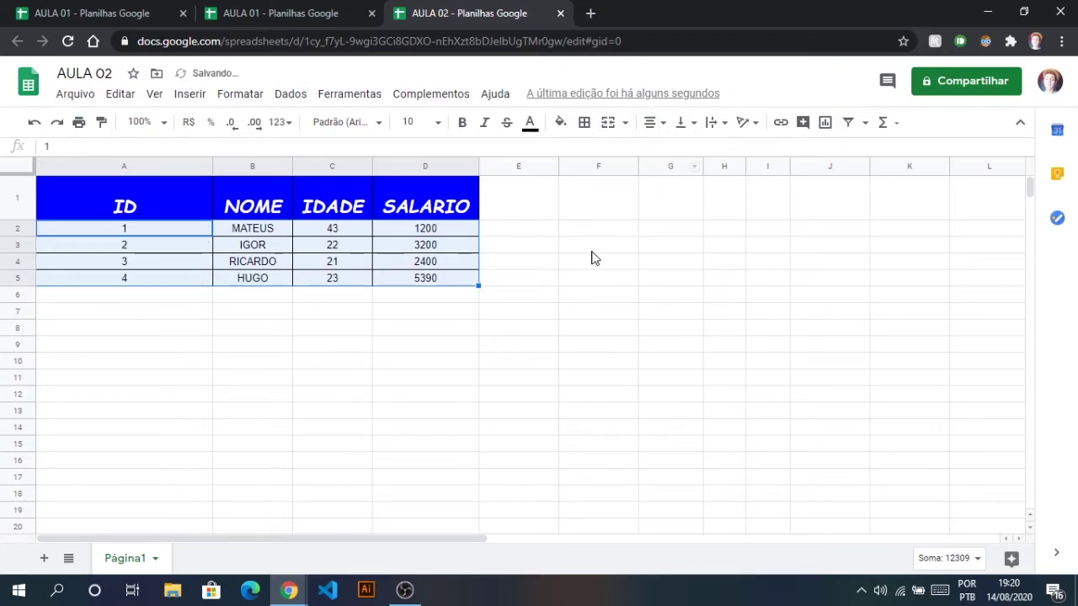
pyautogui.click(511, 378)
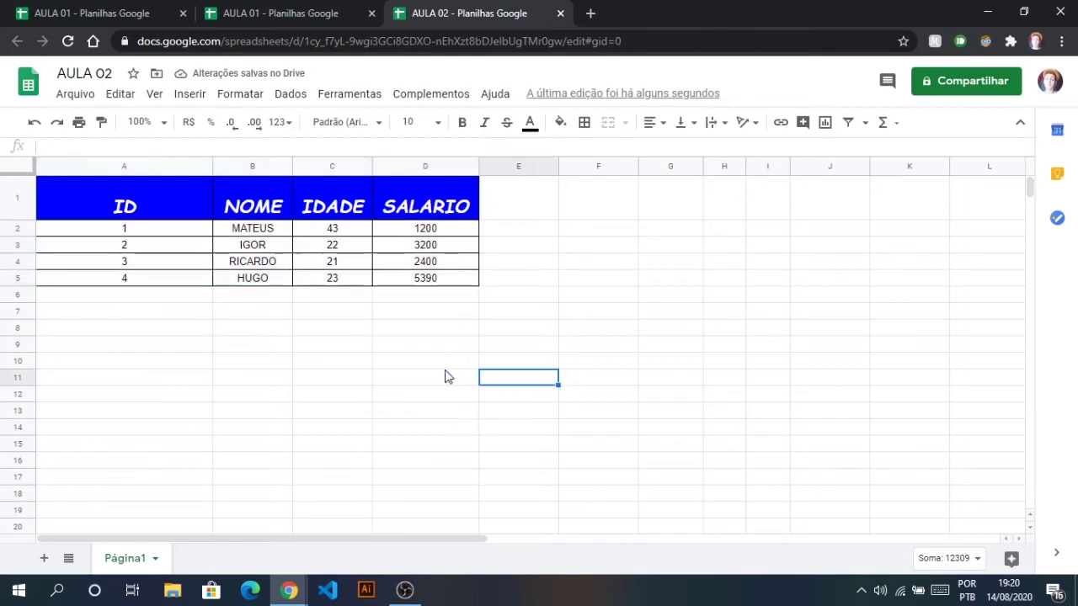
# Set the height of rows 1 through 5 to 40 pixels.
pyautogui.moveTo(17, 202); pyautogui.dragTo(19, 278)
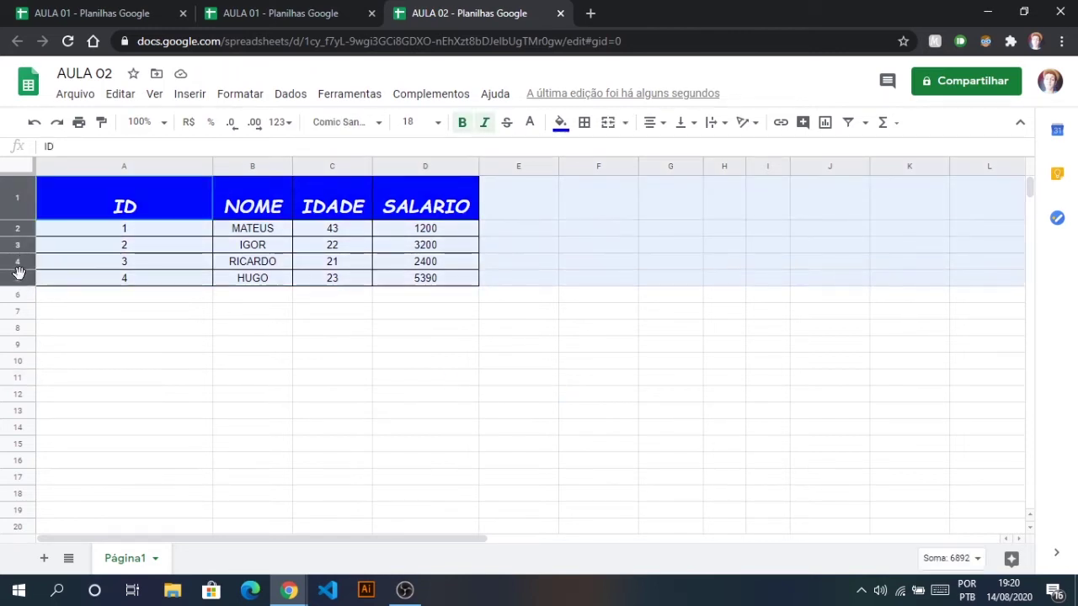
pyautogui.rightClick(19, 278)
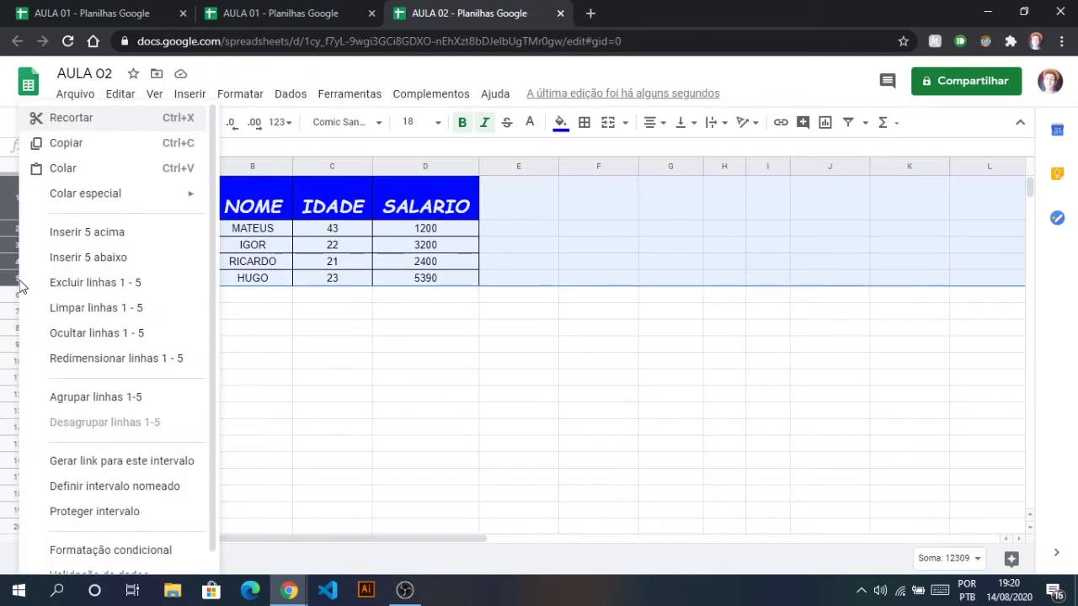
pyautogui.click(137, 358)
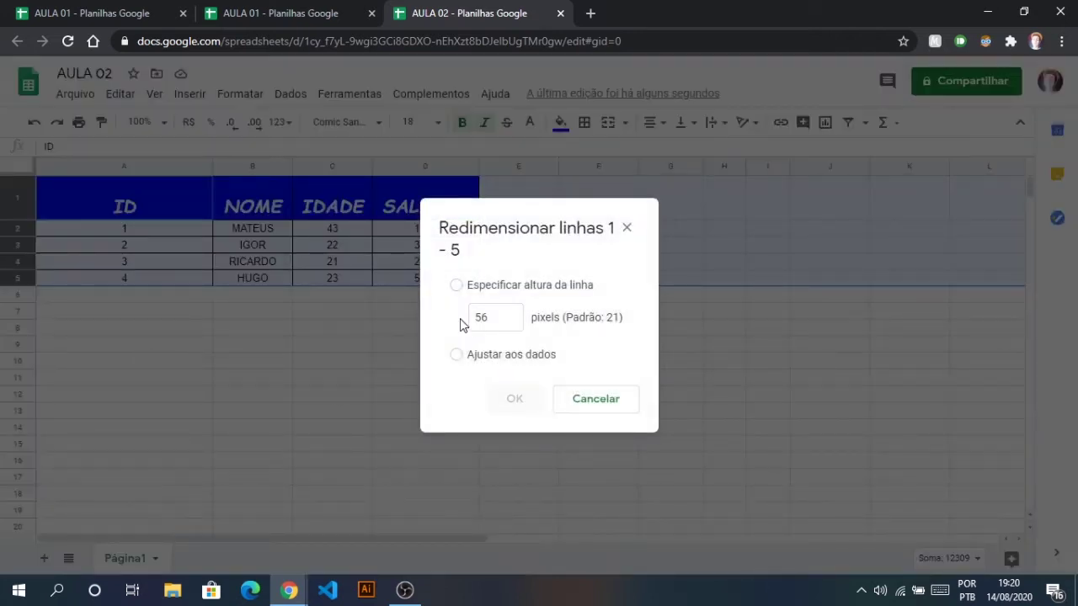
pyautogui.click(509, 321)
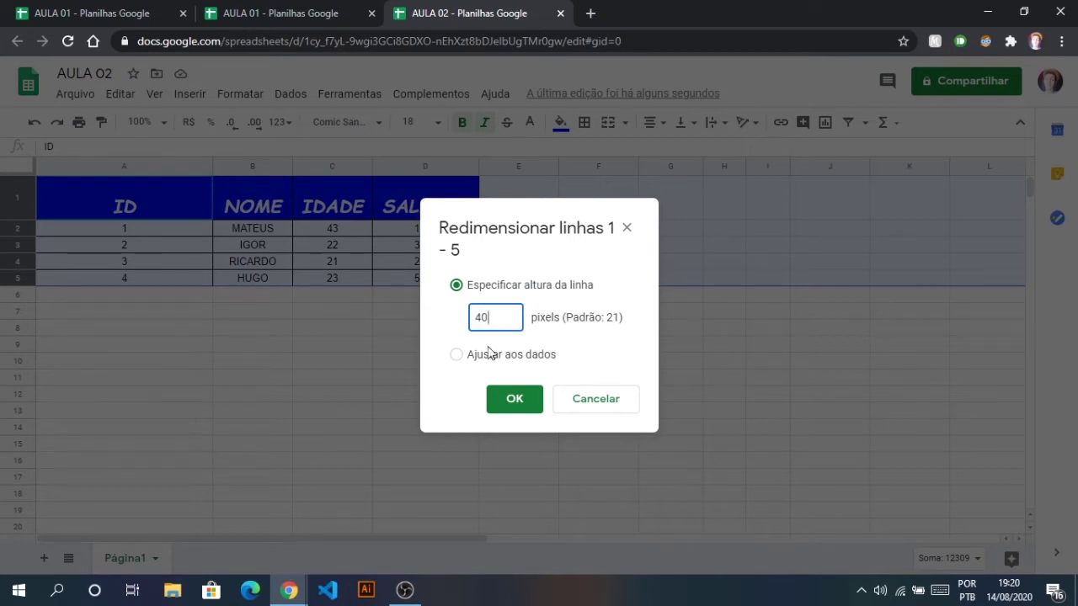
pyautogui.click(531, 402)
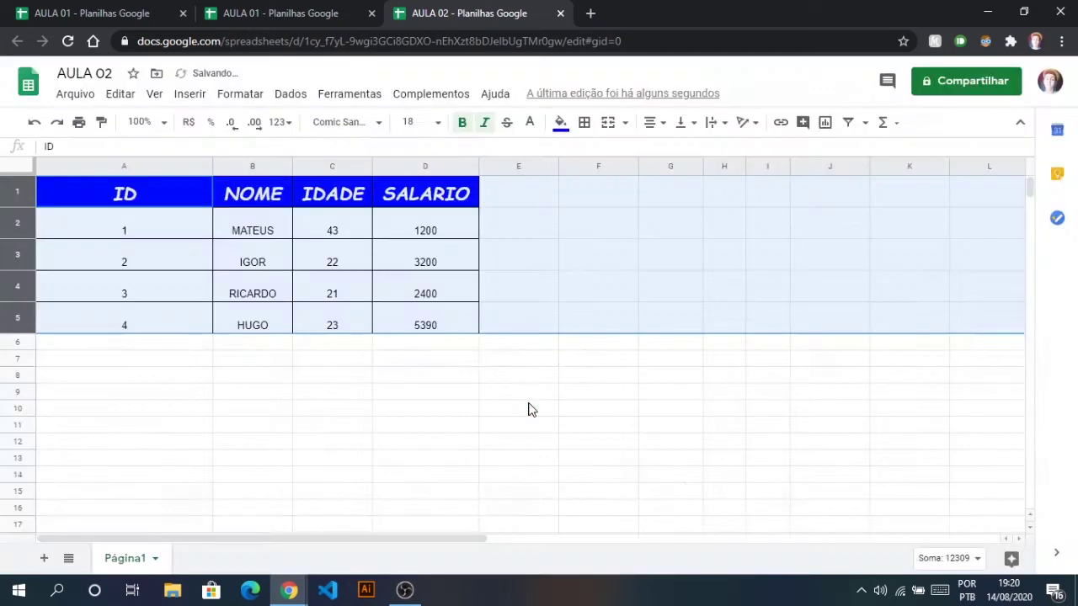
pyautogui.click(426, 358)
pyautogui.moveTo(17, 192); pyautogui.dragTo(18, 320)
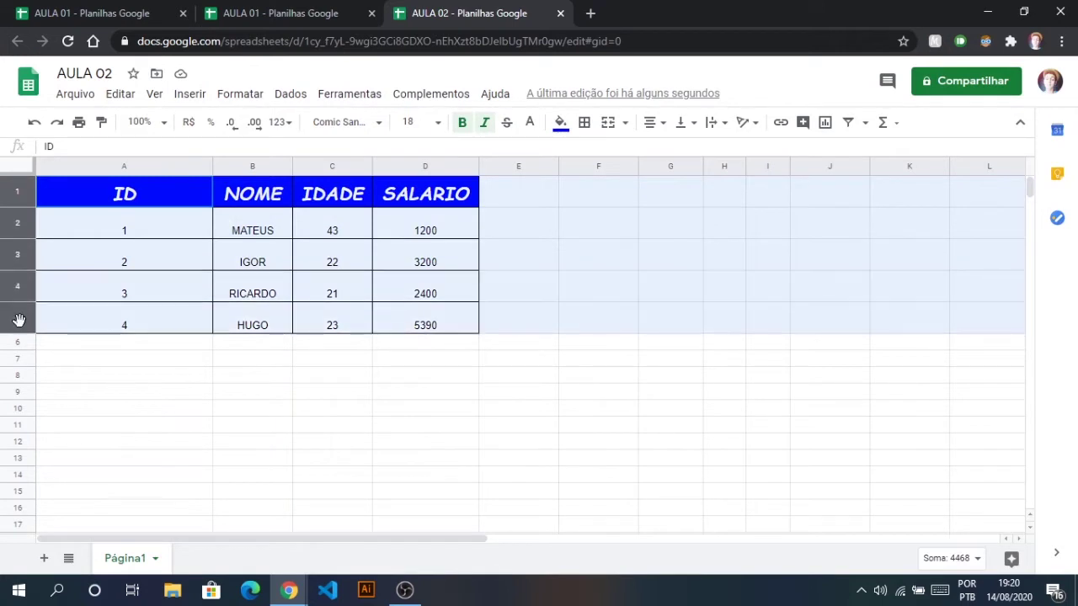
pyautogui.click(357, 443)
pyautogui.moveTo(17, 194); pyautogui.dragTo(13, 316)
pyautogui.click(146, 377)
pyautogui.moveTo(106, 165); pyautogui.dragTo(457, 157)
pyautogui.click(814, 476)
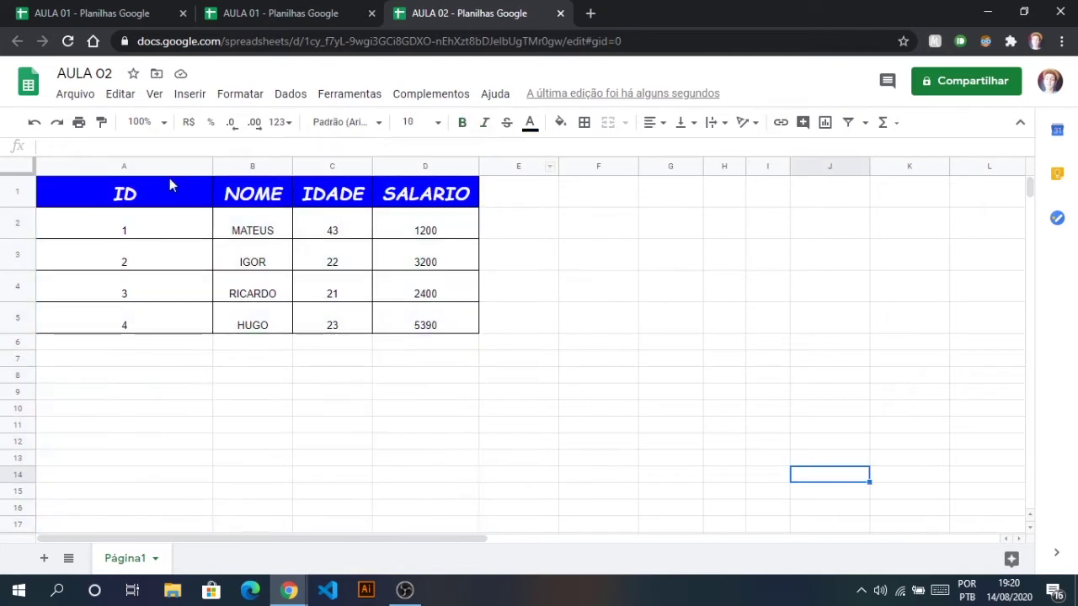
pyautogui.click(101, 166)
pyautogui.click(572, 330)
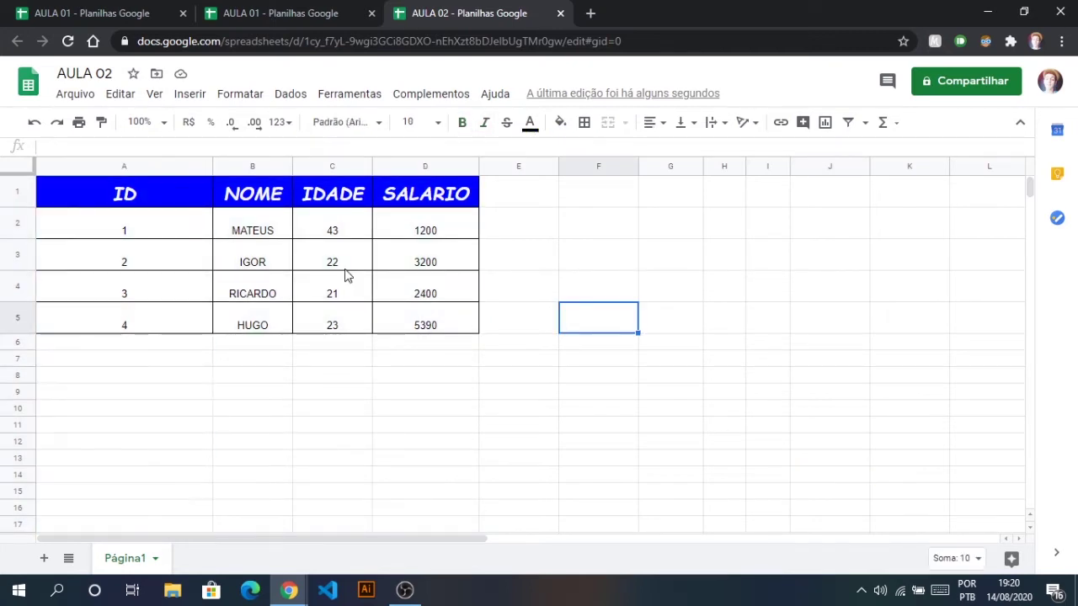
pyautogui.click(131, 165)
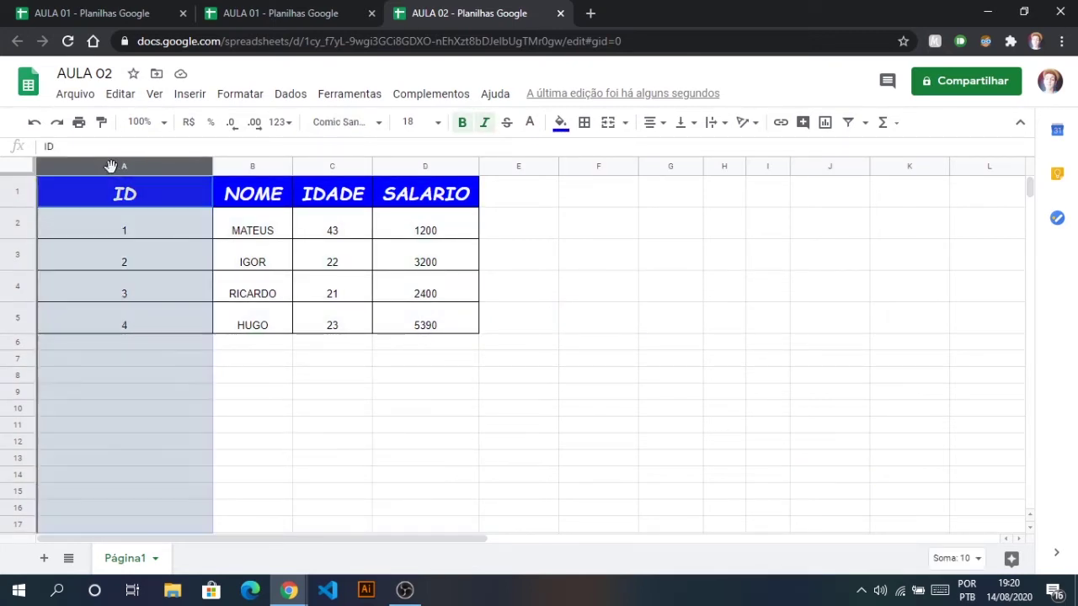
pyautogui.click(448, 360)
pyautogui.moveTo(110, 168); pyautogui.dragTo(433, 163)
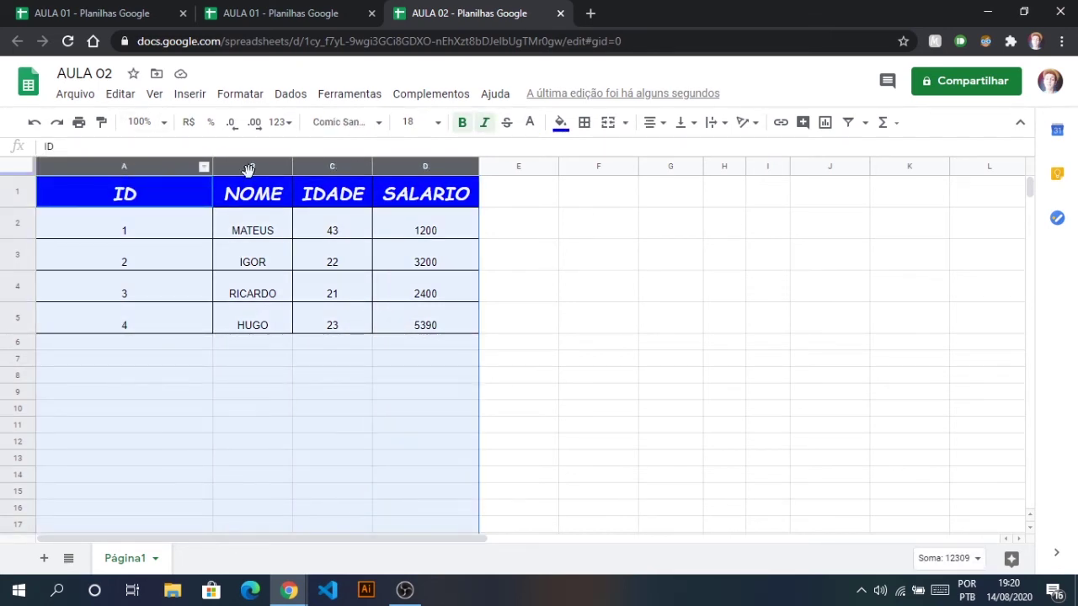
pyautogui.click(150, 234)
pyautogui.click(118, 194)
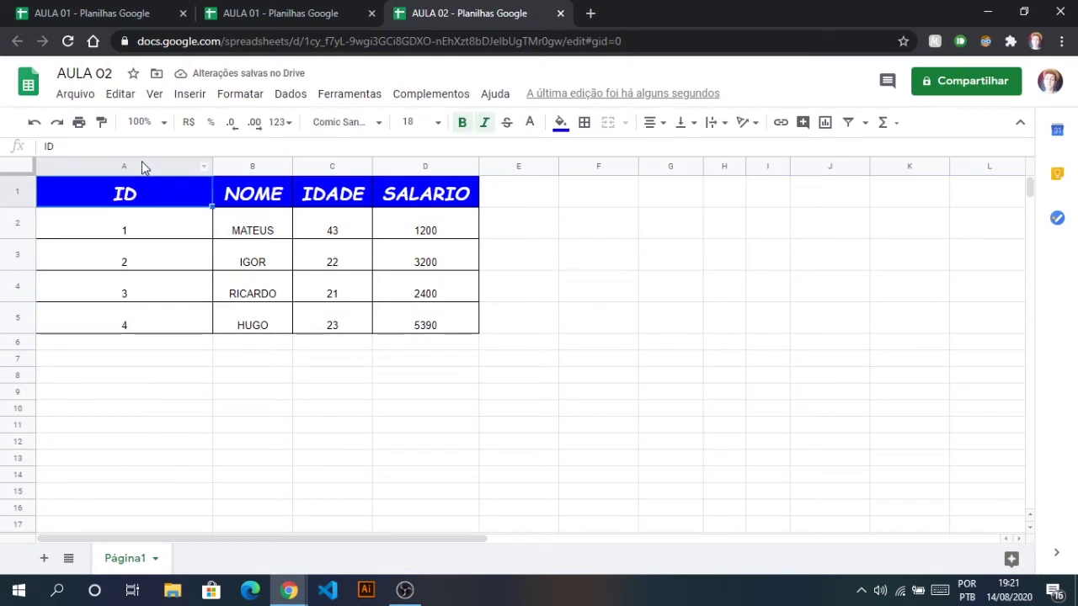
# Select the whole of column A and examine how far the selection extends down the sheet.
pyautogui.click(142, 161)
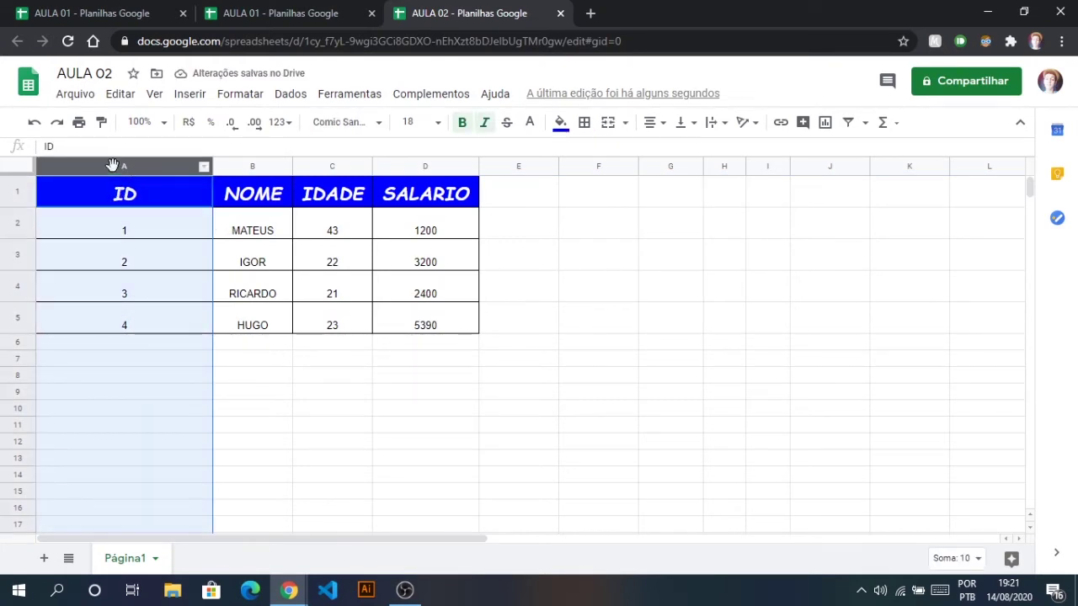
pyautogui.scroll(-20, 150, 398)
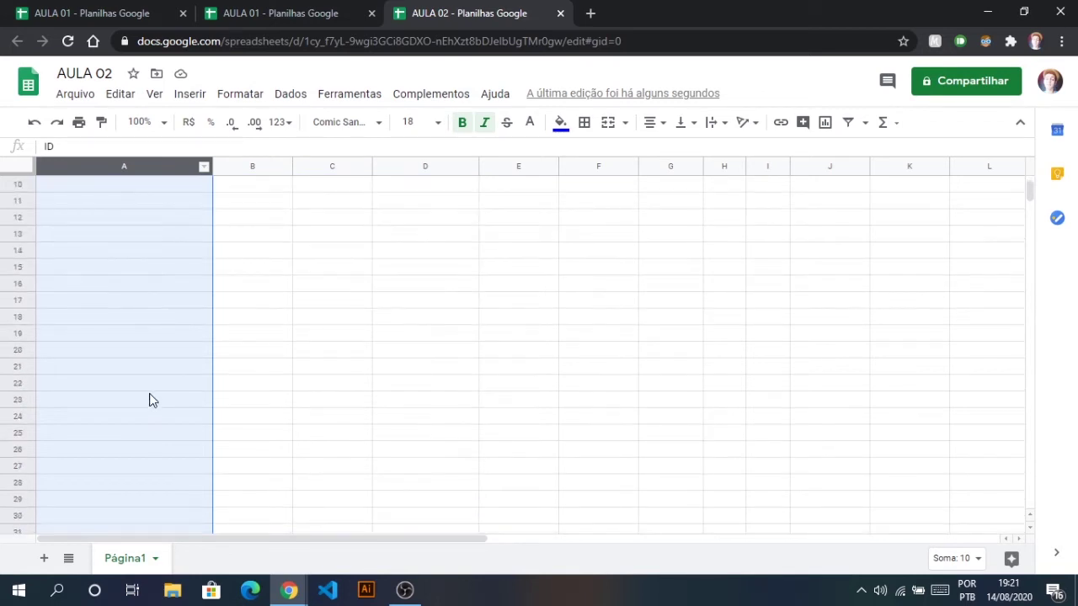
pyautogui.scroll(16, 153, 405)
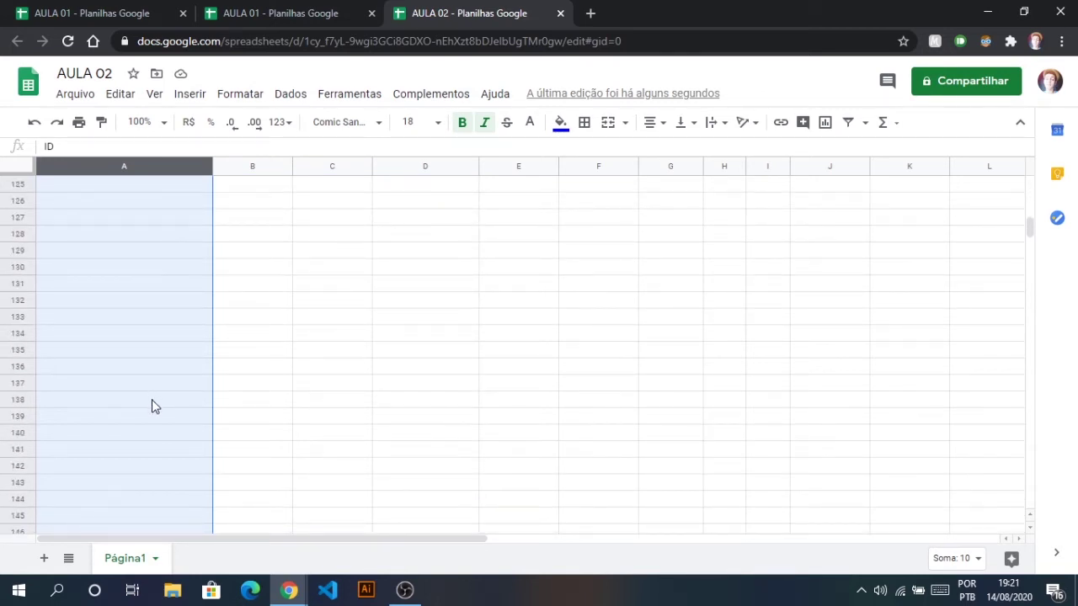
pyautogui.scroll(5, 157, 405)
pyautogui.moveTo(135, 166)
pyautogui.mouseDown()
pyautogui.moveTo(240, 163)
pyautogui.moveTo(155, 163)
pyautogui.mouseUp()
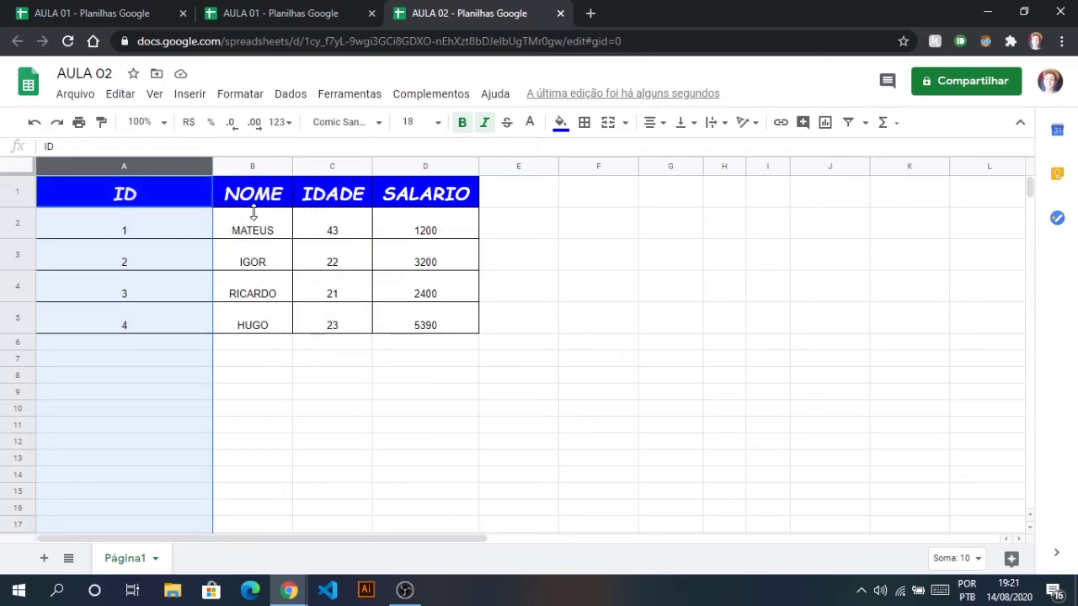
pyautogui.click(286, 373)
pyautogui.click(149, 169)
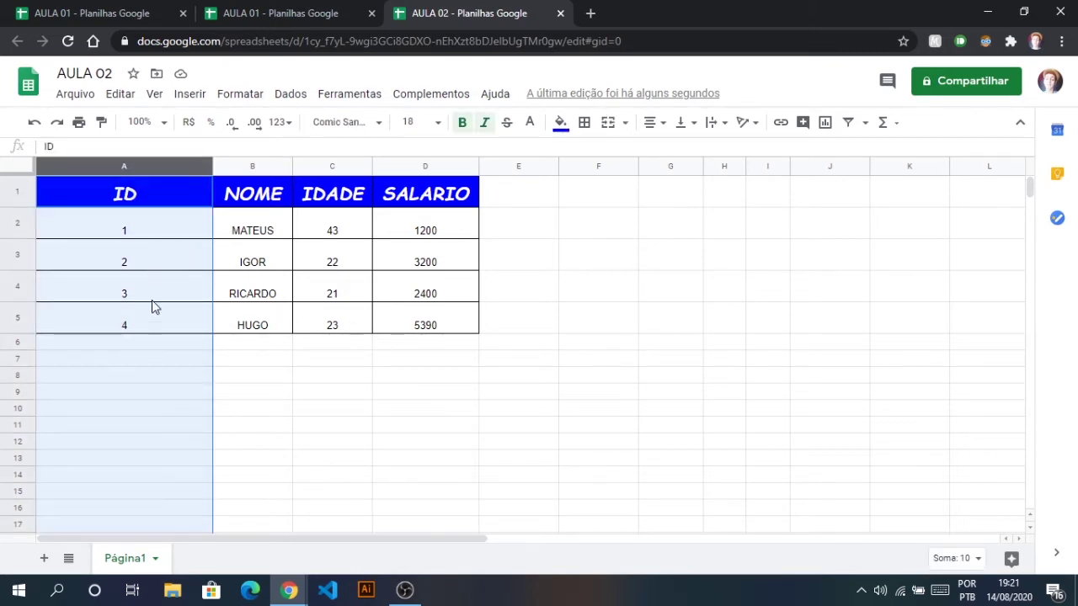
pyautogui.click(165, 396)
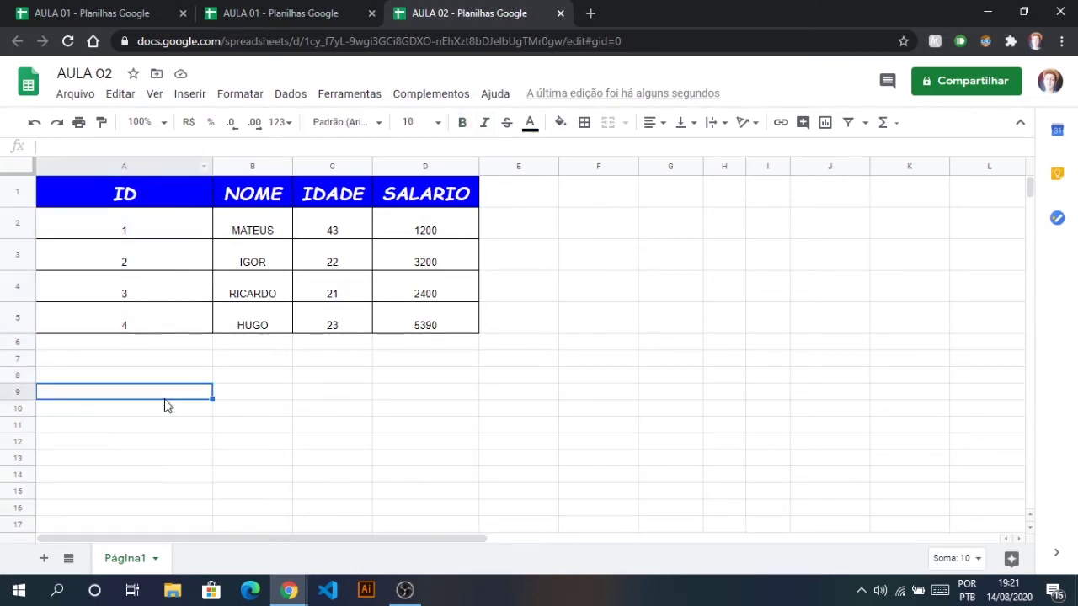
# Apply bold formatting to the whole of column A.
pyautogui.click(160, 169)
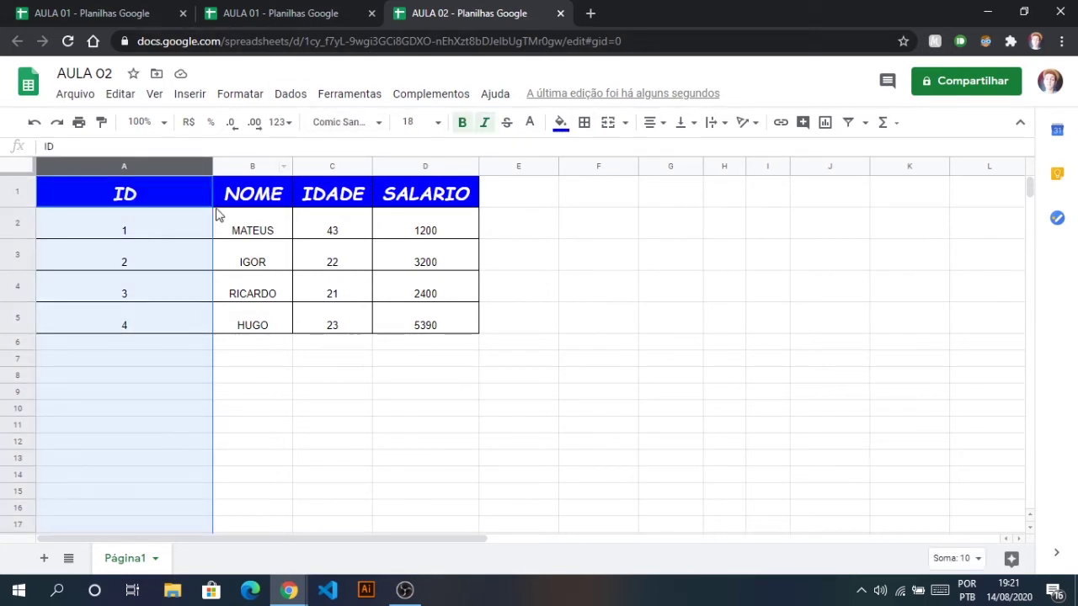
pyautogui.click(461, 124)
pyautogui.click(253, 356)
pyautogui.click(163, 233)
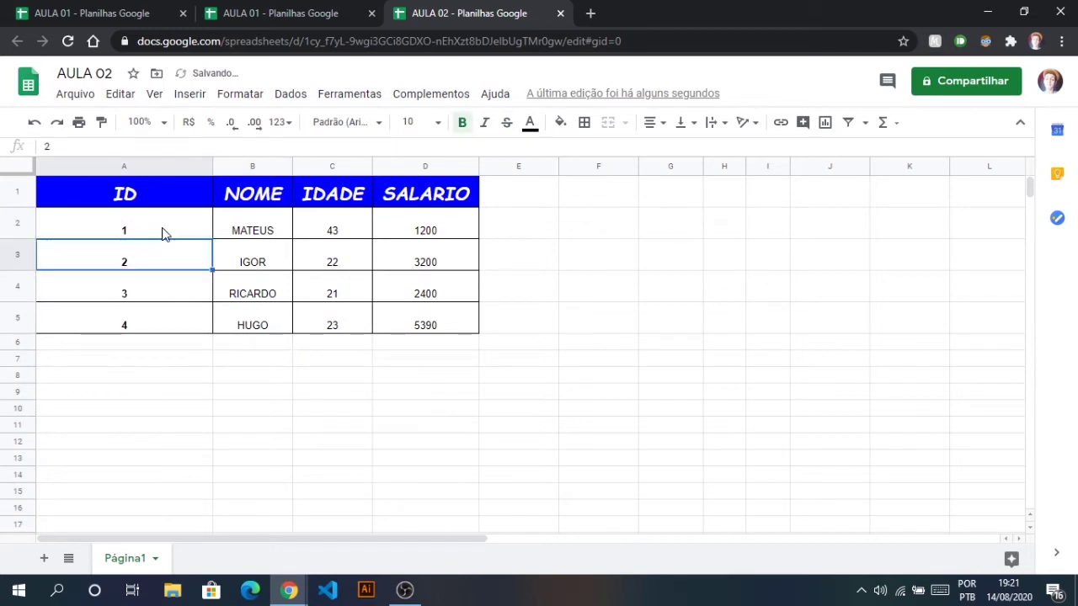
# Test the column's bold formatting by entering a sample first name in cell A7, and undo the entry.
pyautogui.click(160, 361)
pyautogui.write('G')
pyautogui.click(188, 429)
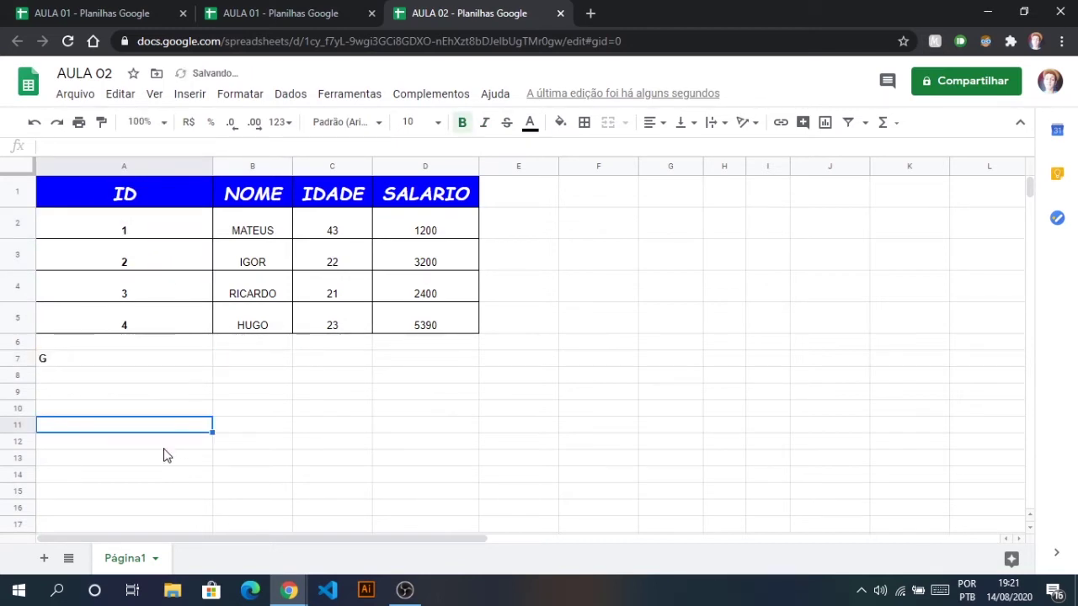
pyautogui.click(115, 381)
pyautogui.click(114, 362)
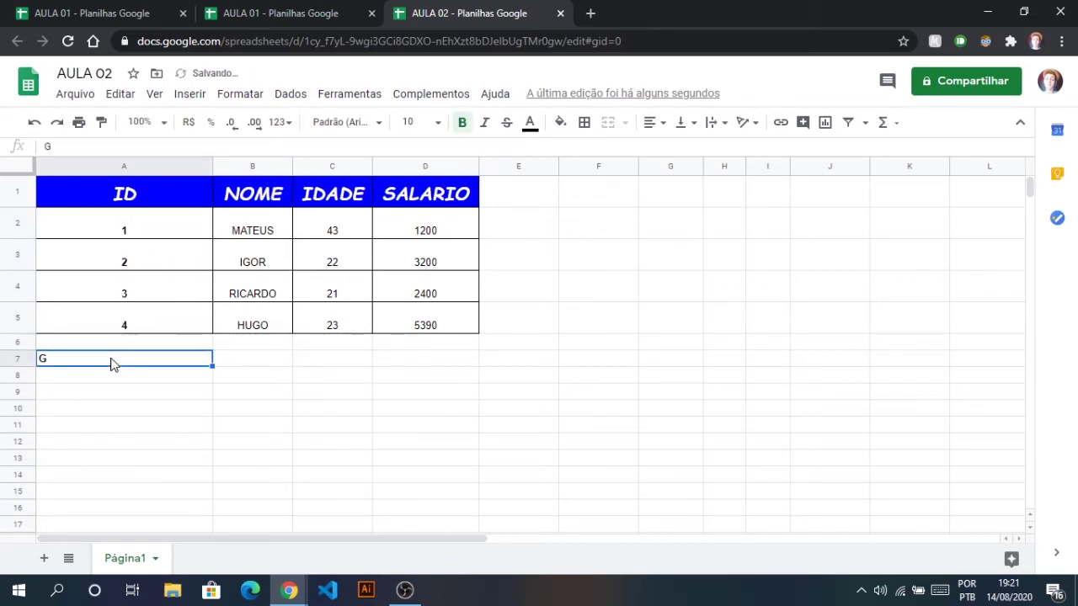
pyautogui.write('GUSTAV')
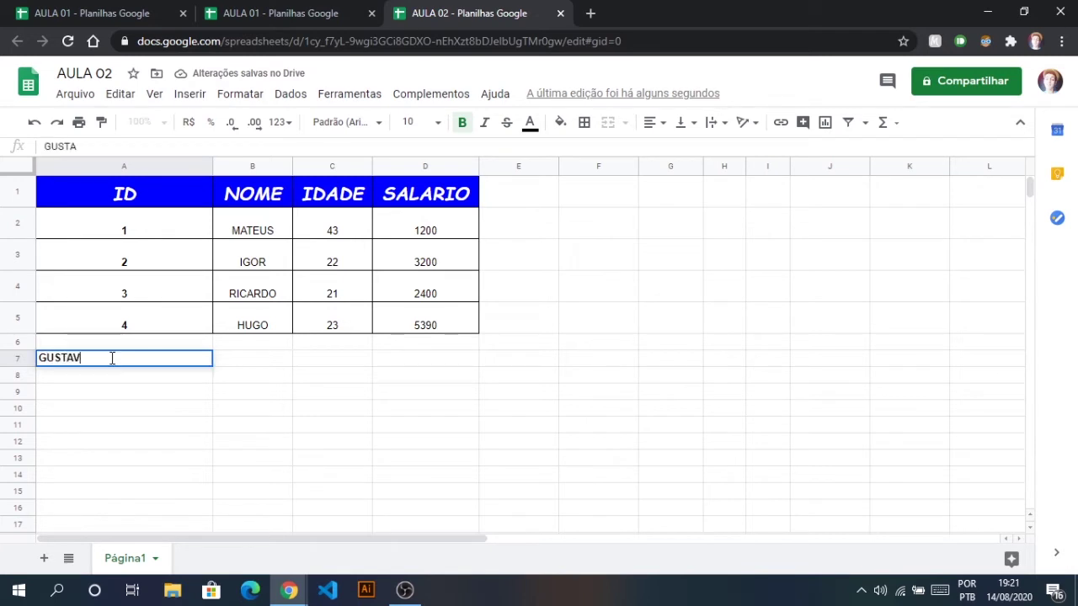
pyautogui.write('O')
pyautogui.hotkey('ctrl', 'z')
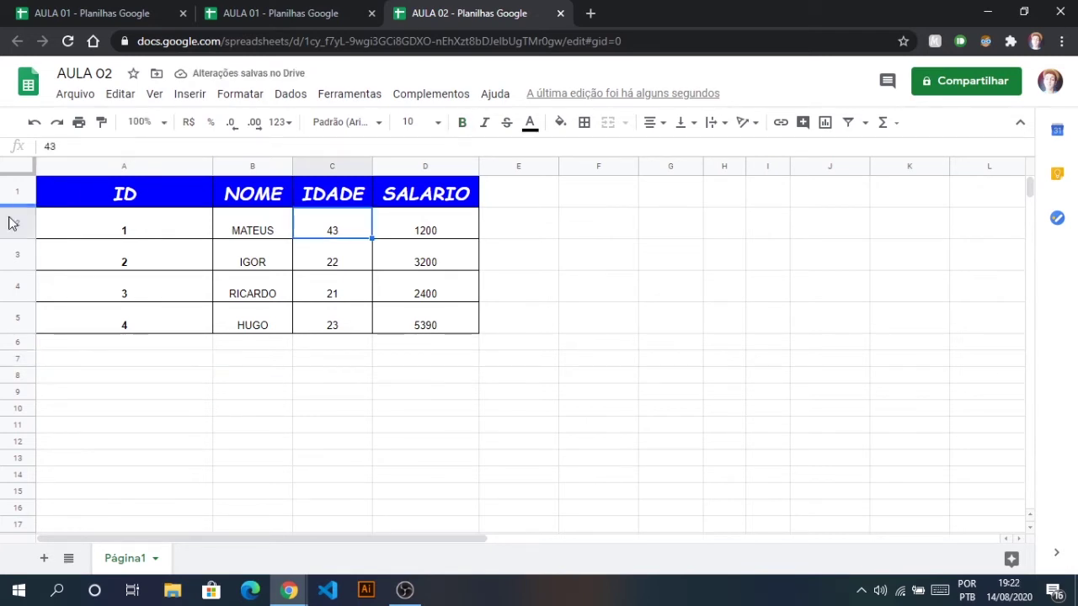
# Set the font of the whole of row 1 to Times New Roman, keeping the italic style on.
pyautogui.click(17, 194)
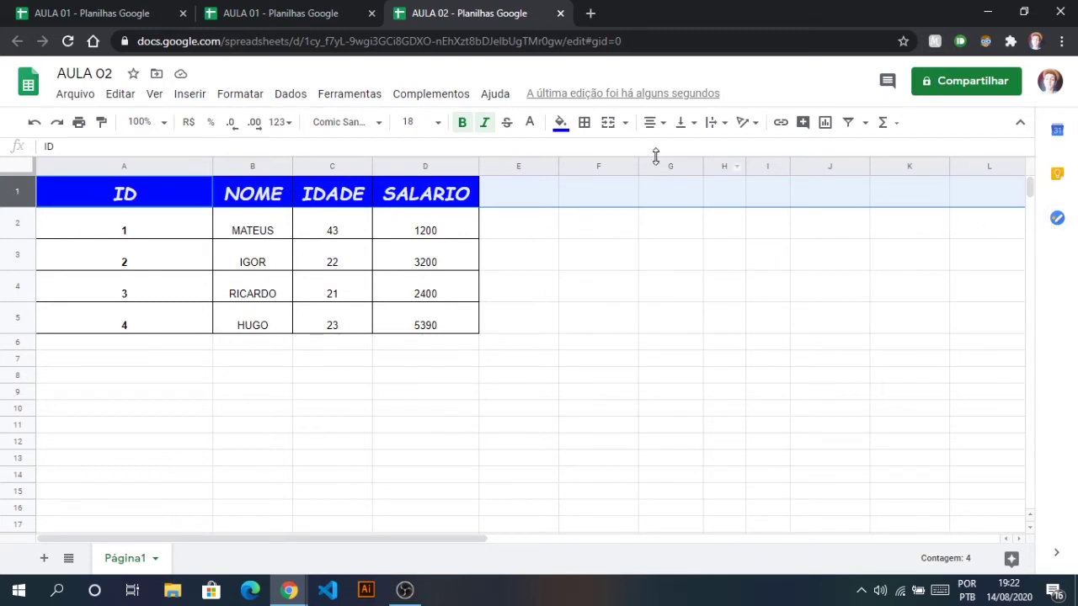
pyautogui.click(484, 123)
pyautogui.click(492, 124)
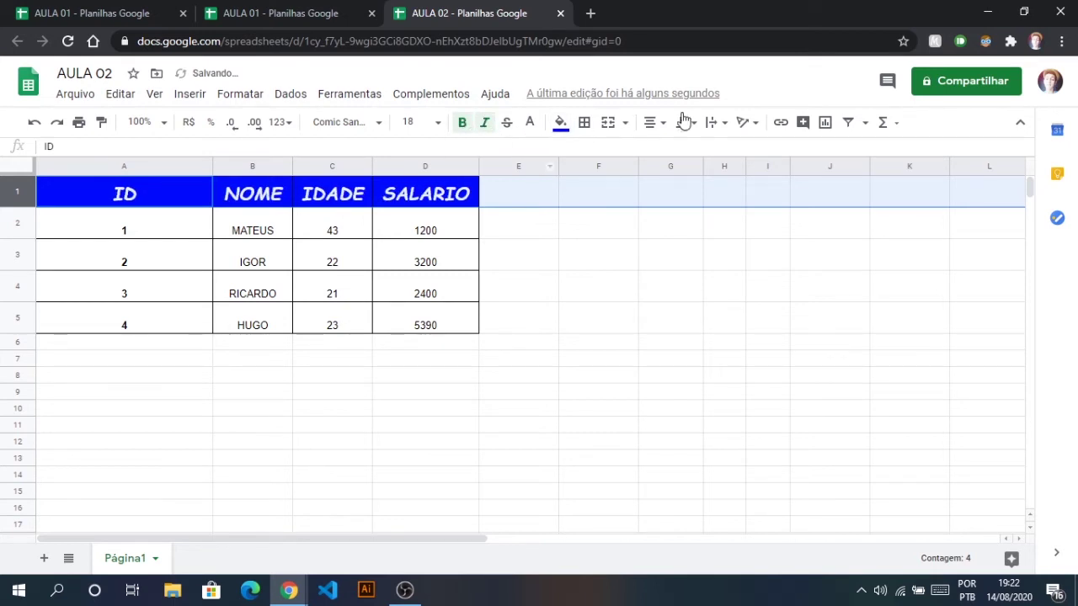
pyautogui.click(376, 123)
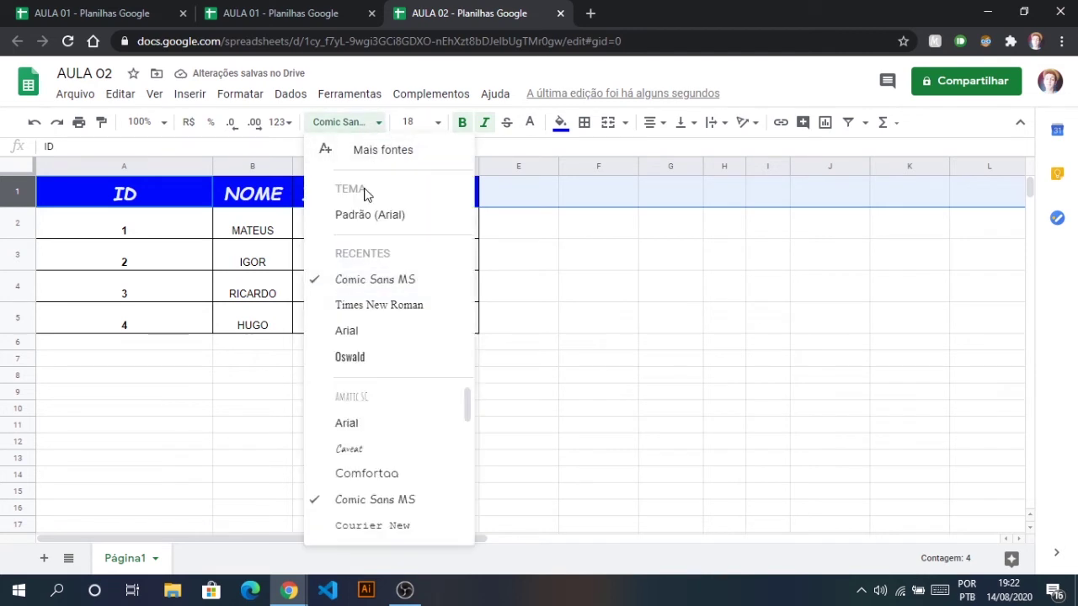
pyautogui.click(392, 306)
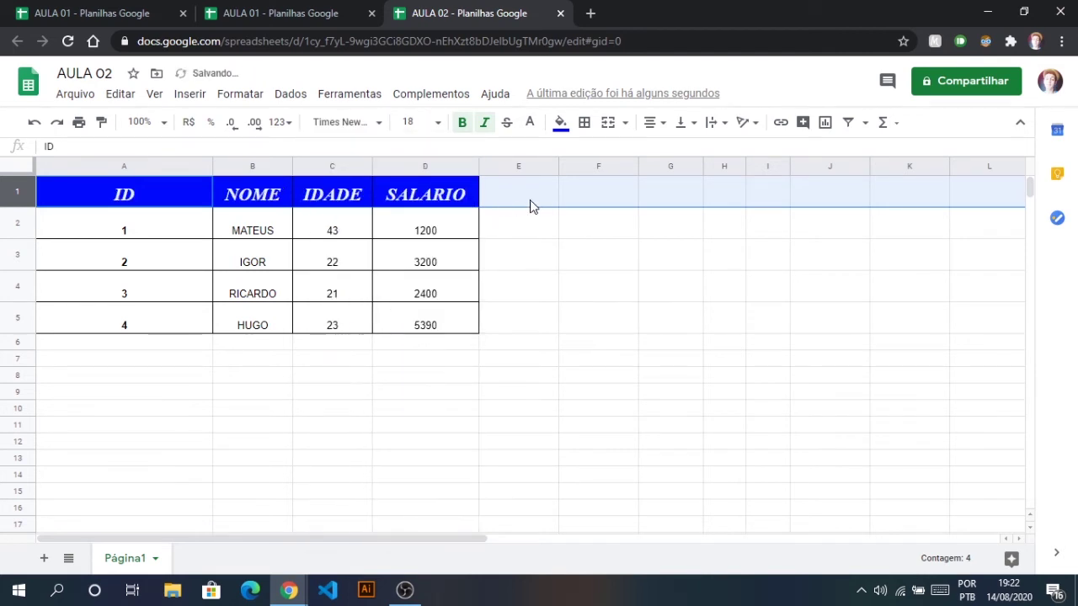
# Test the row 1 formatting by entering a sample first name in cell K1, and delete the entry.
pyautogui.click(597, 226)
pyautogui.click(731, 190)
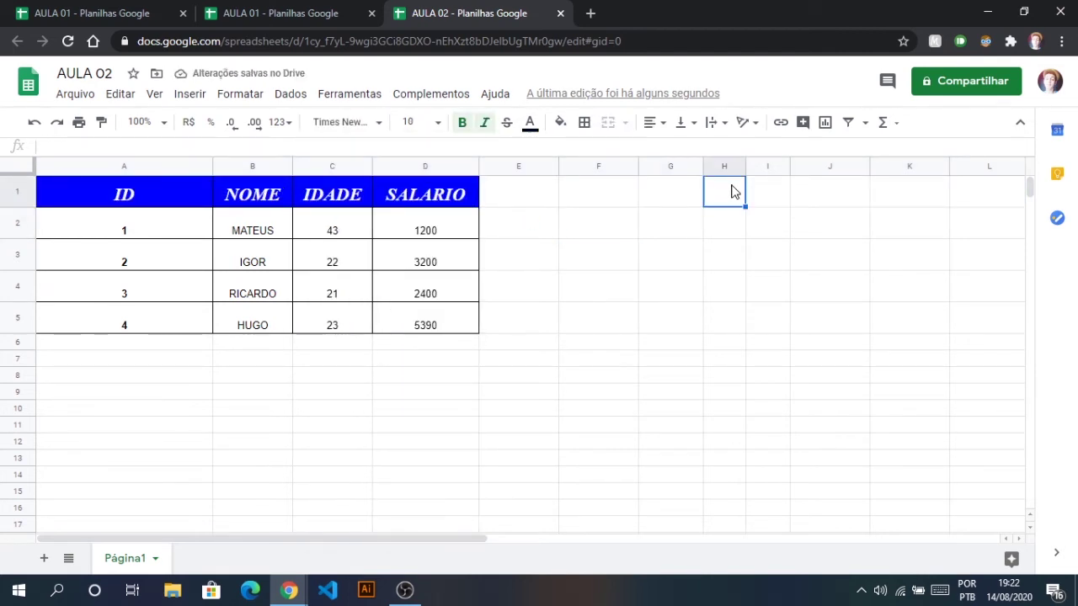
pyautogui.click(884, 201)
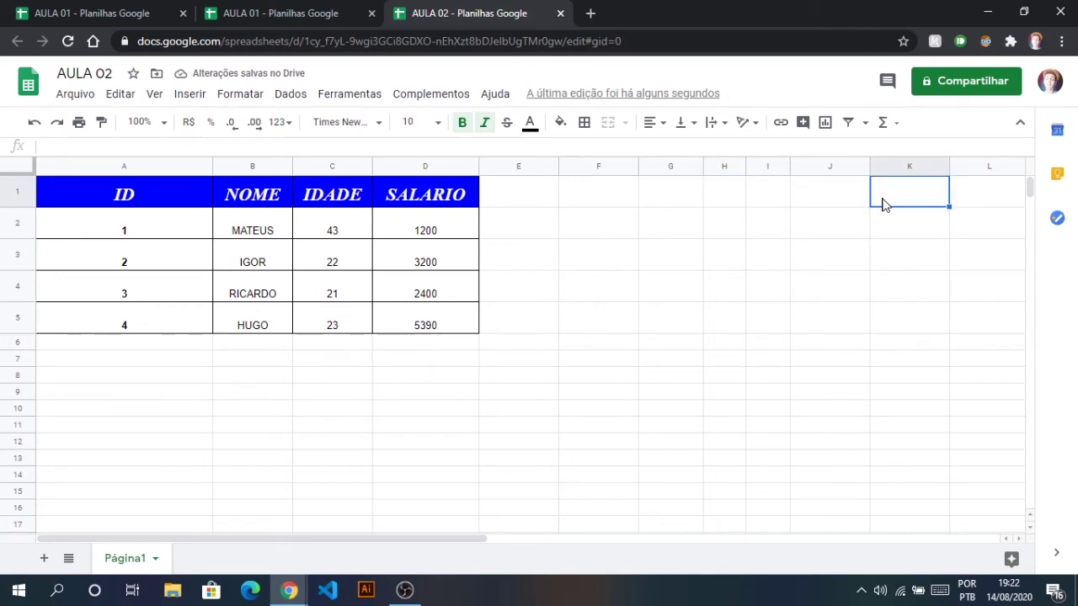
pyautogui.write('LUIS')
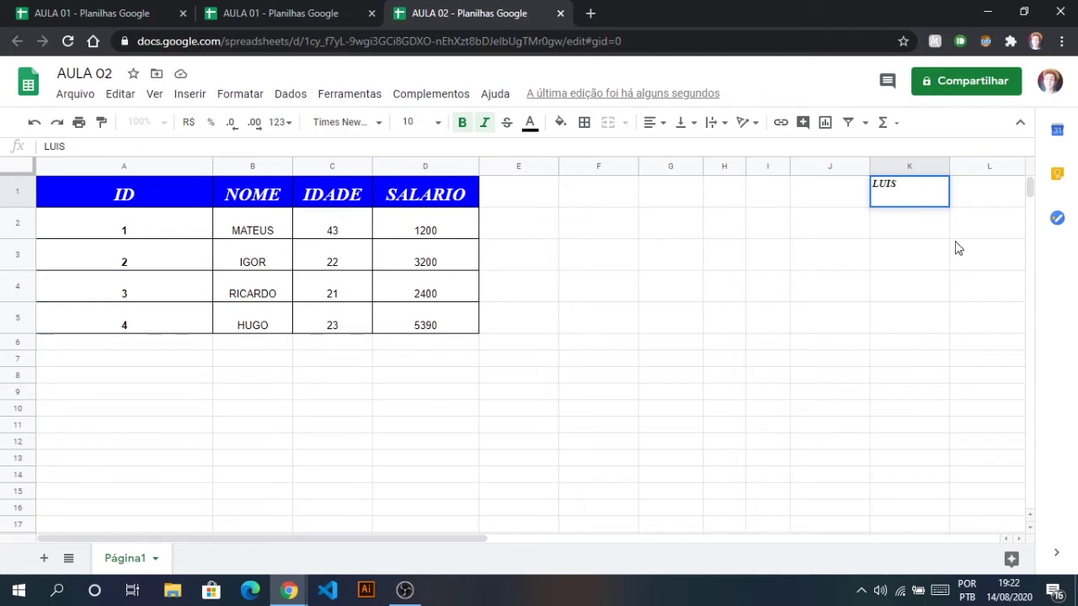
pyautogui.press('Return')
pyautogui.click(880, 197)
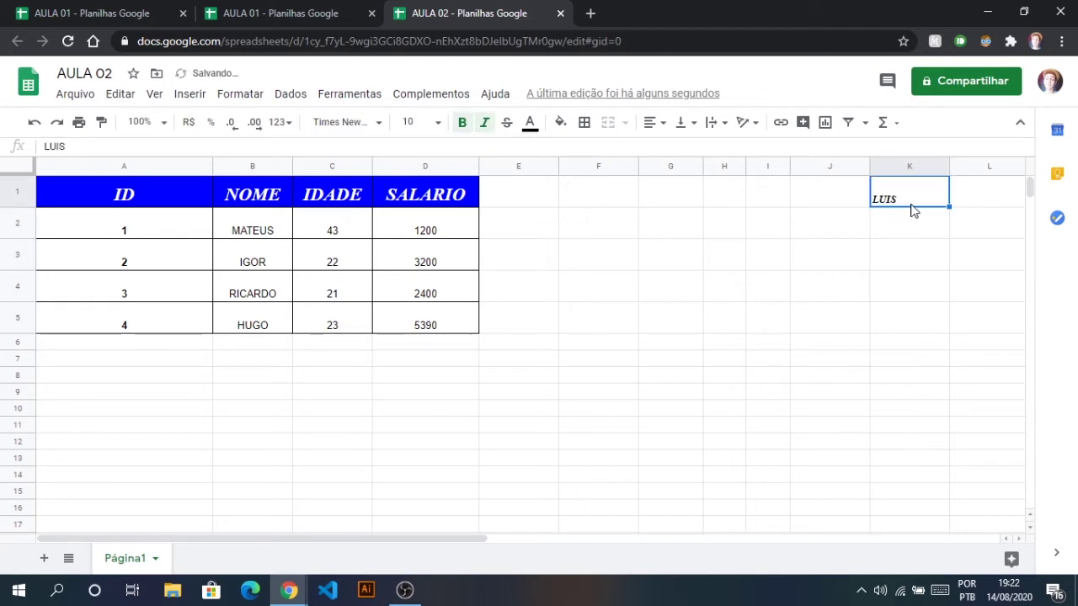
pyautogui.press('Delete')
# Set the width of columns A through D to 250 pixels.
pyautogui.click(94, 166)
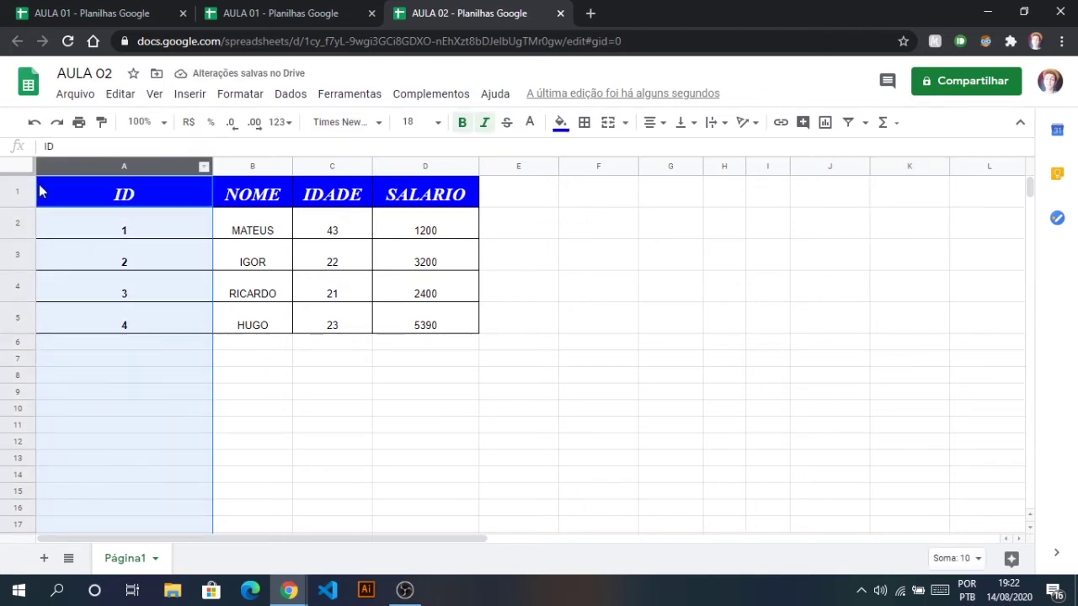
pyautogui.moveTo(18, 192); pyautogui.dragTo(17, 320)
pyautogui.click(95, 165)
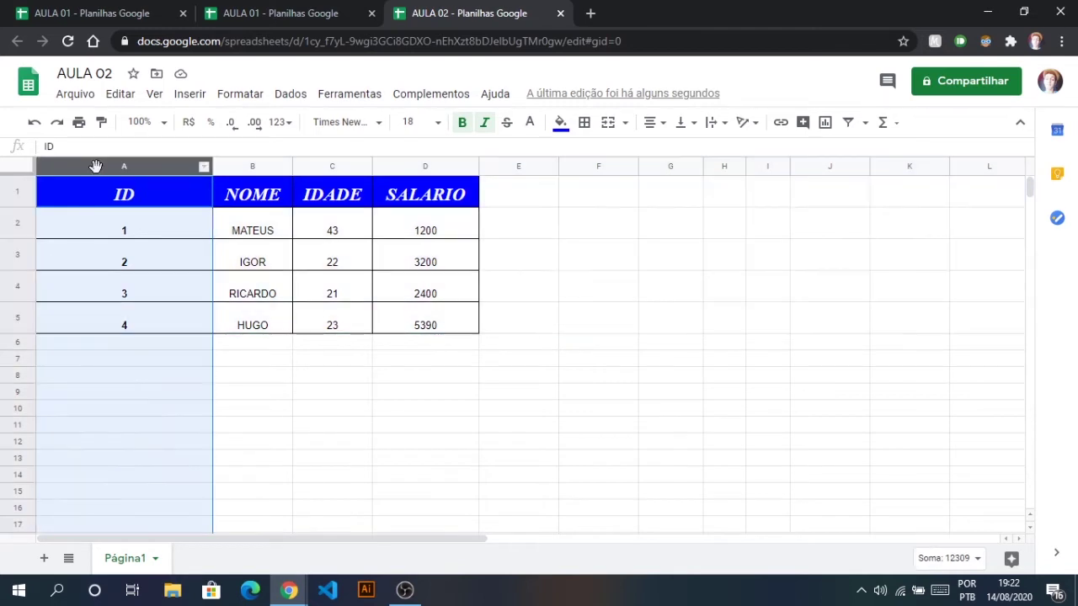
pyautogui.moveTo(95, 166); pyautogui.dragTo(140, 163)
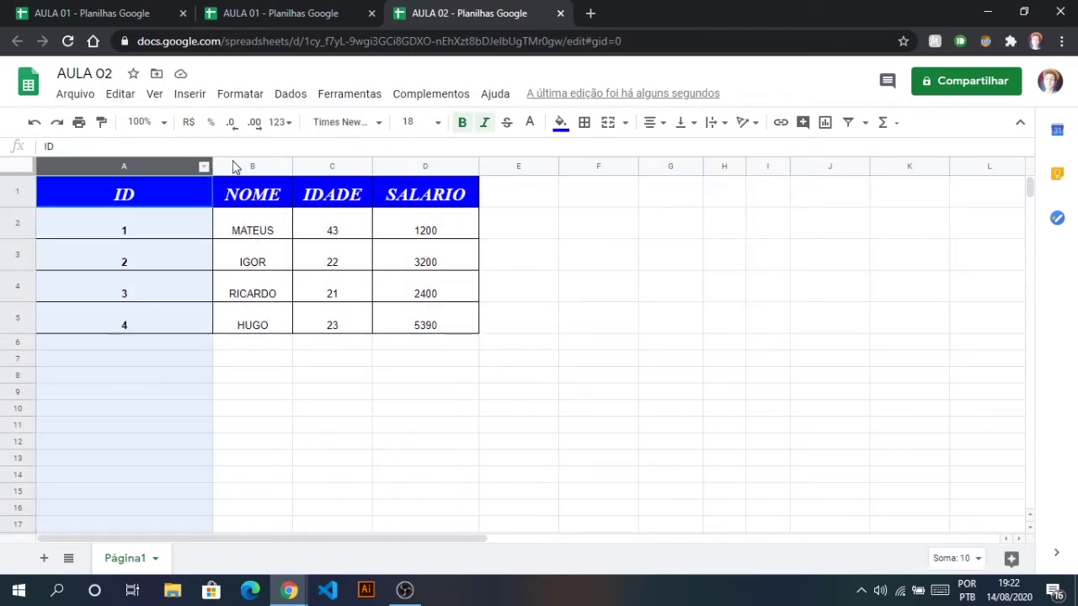
pyautogui.moveTo(235, 167); pyautogui.dragTo(435, 163)
pyautogui.rightClick(416, 165)
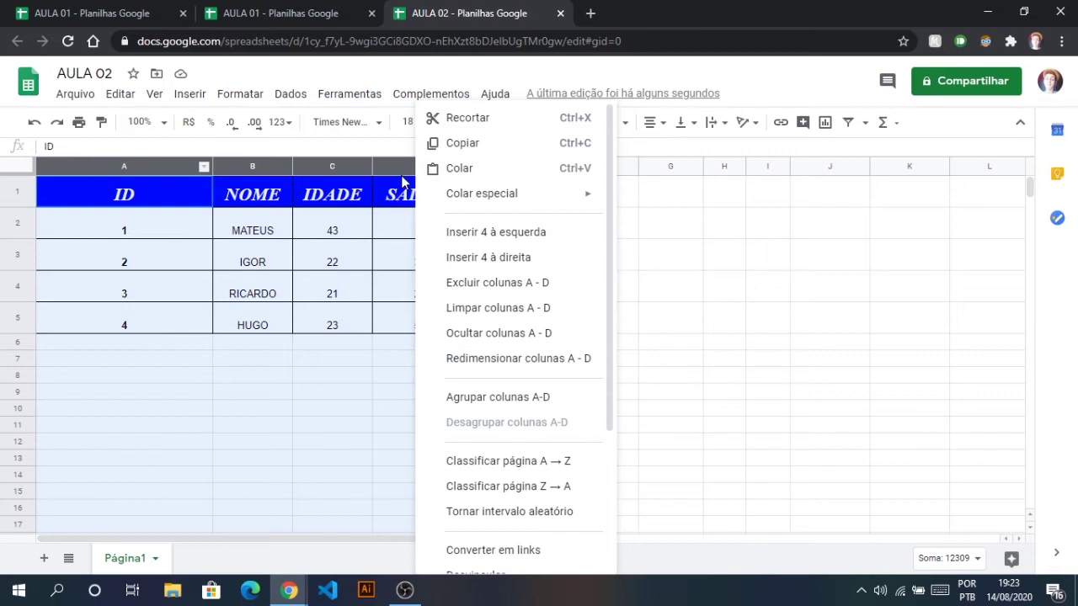
pyautogui.click(561, 362)
pyautogui.write('223')
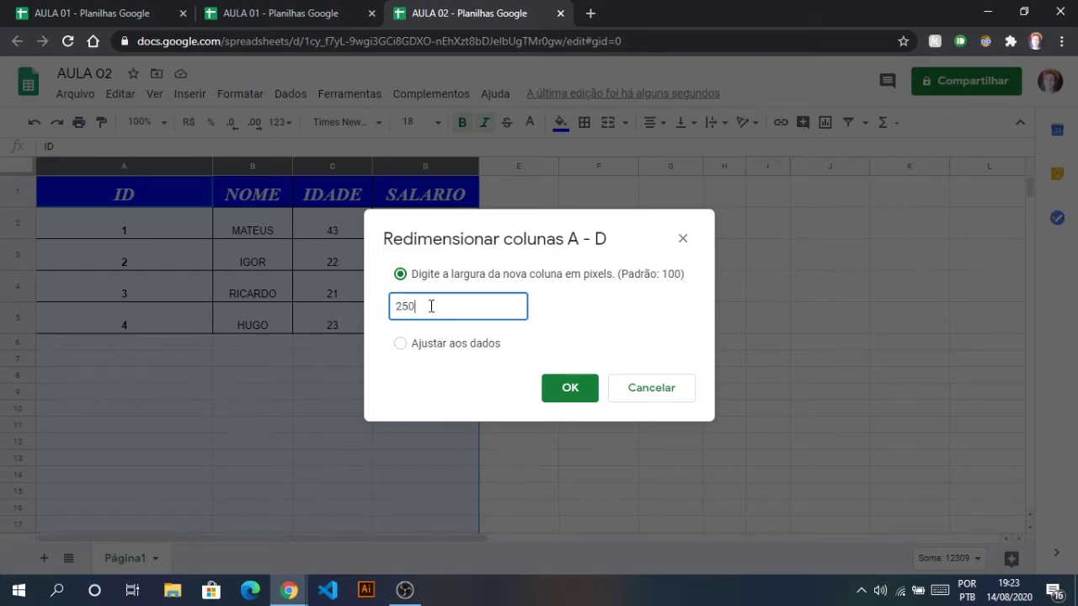
pyautogui.click(571, 394)
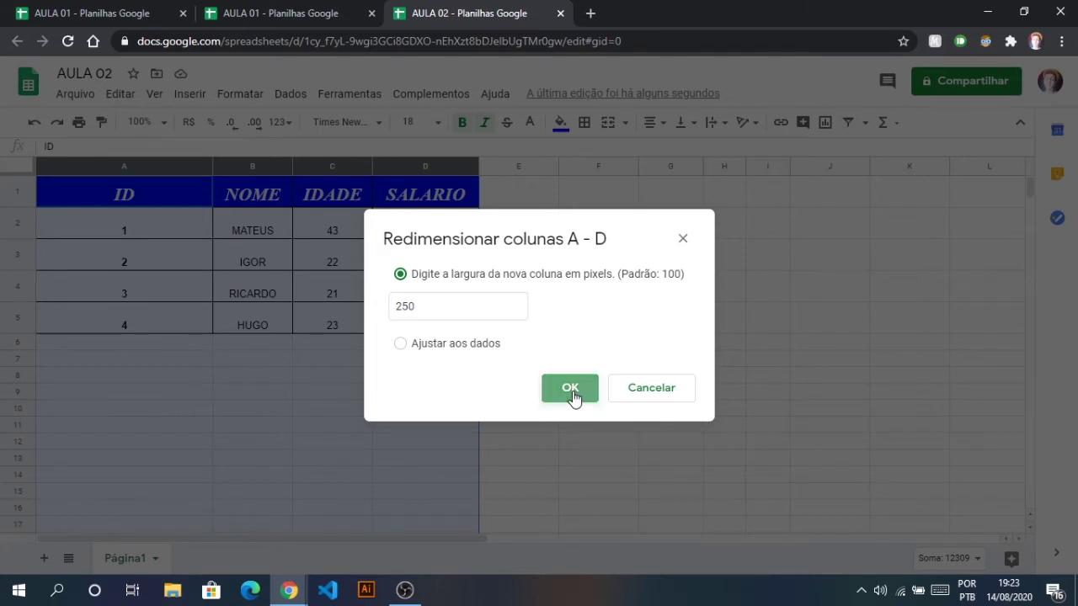
pyautogui.click(916, 327)
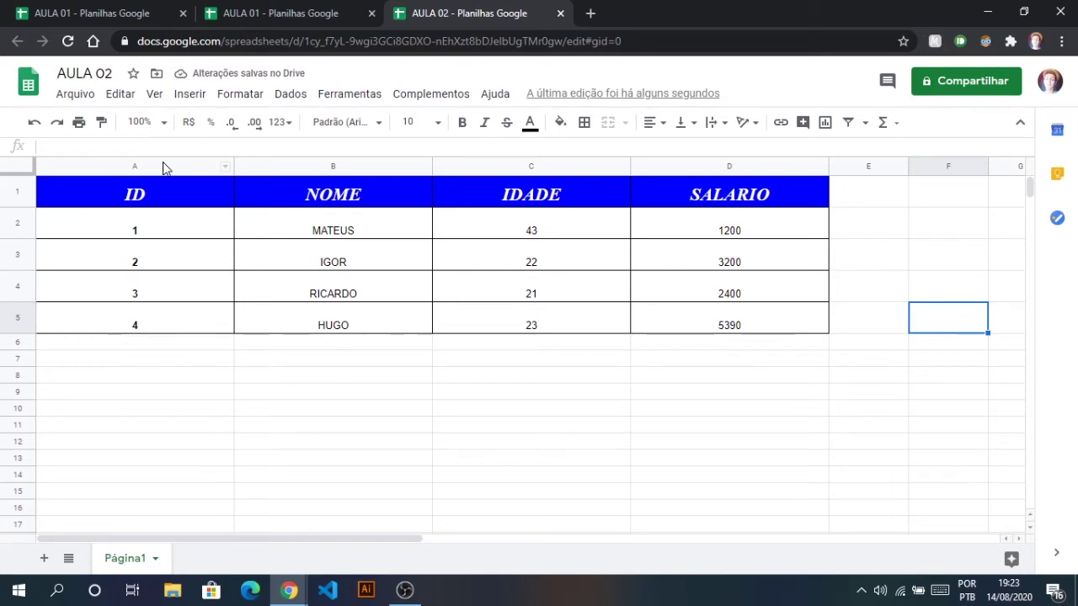
# Narrow columns A through D together to one uniform width, somewhat wider than the SALARIO heading.
pyautogui.click(162, 167)
pyautogui.moveTo(253, 170); pyautogui.dragTo(803, 169)
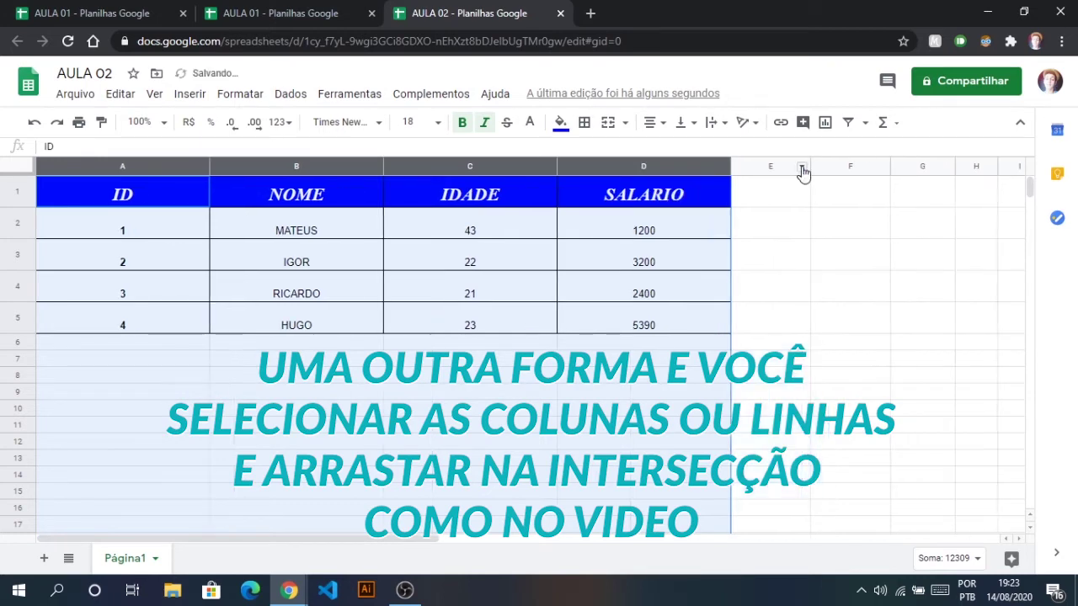
pyautogui.moveTo(731, 168); pyautogui.dragTo(691, 172)
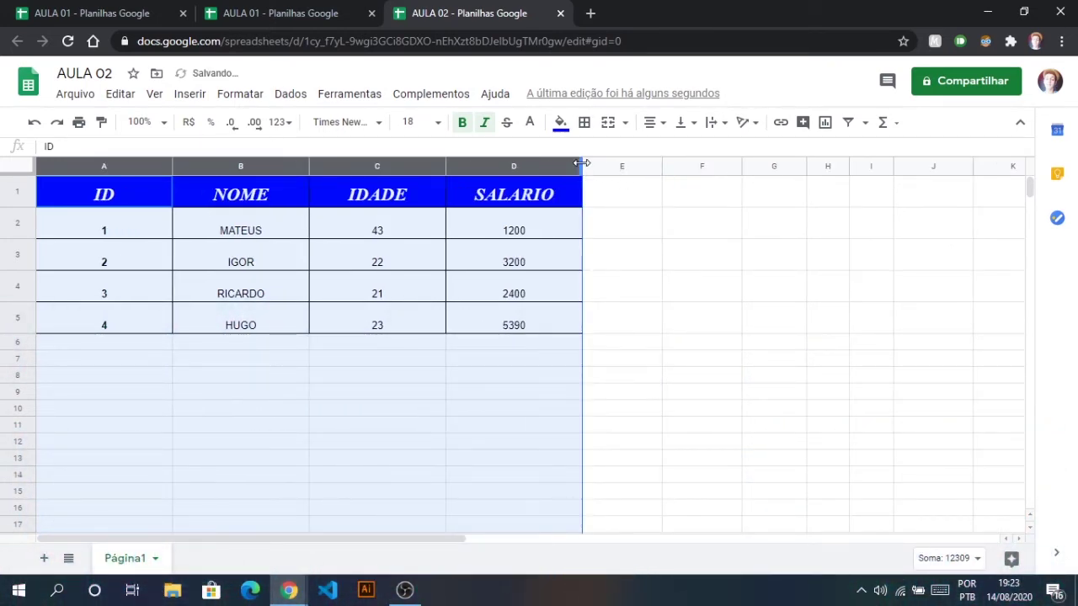
pyautogui.moveTo(584, 163); pyautogui.dragTo(562, 166)
pyautogui.click(546, 223)
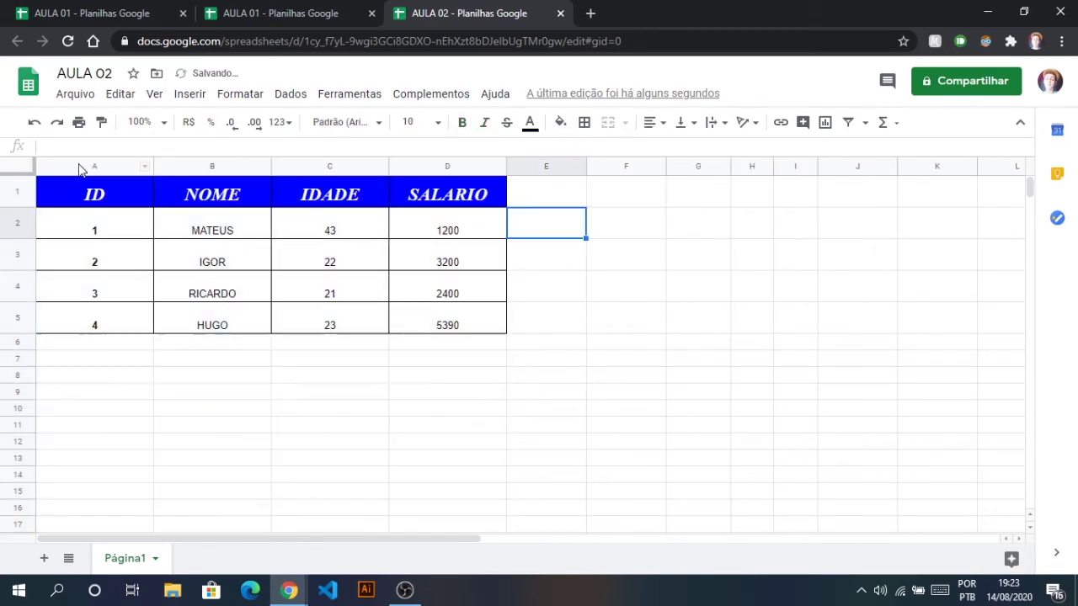
# Select every cell in the sheet.
pyautogui.click(84, 166)
pyautogui.click(698, 341)
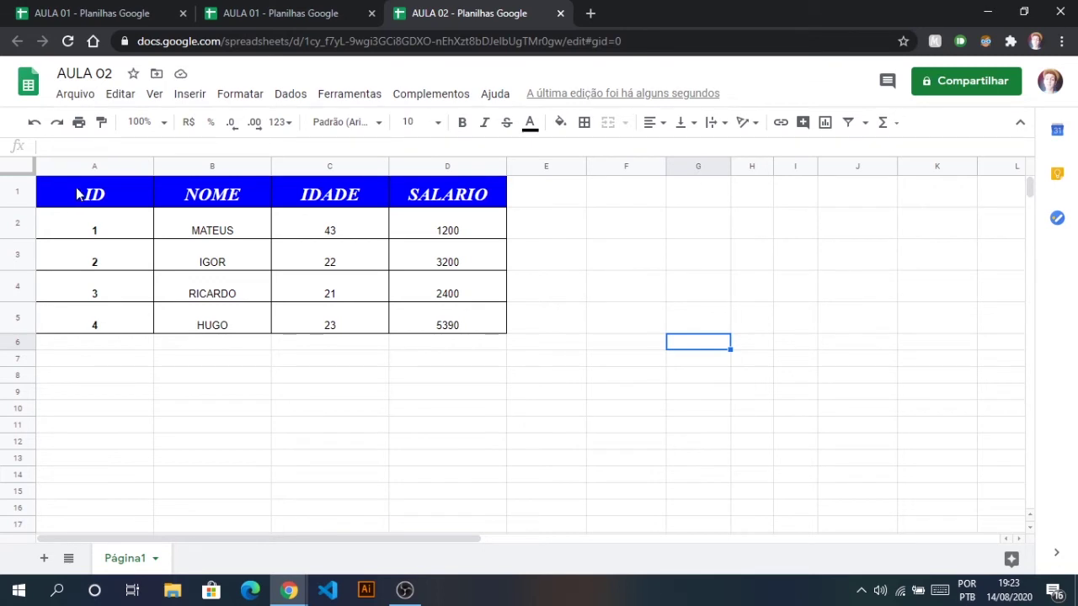
pyautogui.moveTo(76, 194); pyautogui.dragTo(1015, 522)
pyautogui.click(46, 166)
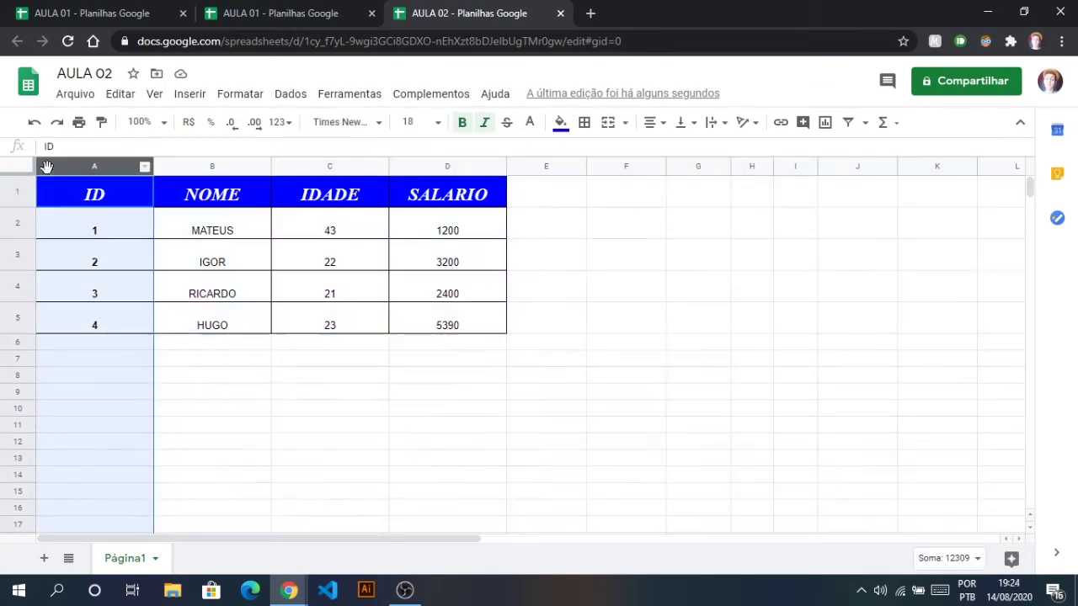
pyautogui.click(19, 172)
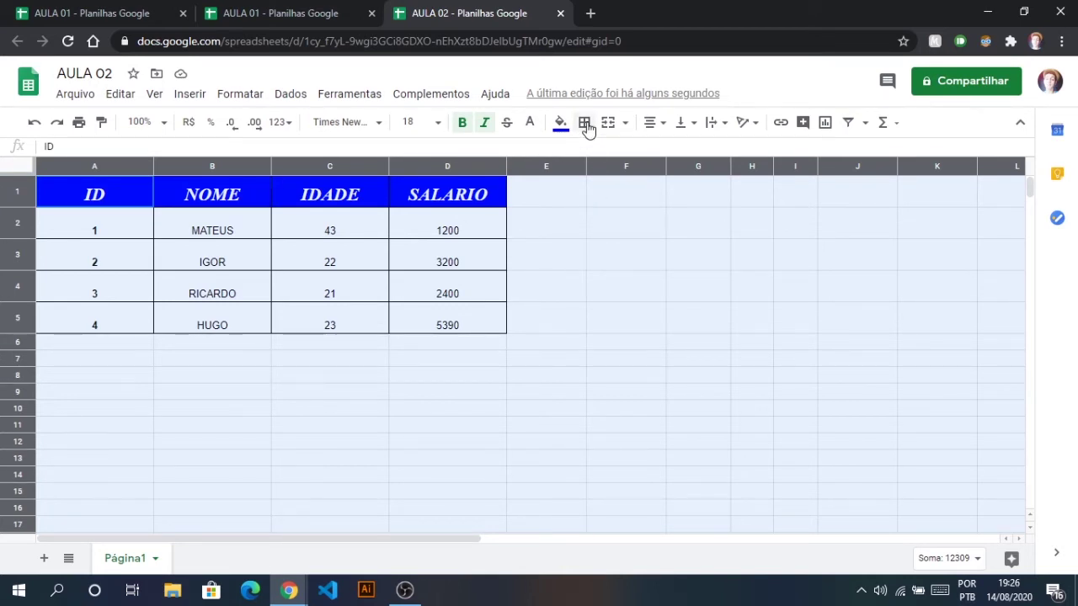
# Try applying all borders to every cell in the sheet and undo the borders.
pyautogui.click(584, 122)
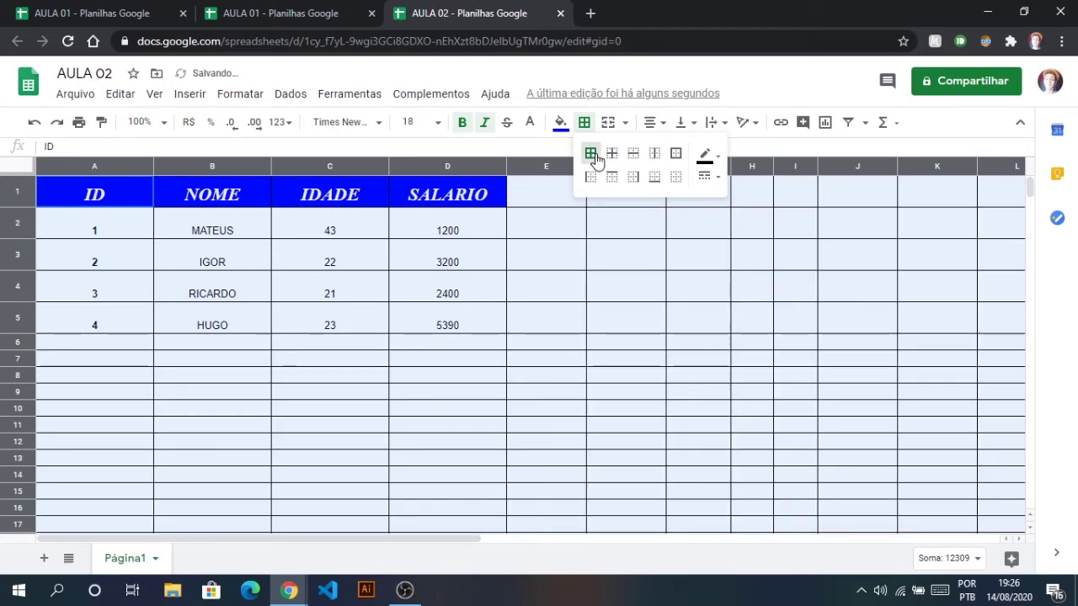
pyautogui.click(591, 154)
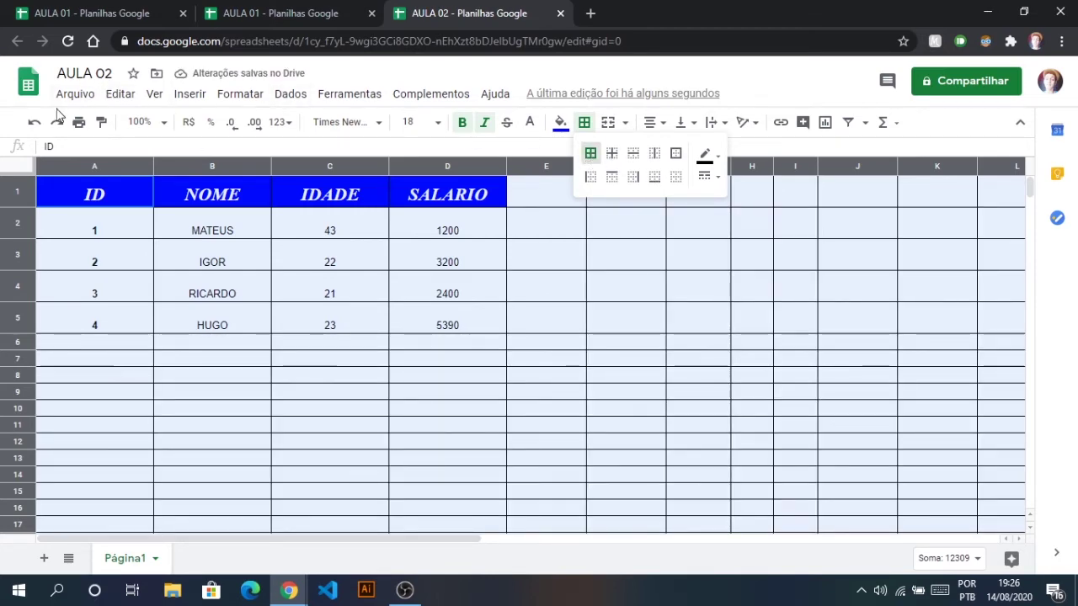
pyautogui.click(35, 124)
pyautogui.click(35, 124)
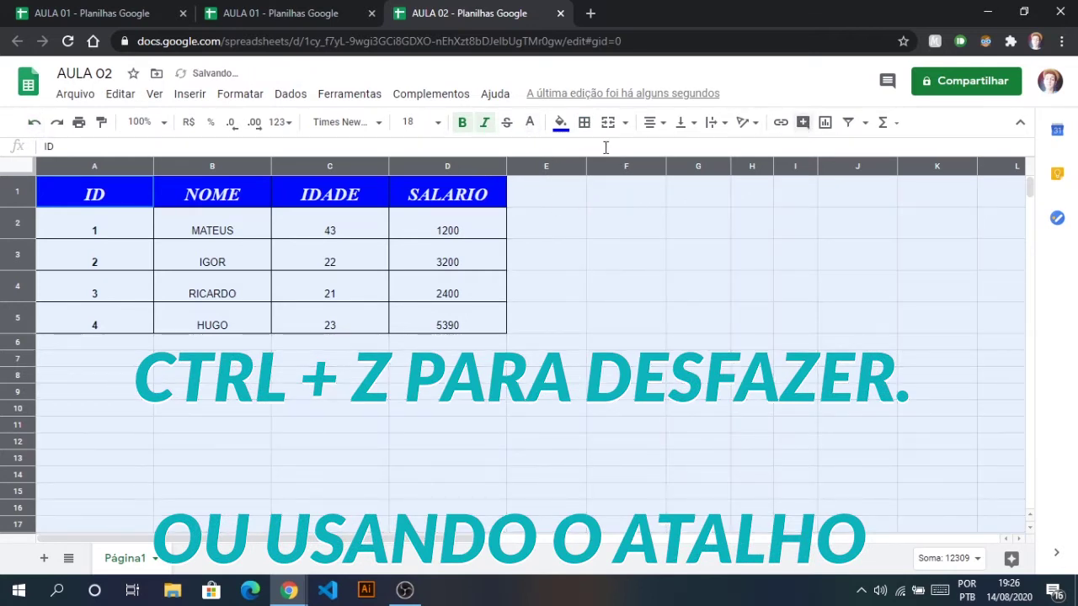
# Set the vertical alignment of all cells in the sheet to middle (Meio) and check the SALARIO column.
pyautogui.click(684, 123)
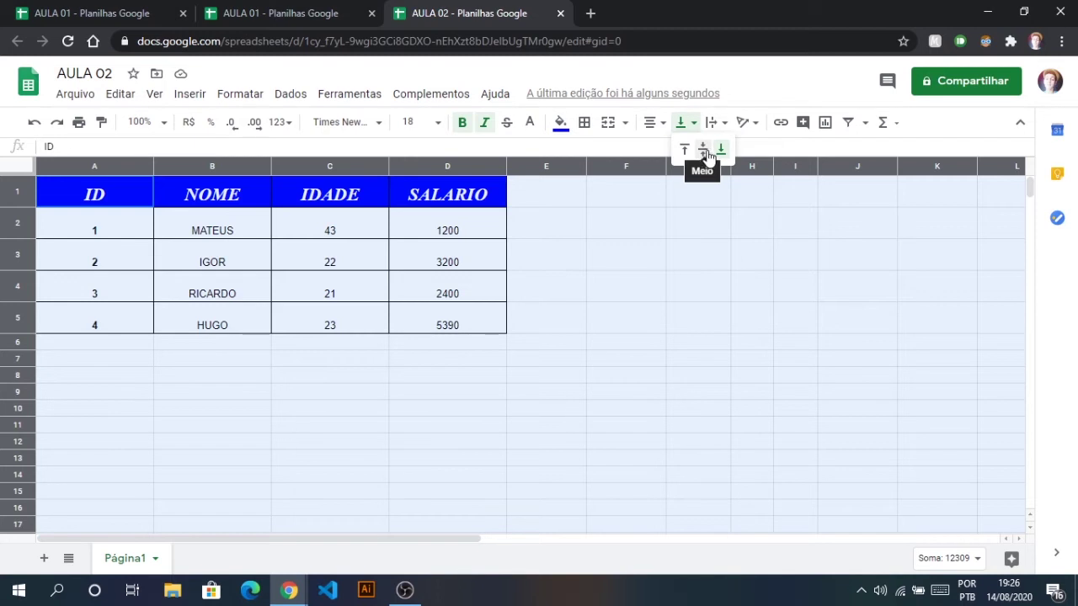
pyautogui.click(703, 150)
pyautogui.click(649, 329)
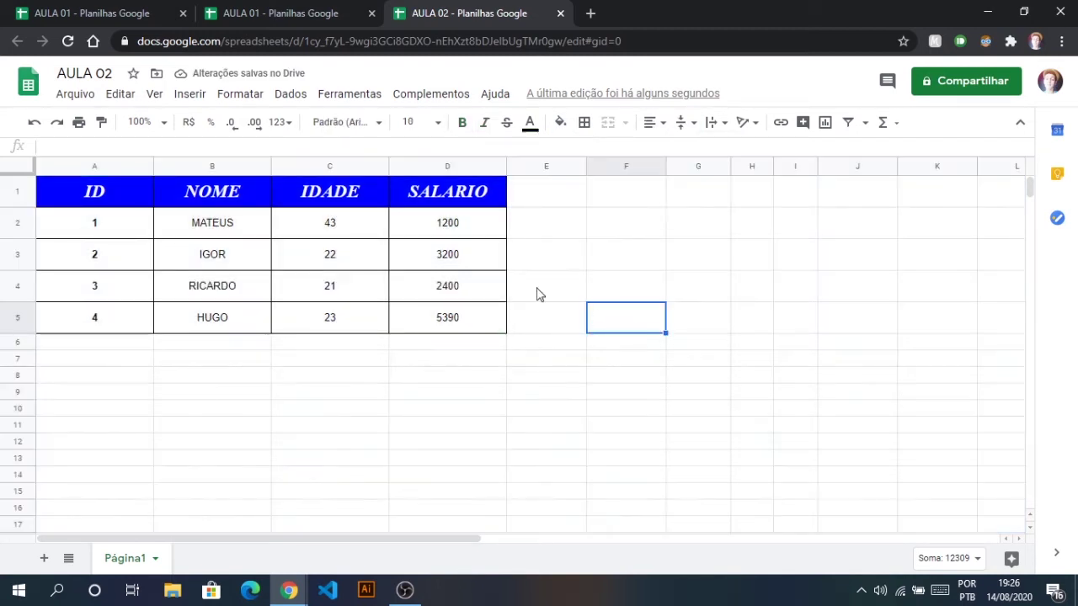
pyautogui.click(467, 197)
pyautogui.click(451, 229)
pyautogui.click(456, 255)
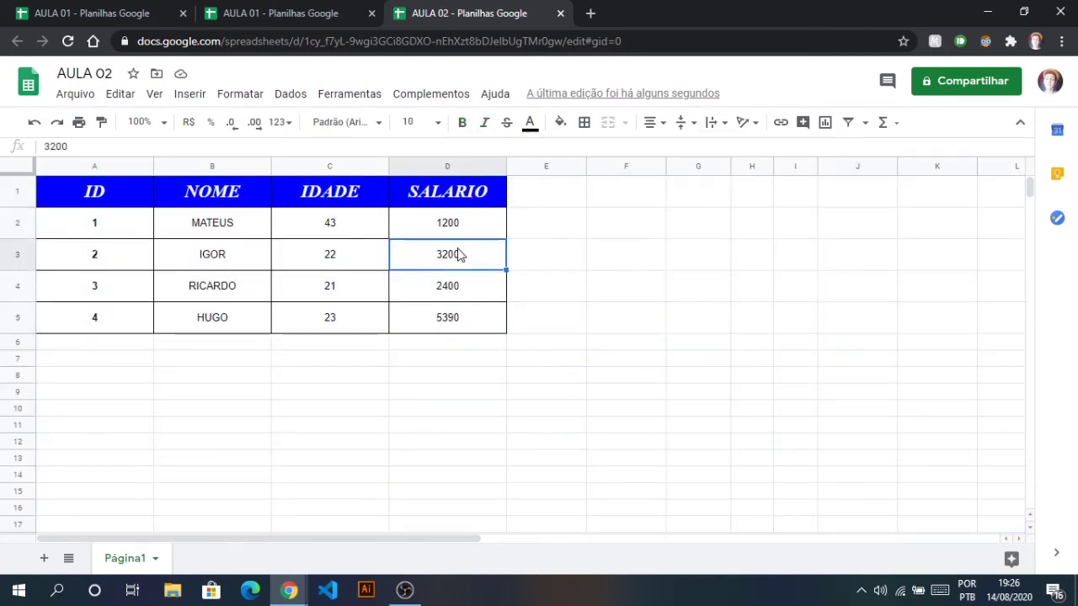
# Test the middle alignment with the text IJIDSVDS in G10 and a row 10 about four times taller, and remove the text.
pyautogui.click(713, 416)
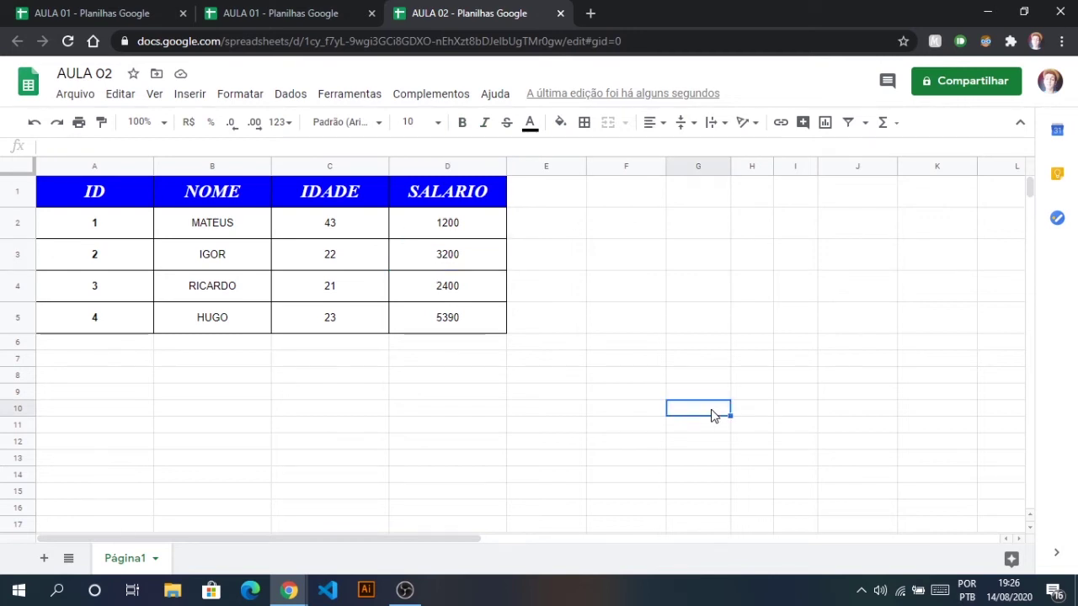
pyautogui.write('IJIDSVDS')
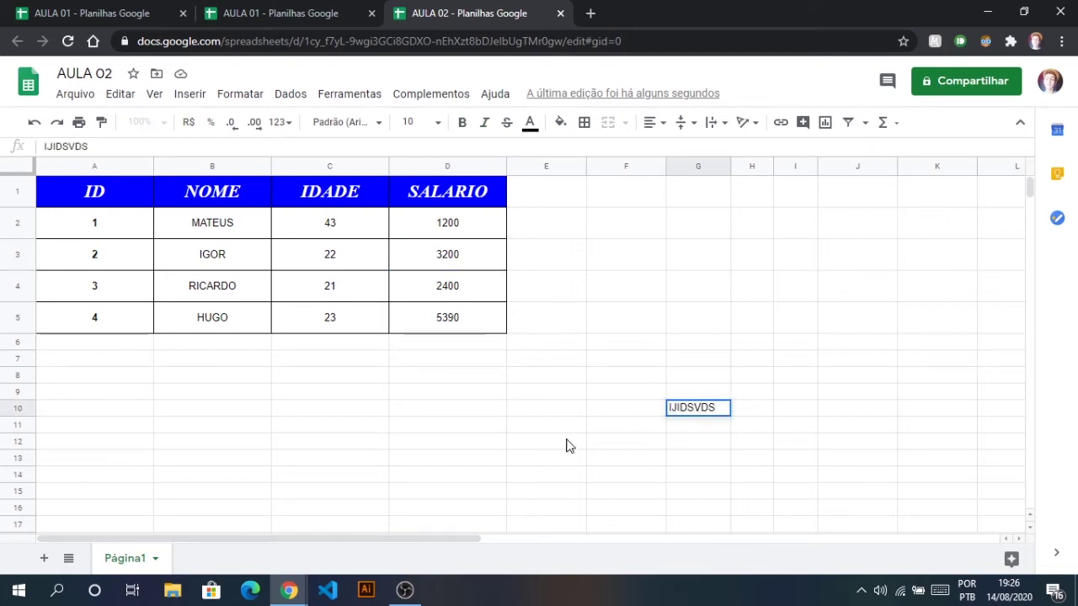
pyautogui.click(566, 446)
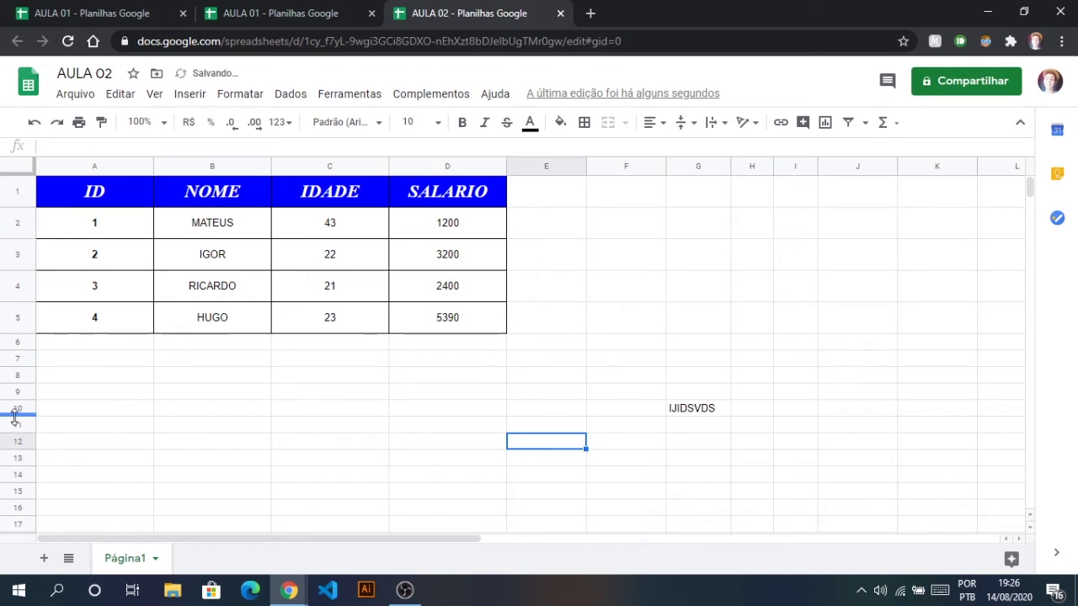
pyautogui.moveTo(15, 465); pyautogui.dragTo(15, 462)
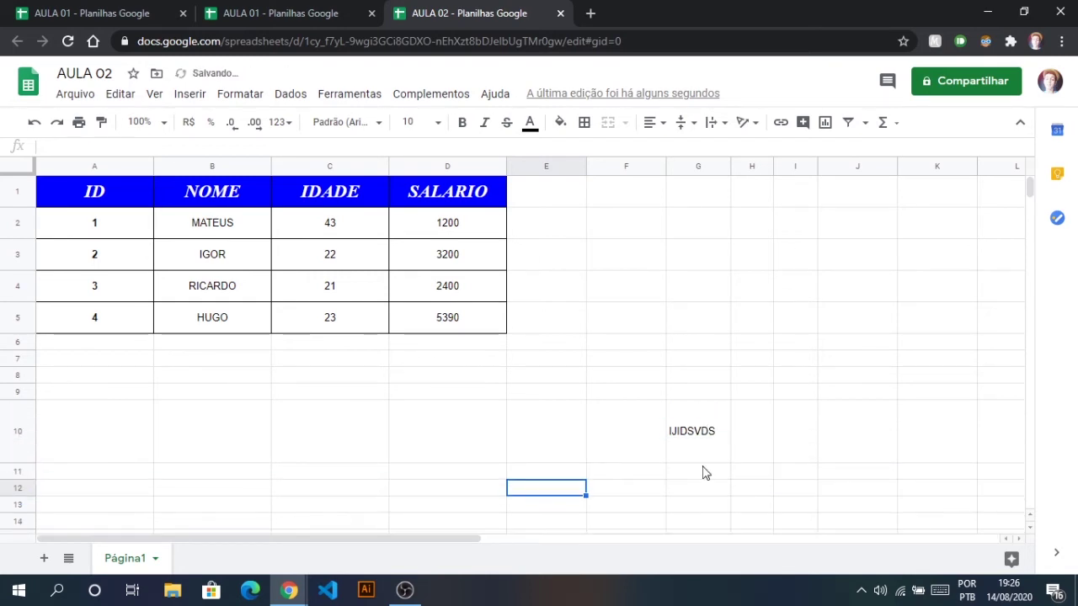
pyautogui.click(680, 432)
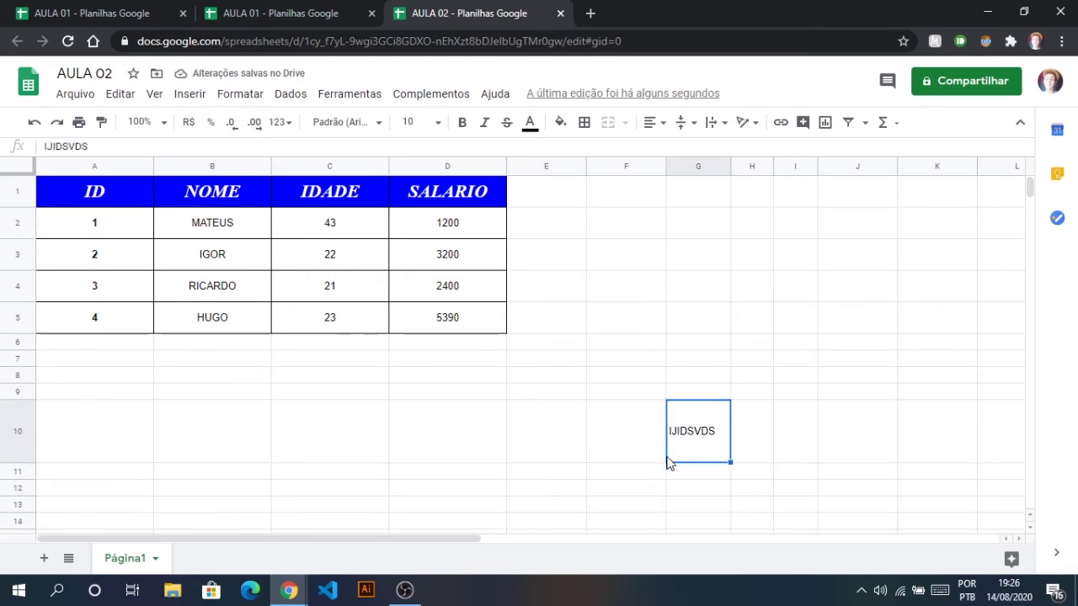
pyautogui.hotkey('ctrl', 'z')
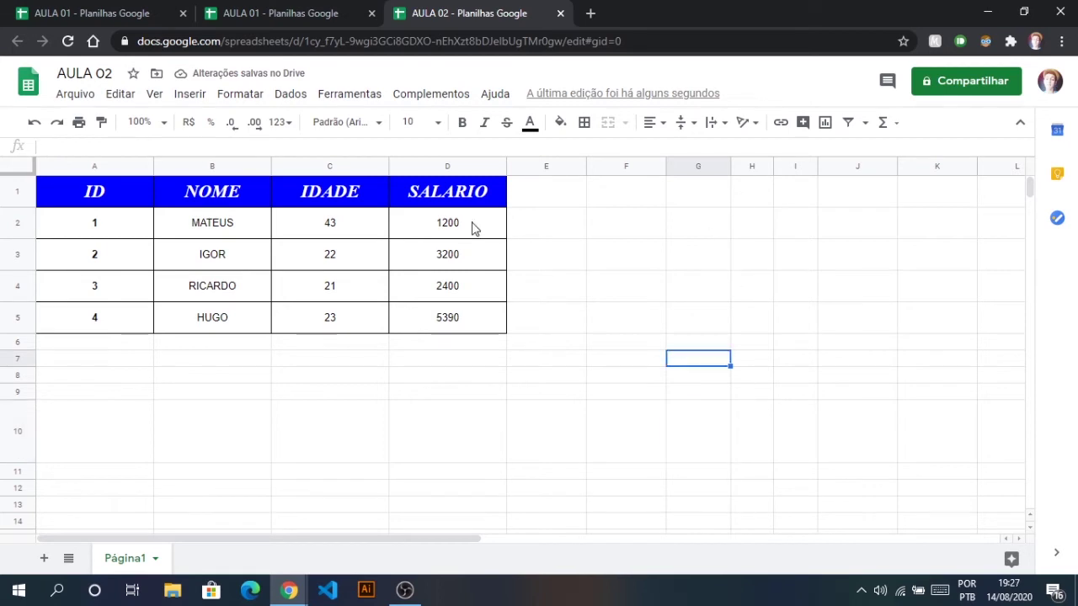
# Format the SALARIO values in D2 to D5 as currency (R$).
pyautogui.moveTo(486, 227); pyautogui.dragTo(482, 326)
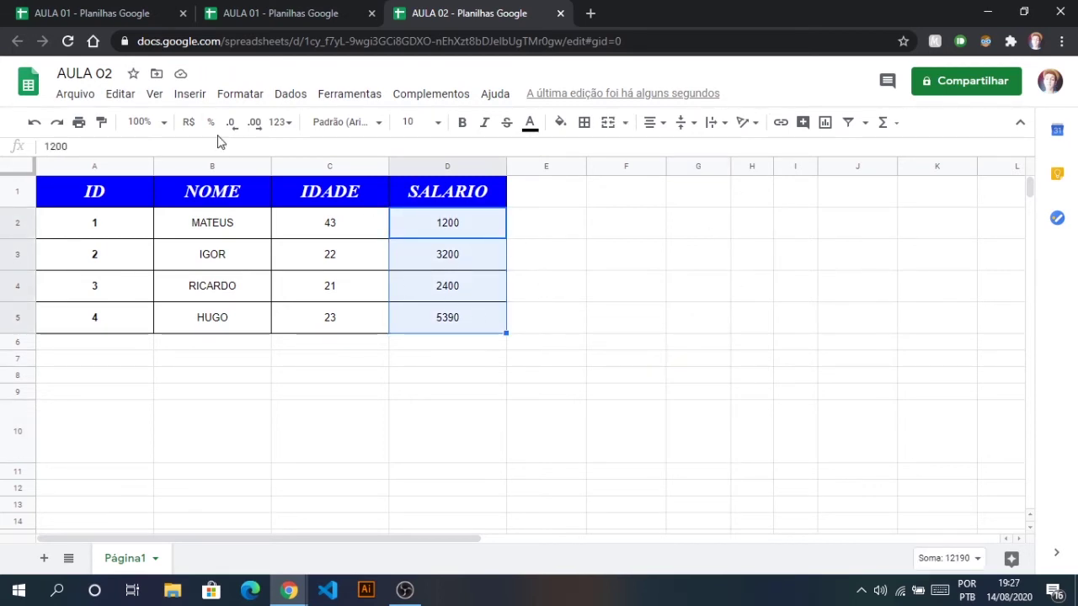
pyautogui.click(192, 124)
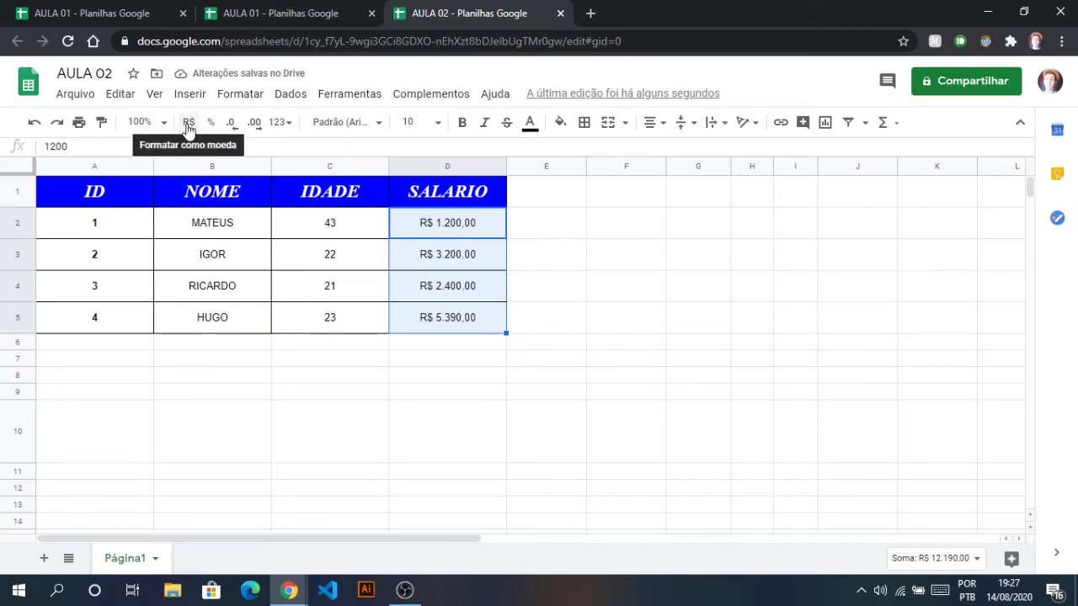
pyautogui.click(465, 347)
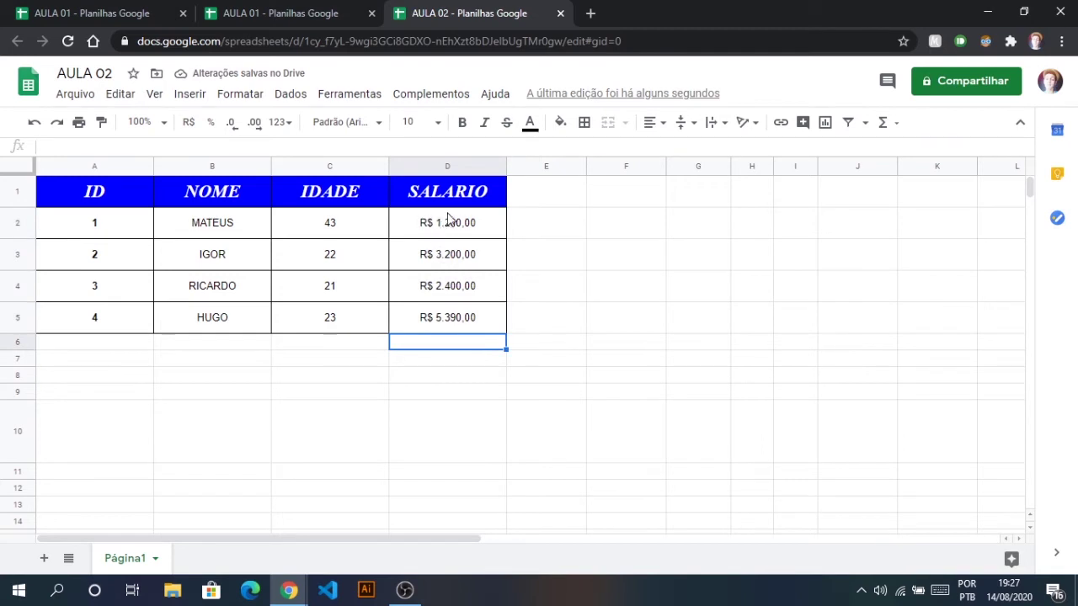
# Examine how each SALARIO value in D2 to D5 appears in its cell and in the formula bar.
pyautogui.click(482, 233)
pyautogui.click(551, 281)
pyautogui.click(491, 237)
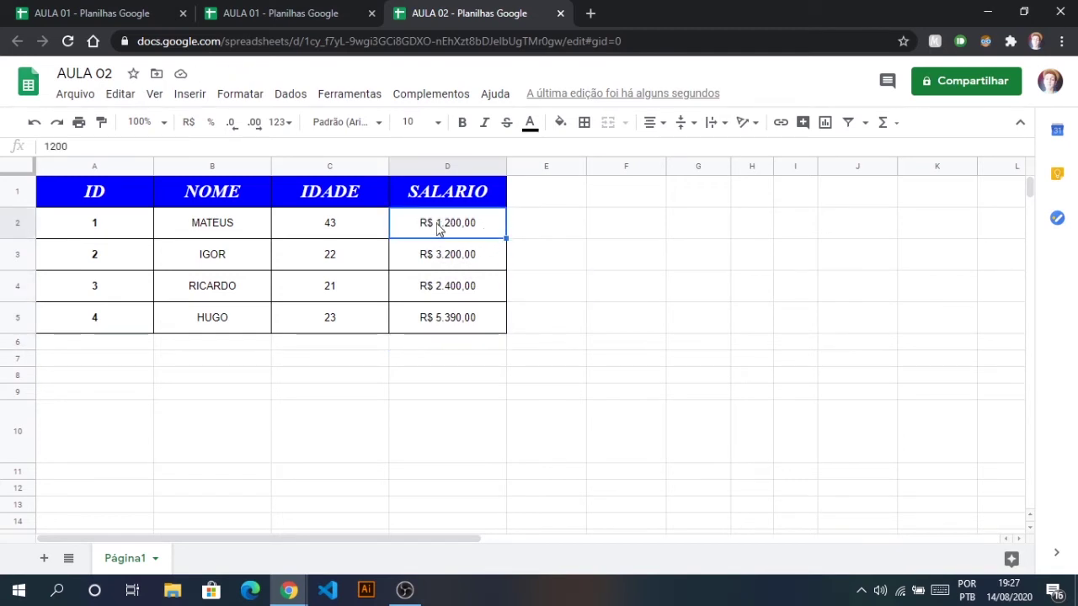
pyautogui.click(459, 294)
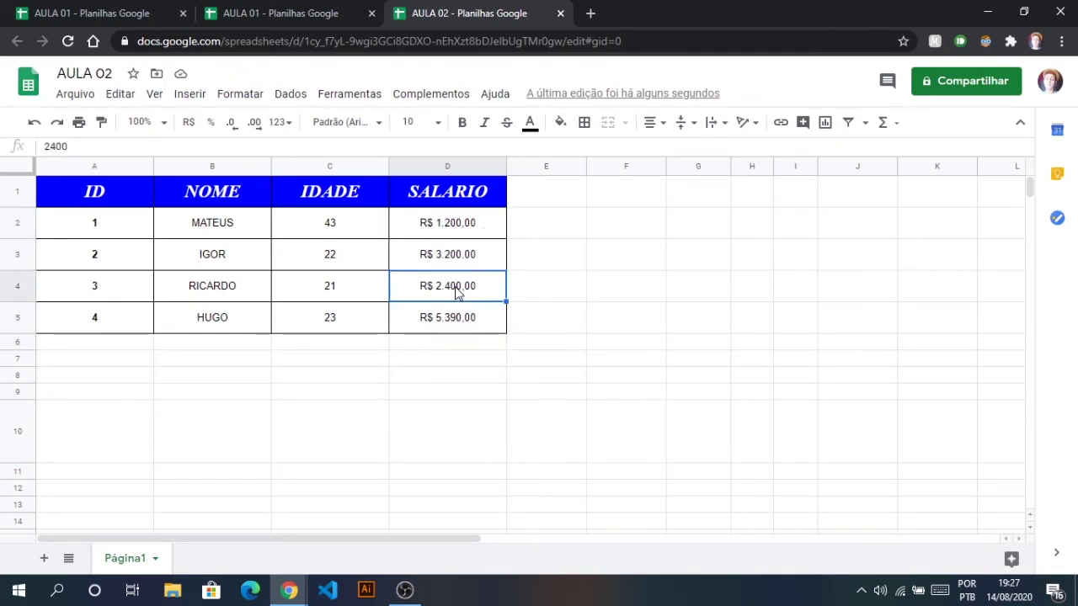
pyautogui.click(461, 266)
pyautogui.click(456, 317)
pyautogui.click(446, 236)
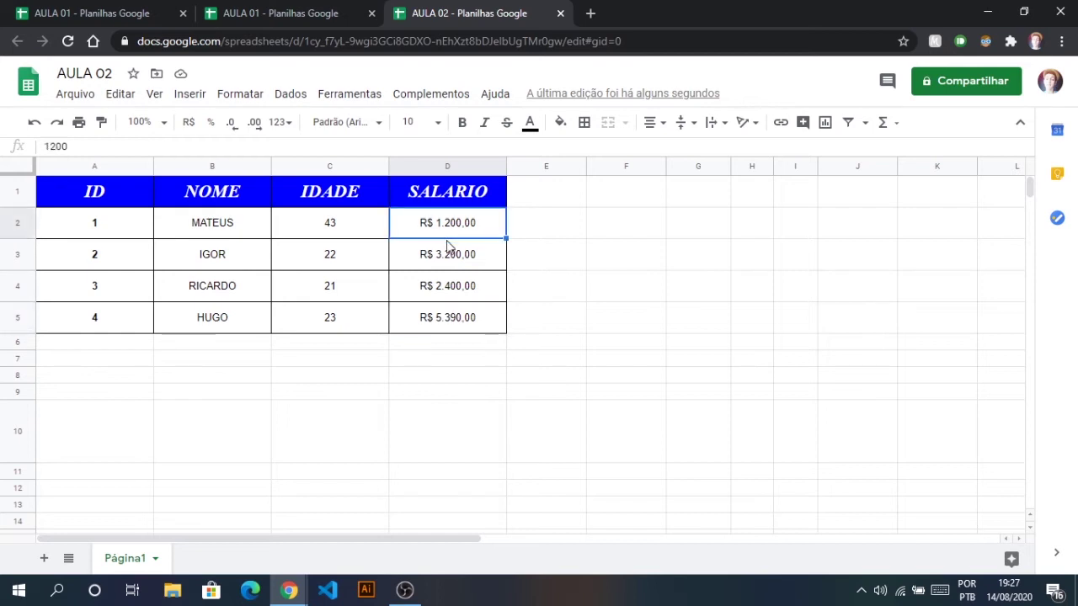
pyautogui.keyDown('shift'); pyautogui.click(447, 254); pyautogui.keyUp('shift')
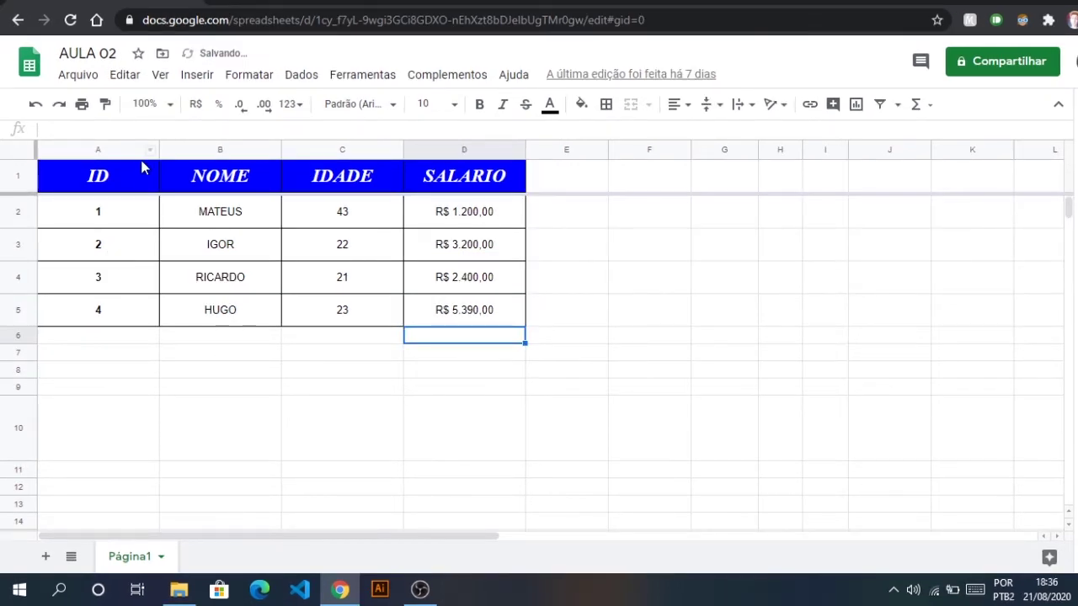
pyautogui.click(124, 78)
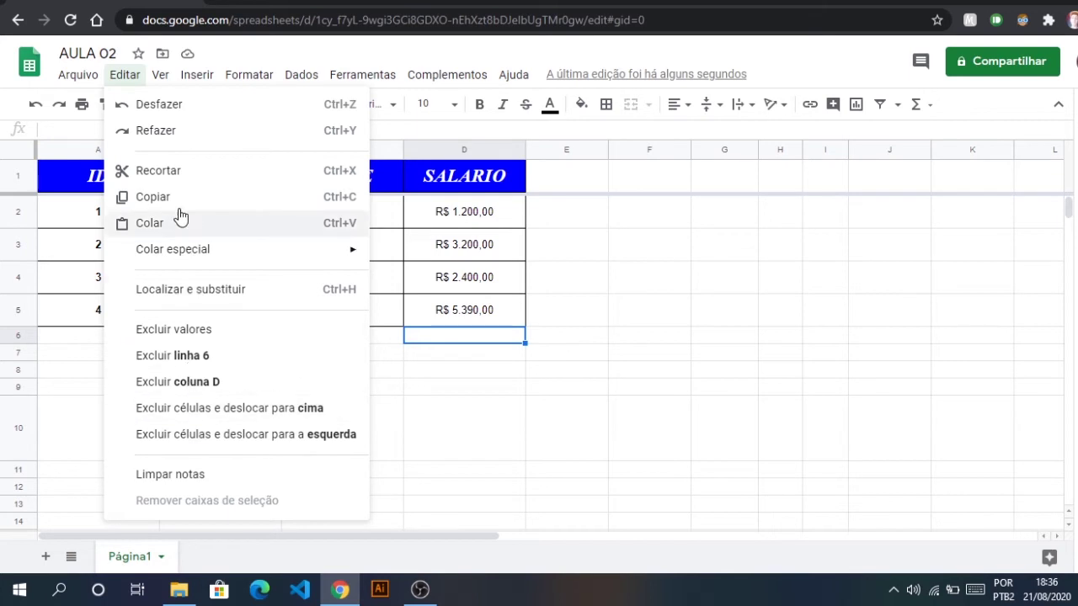
pyautogui.rightClick(660, 257)
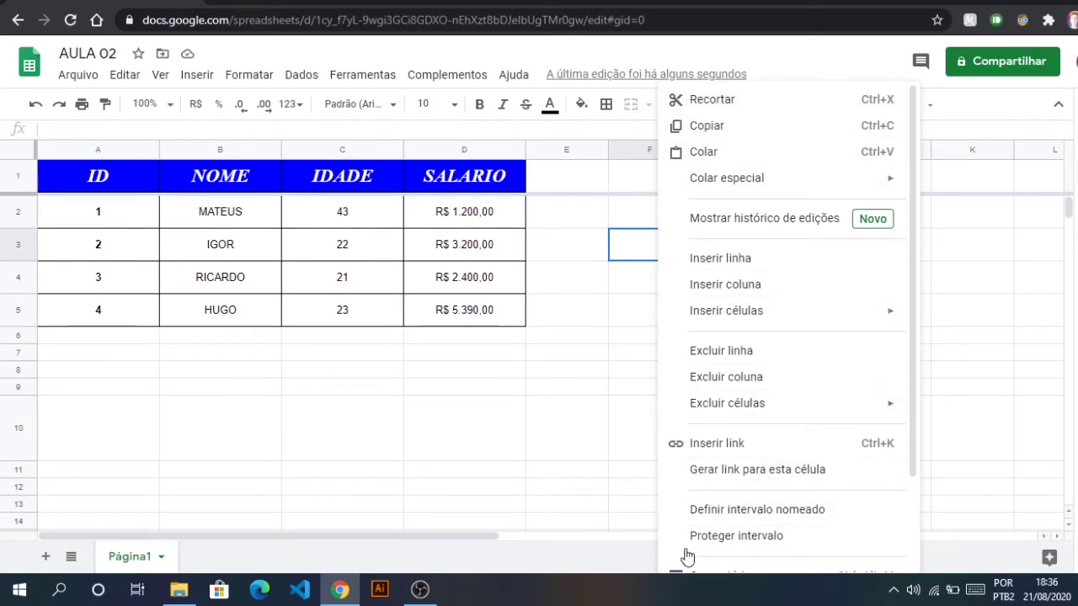
pyautogui.rightClick(671, 273)
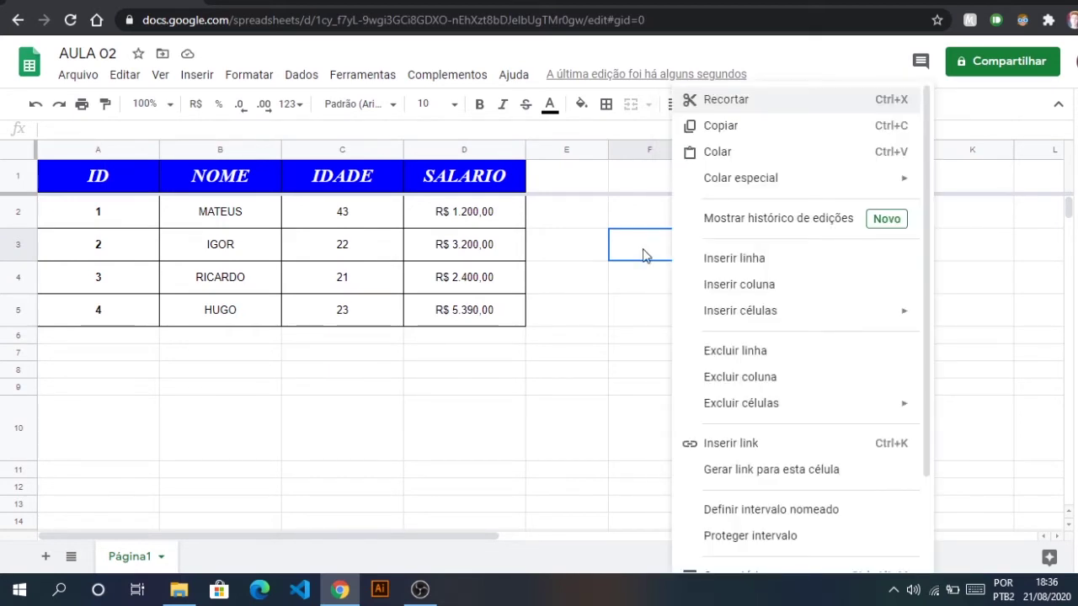
# Try the full-screen view (Tela inteira) of the sheet and restore the hidden controls.
pyautogui.click(160, 74)
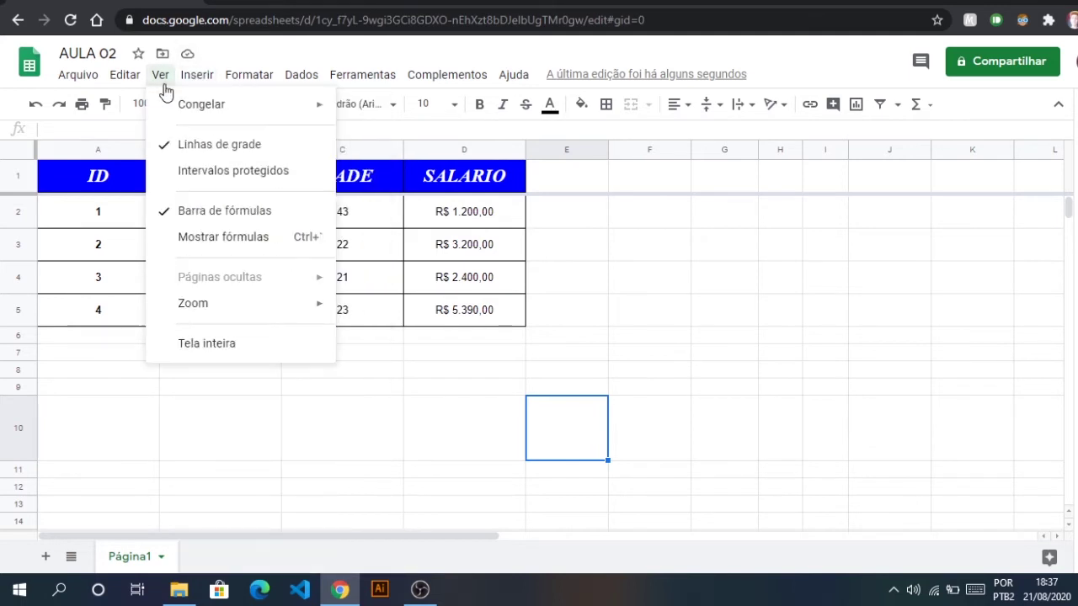
pyautogui.click(232, 345)
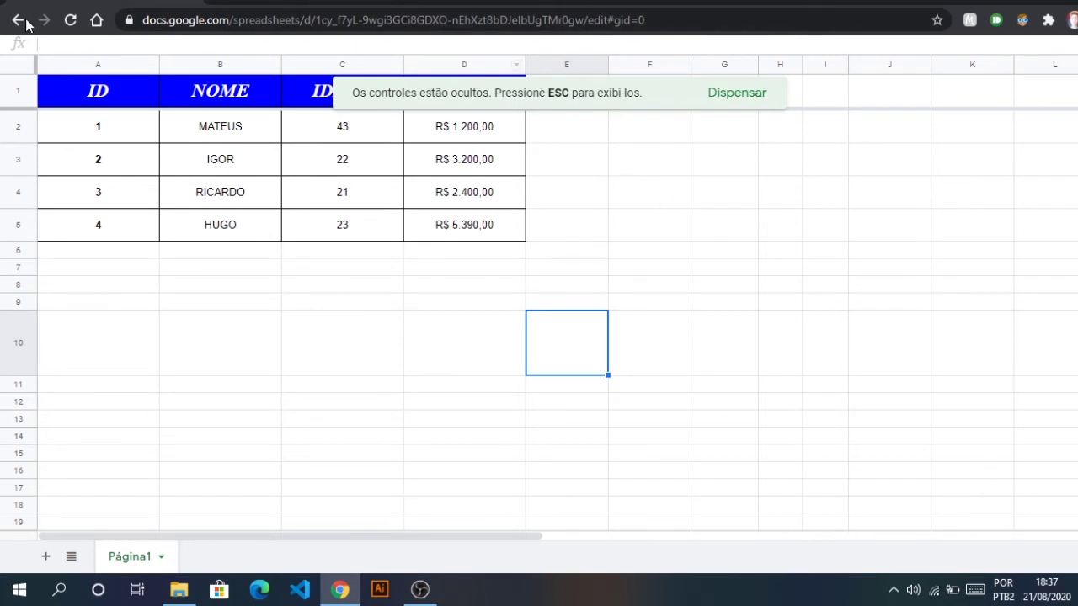
pyautogui.press('Escape')
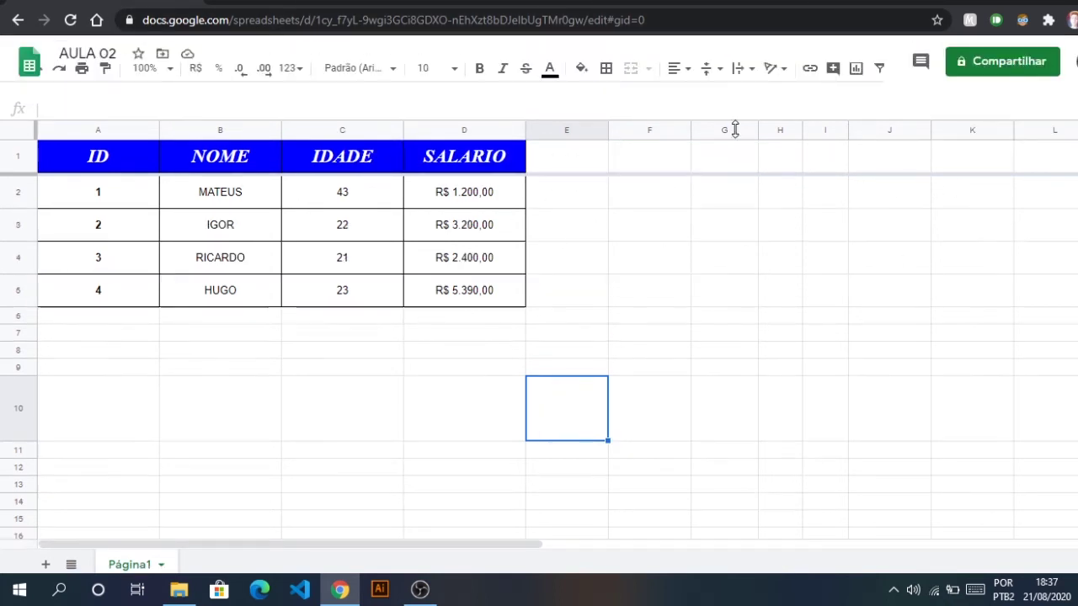
# Try a zoom of 150% on the sheet and set the zoom back to 100%.
pyautogui.click(168, 81)
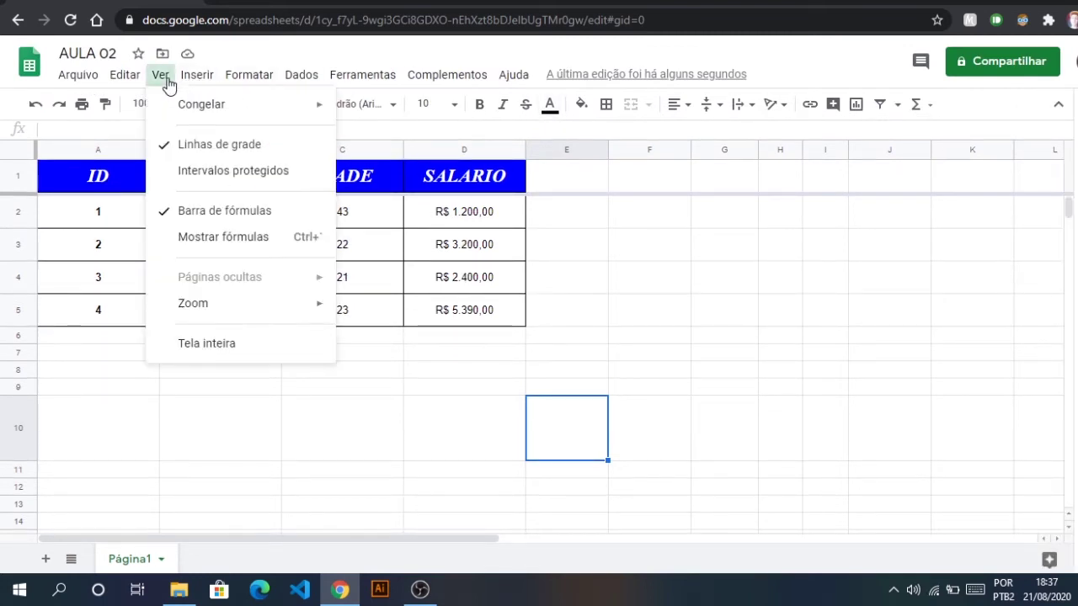
pyautogui.moveTo(230, 313)
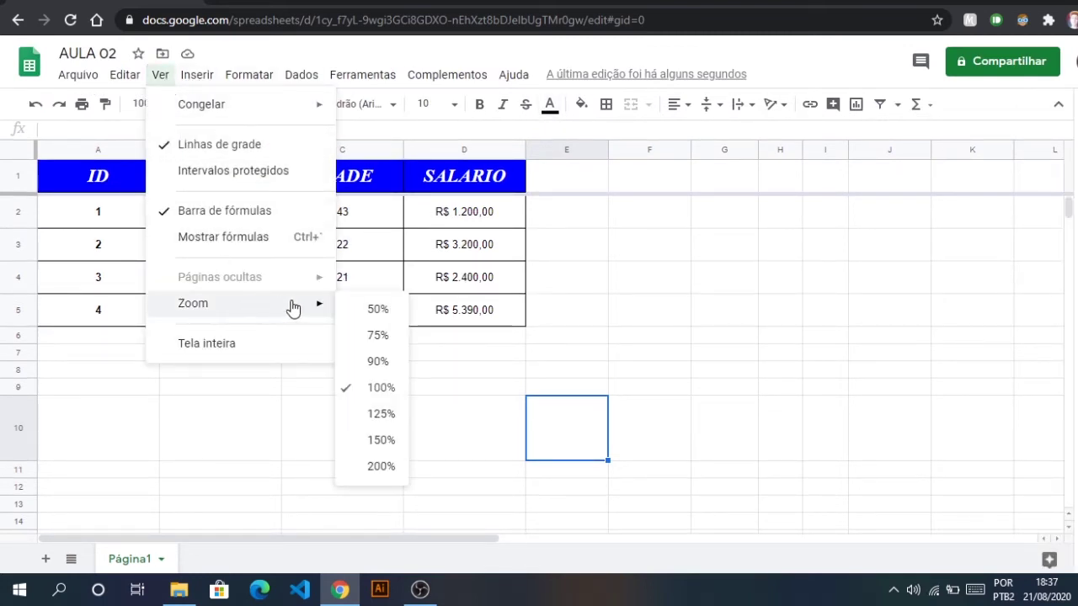
pyautogui.click(379, 439)
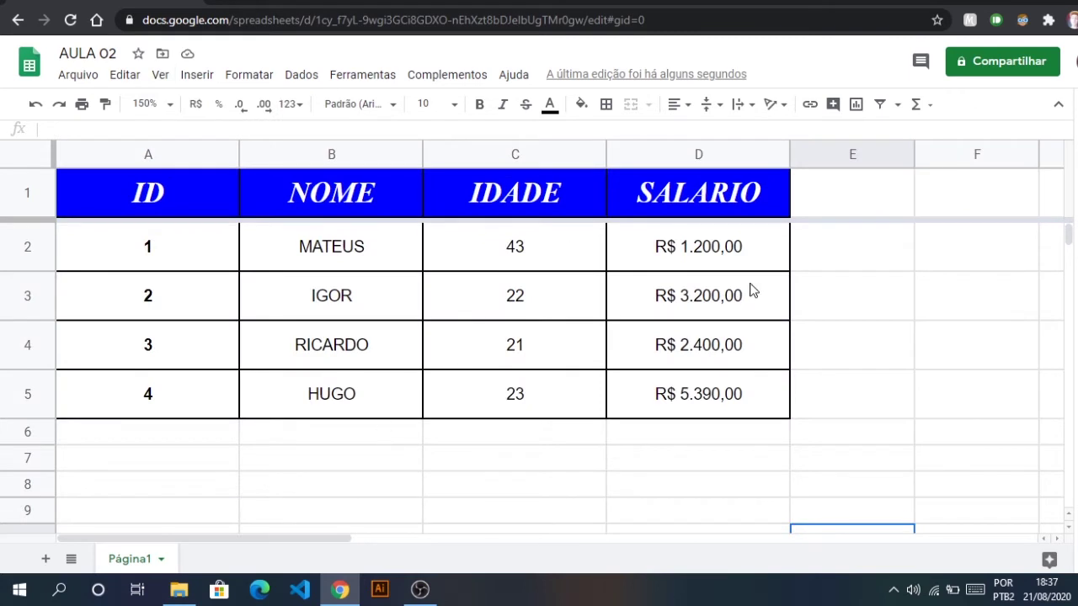
pyautogui.click(160, 74)
pyautogui.moveTo(313, 307)
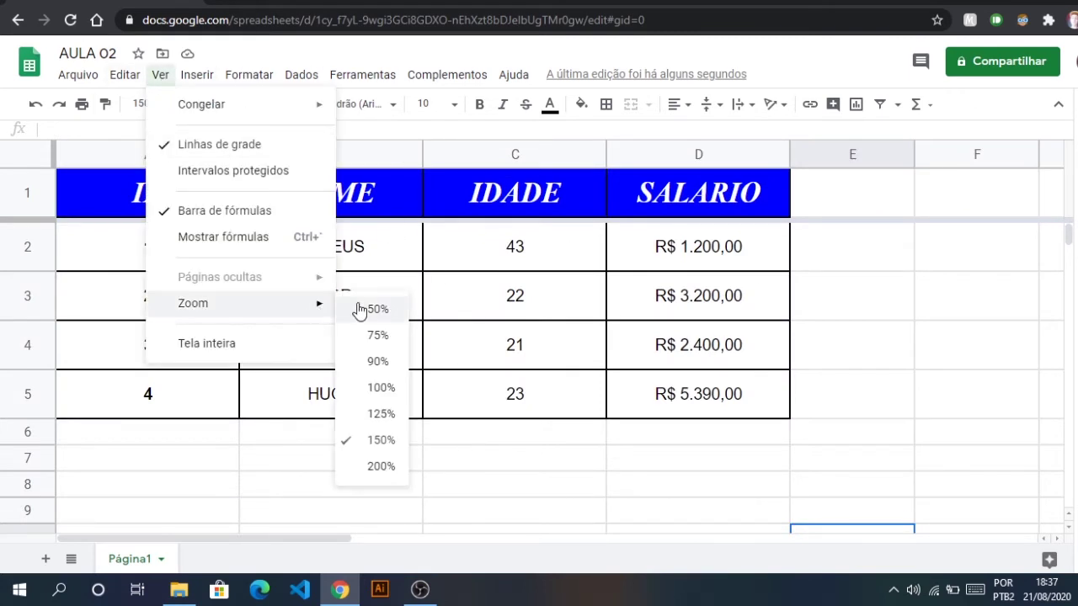
pyautogui.click(381, 388)
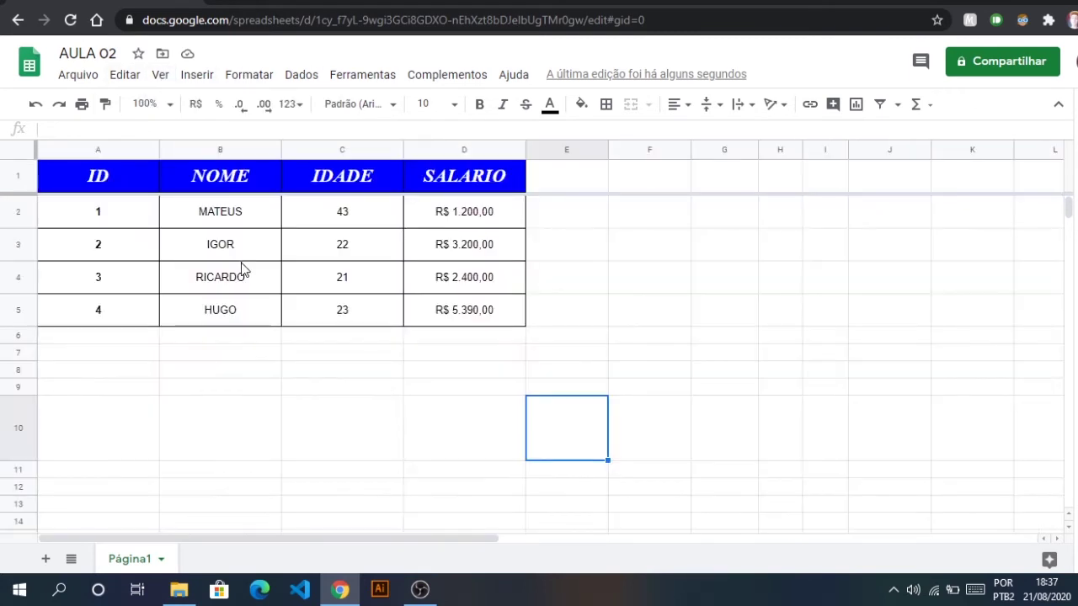
# Hide the formula bar (Barra de fórmulas), show it again and place the cursor in it.
pyautogui.click(160, 75)
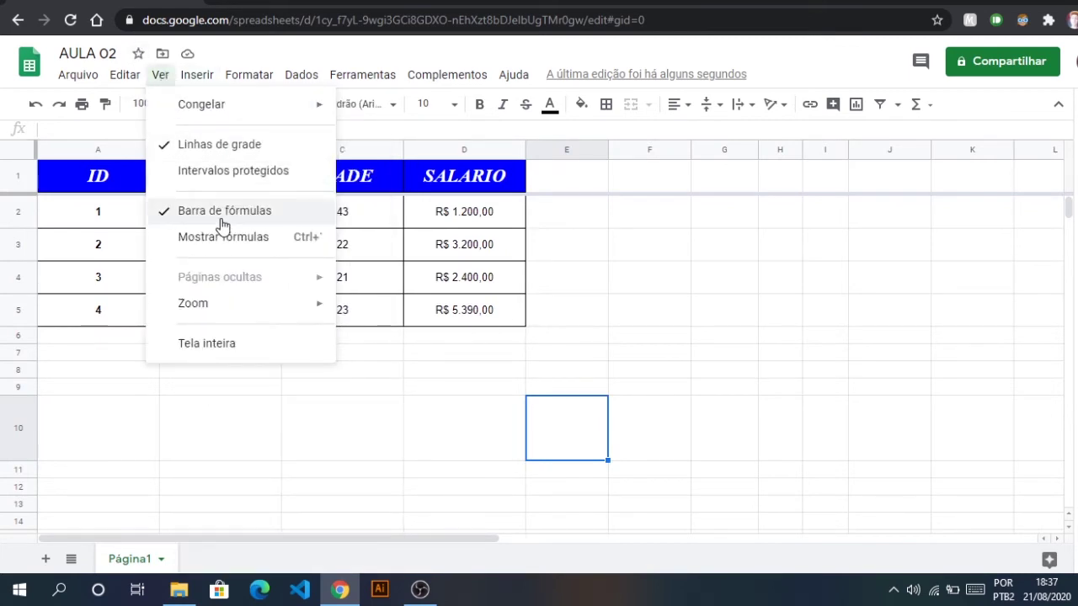
pyautogui.click(219, 221)
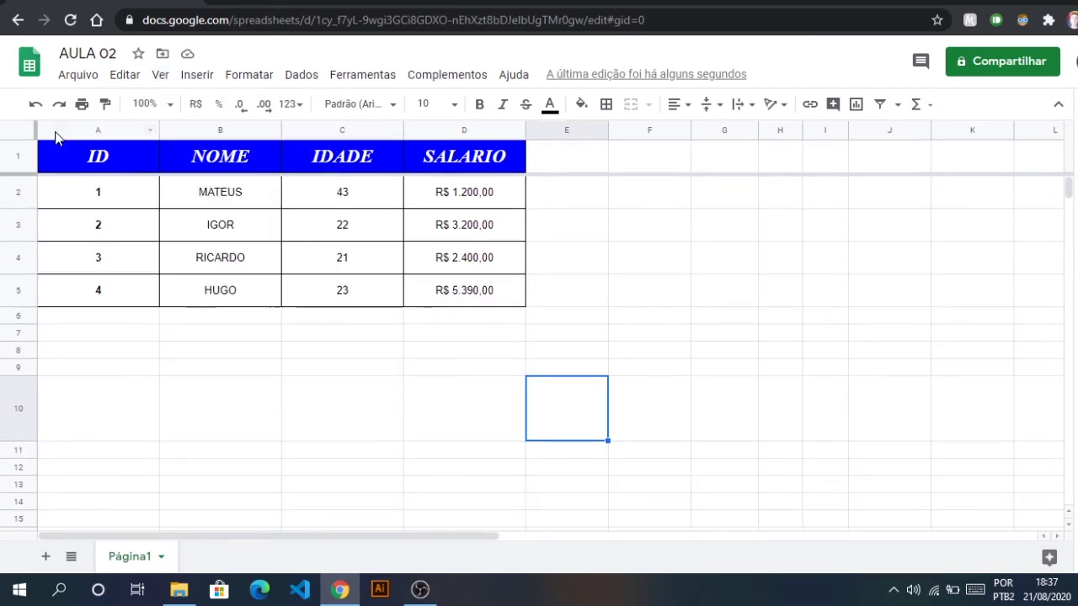
pyautogui.click(160, 74)
pyautogui.click(221, 210)
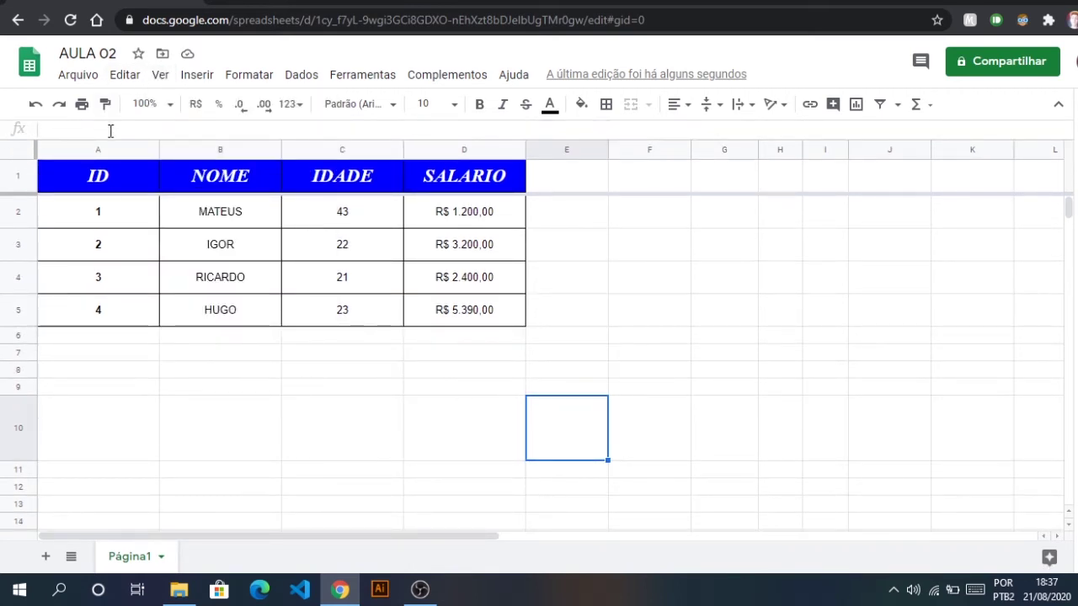
pyautogui.click(129, 134)
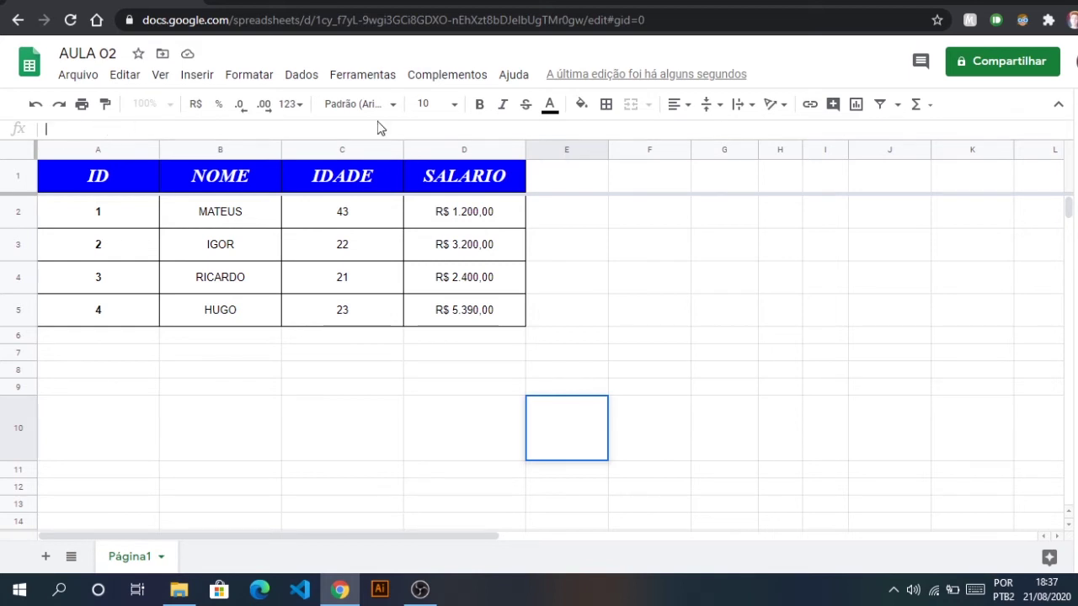
pyautogui.click(469, 221)
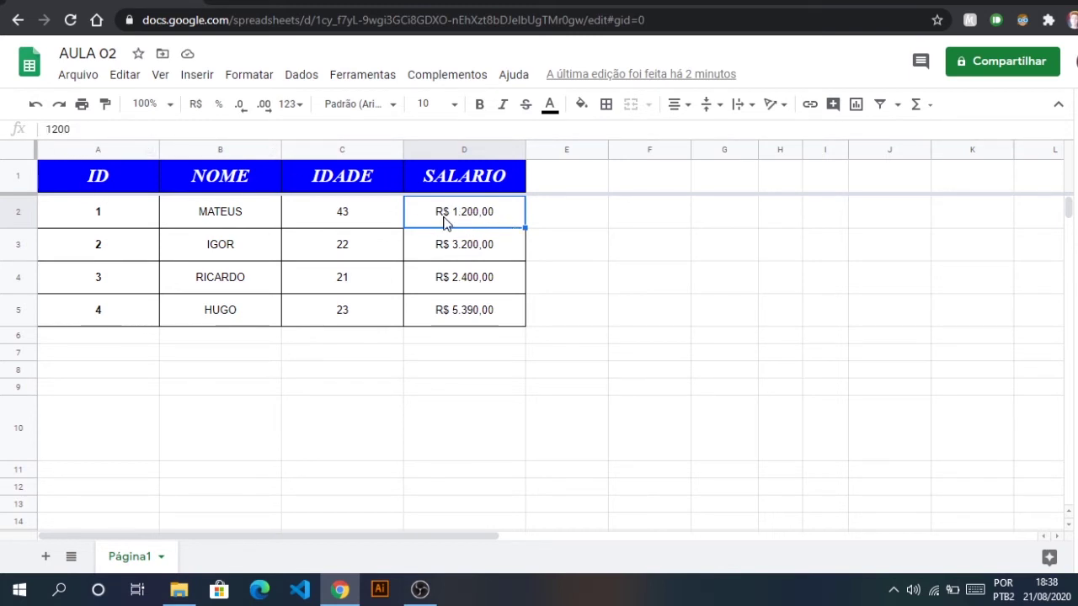
pyautogui.click(475, 185)
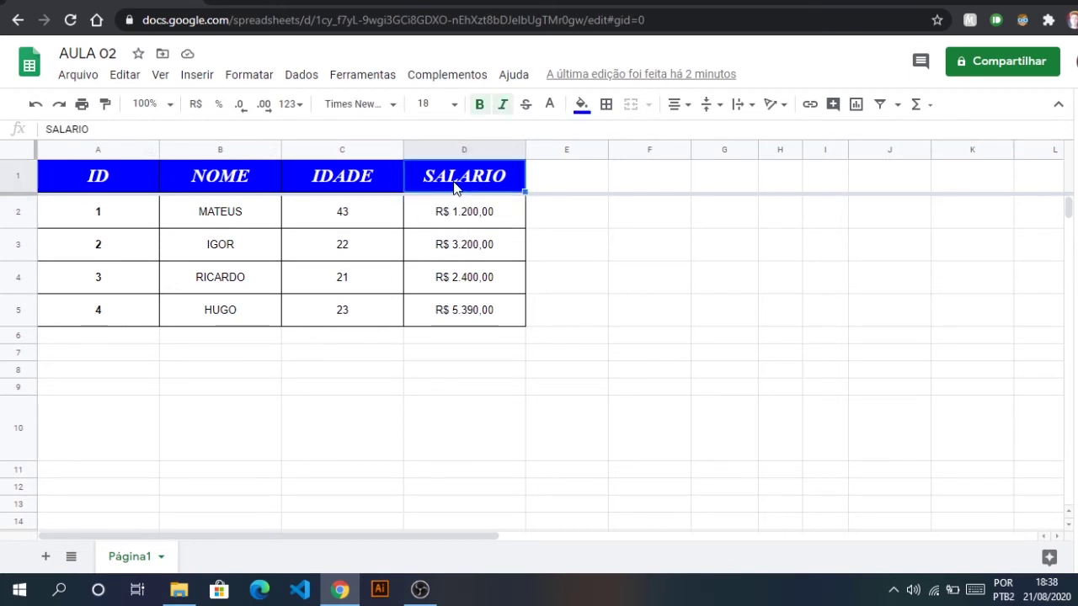
pyautogui.click(335, 185)
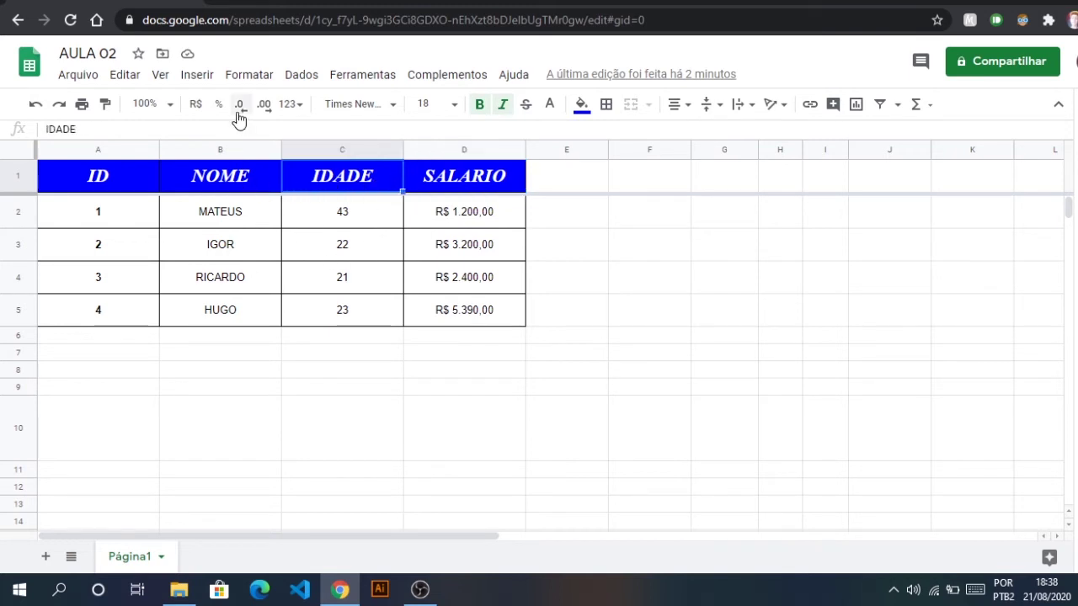
# Freeze one row (1 linha) so the header row 1 stays fixed, and select cell A1.
pyautogui.click(160, 74)
pyautogui.moveTo(303, 103)
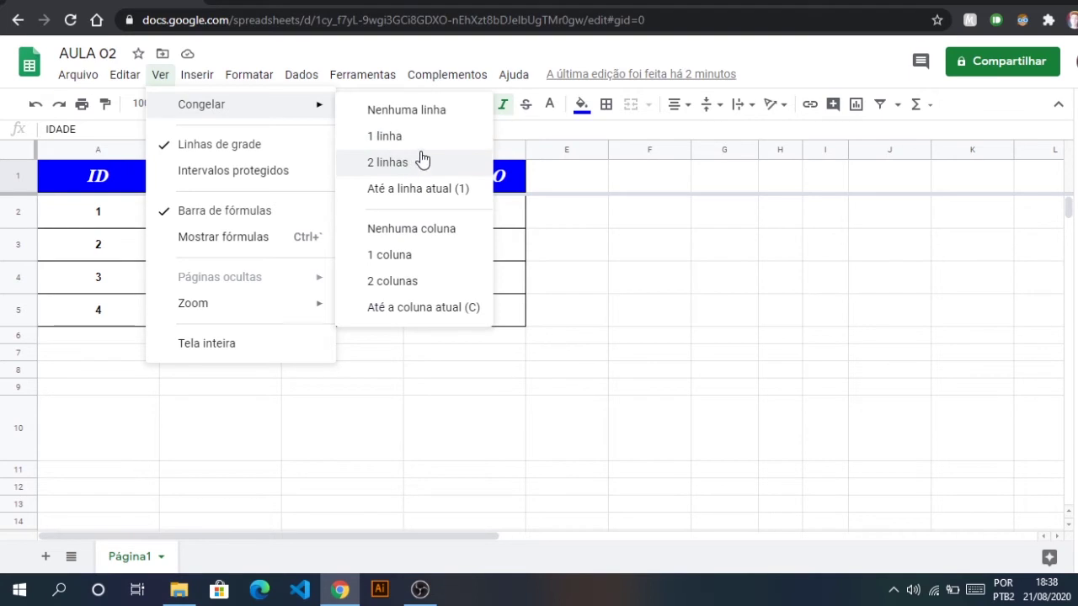
pyautogui.click(151, 186)
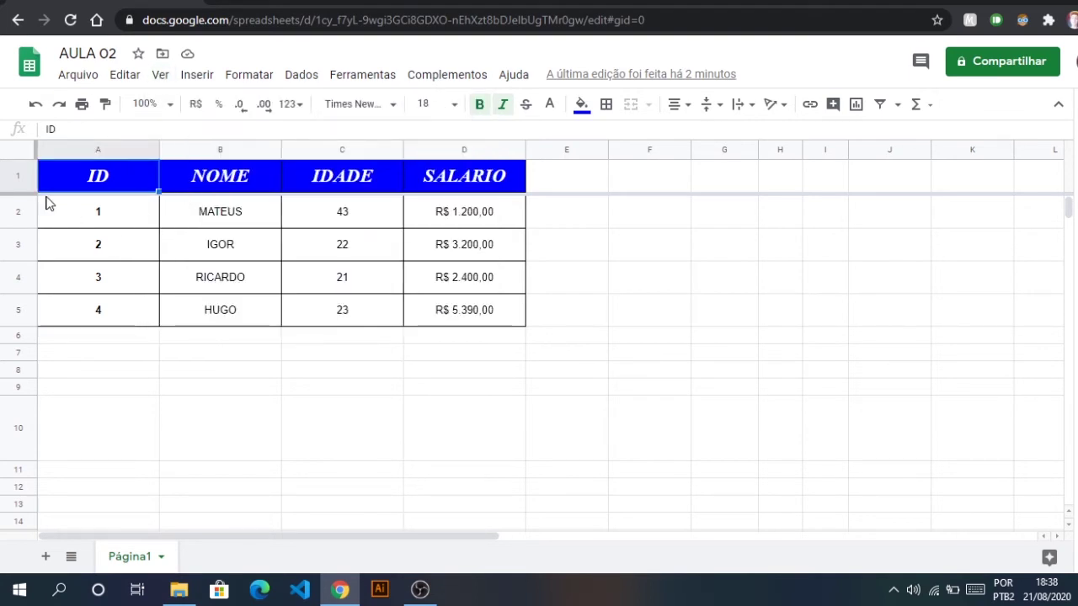
pyautogui.click(18, 179)
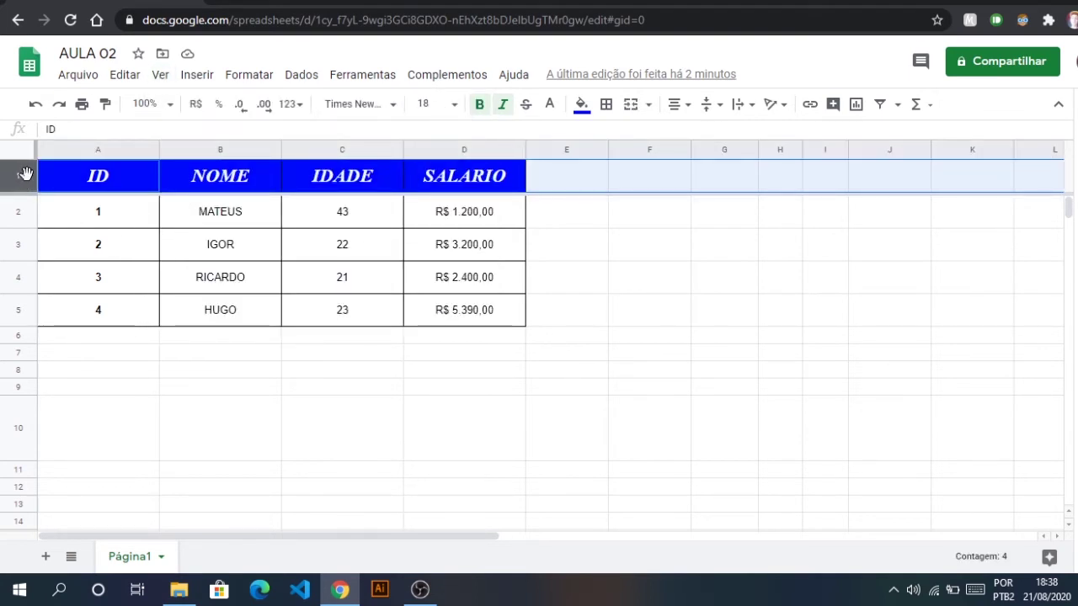
pyautogui.click(166, 77)
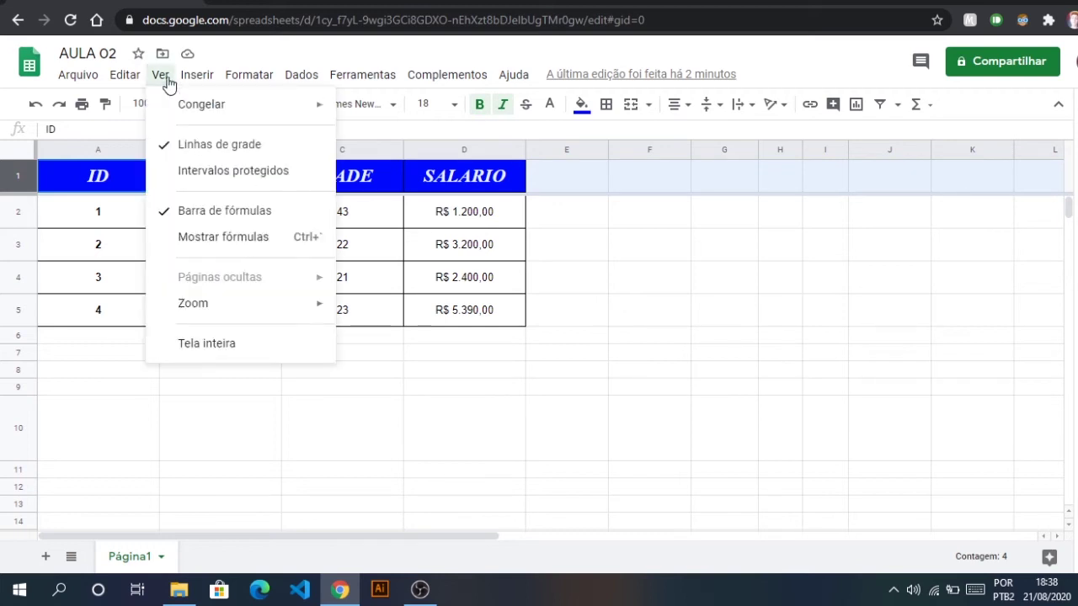
pyautogui.moveTo(183, 110)
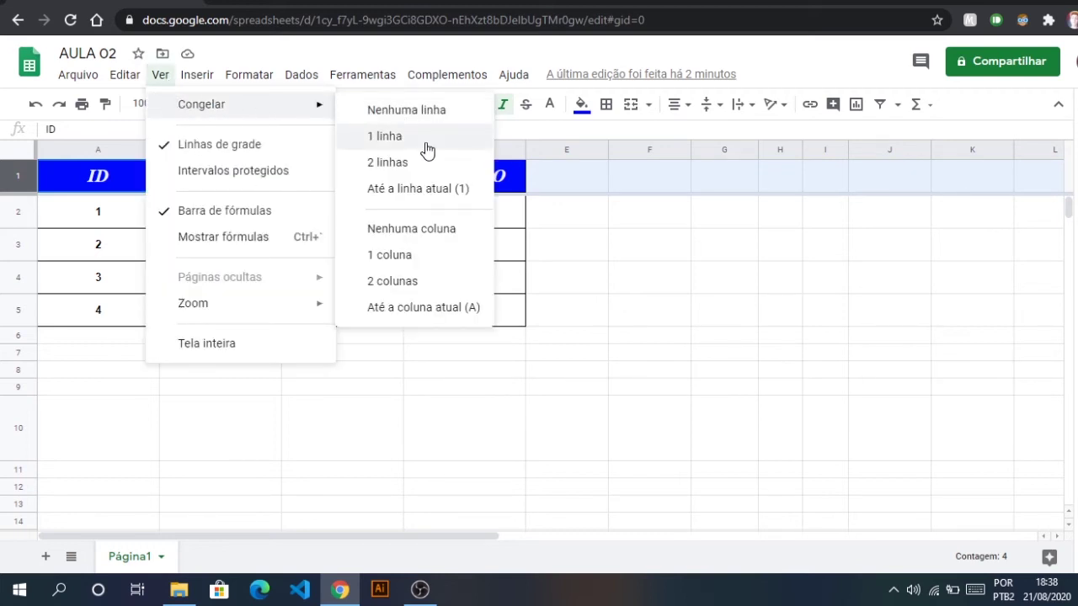
pyautogui.click(380, 136)
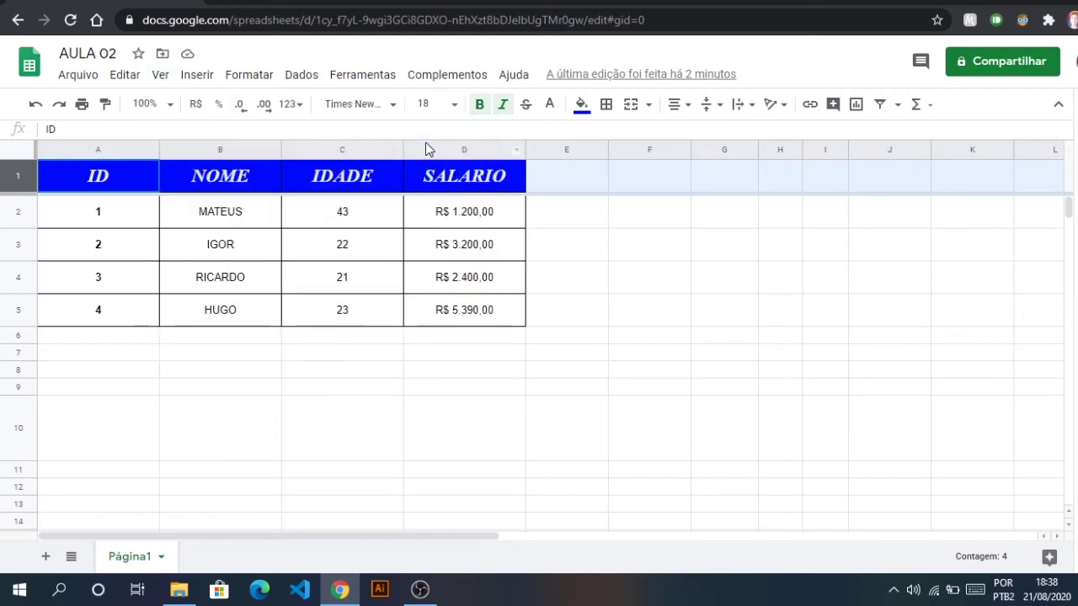
pyautogui.click(567, 256)
pyautogui.click(105, 181)
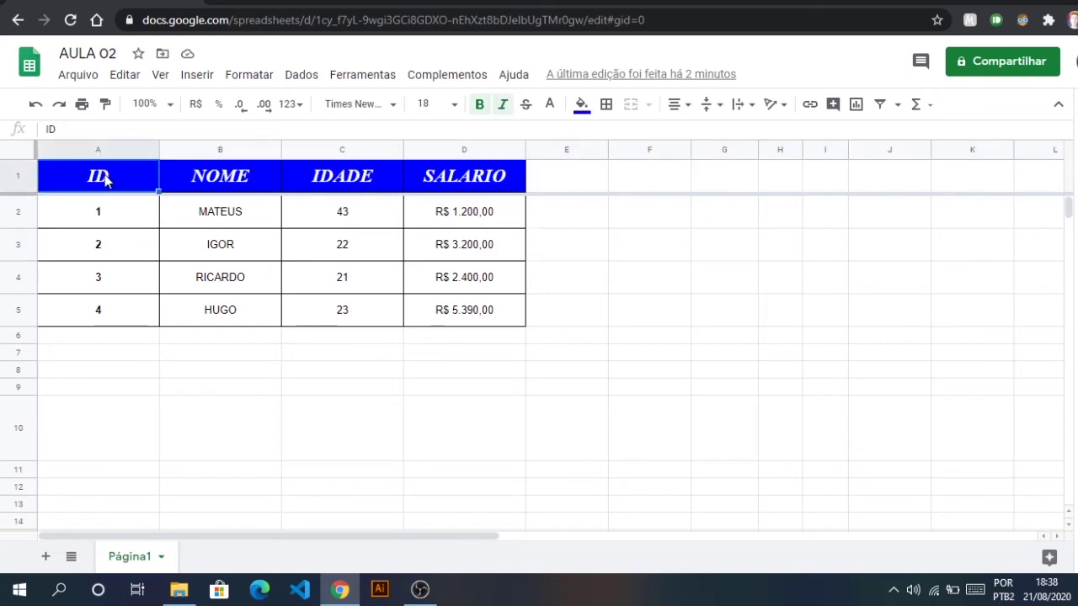
# Examine how the frozen header row behaves while moving between the table and the empty rows far below.
pyautogui.scroll(-3, 409, 244)
pyautogui.scroll(3, 415, 260)
pyautogui.scroll(-2, 419, 261)
pyautogui.scroll(-1, 418, 261)
pyautogui.scroll(3, 416, 261)
pyautogui.scroll(-5, 384, 320)
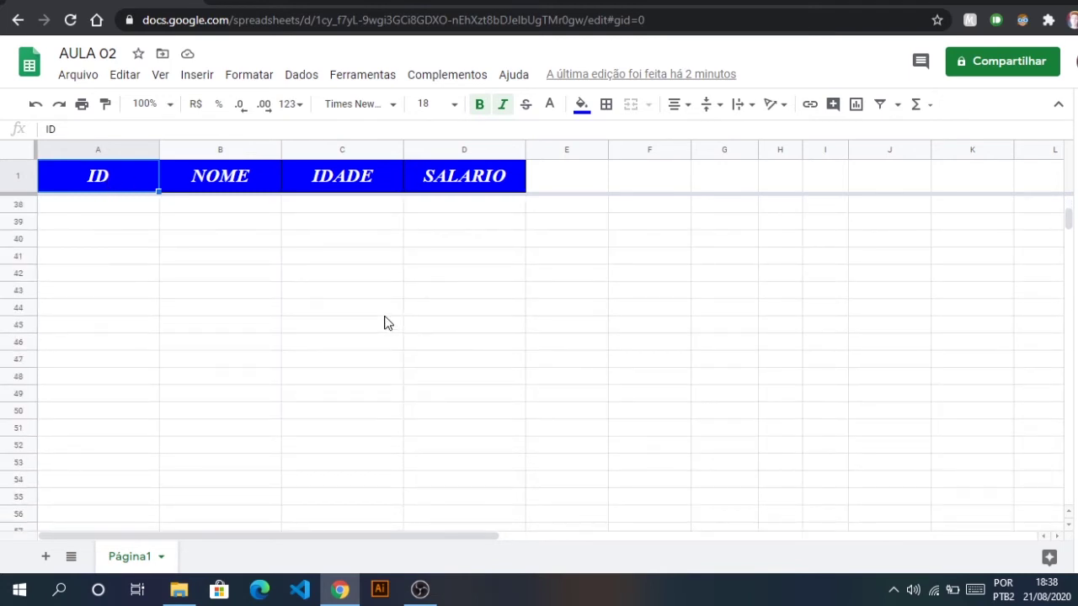
pyautogui.scroll(7, 384, 322)
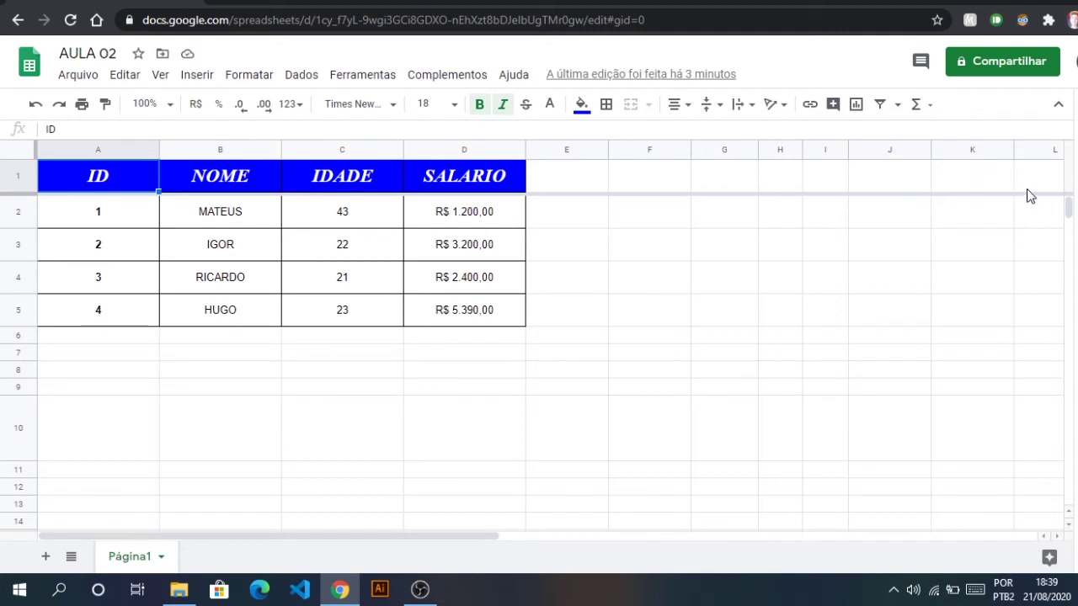
pyautogui.scroll(-2, 351, 329)
pyautogui.scroll(-4, 350, 325)
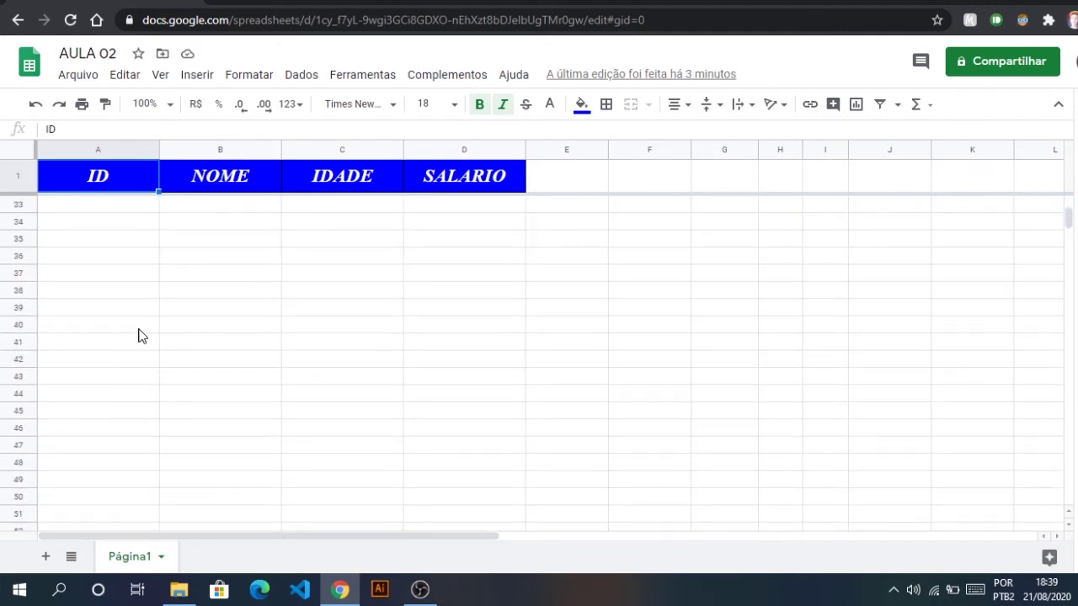
pyautogui.scroll(10, 143, 328)
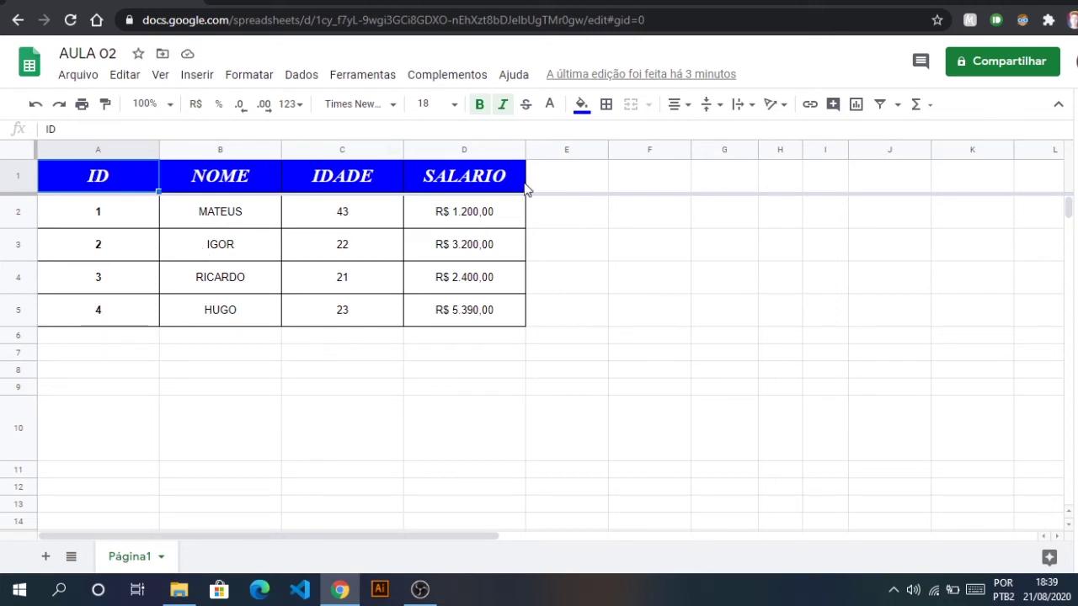
# Unfreeze the header row by setting the frozen rows to none (Nenhuma linha), and check how the sheet scrolls.
pyautogui.click(18, 175)
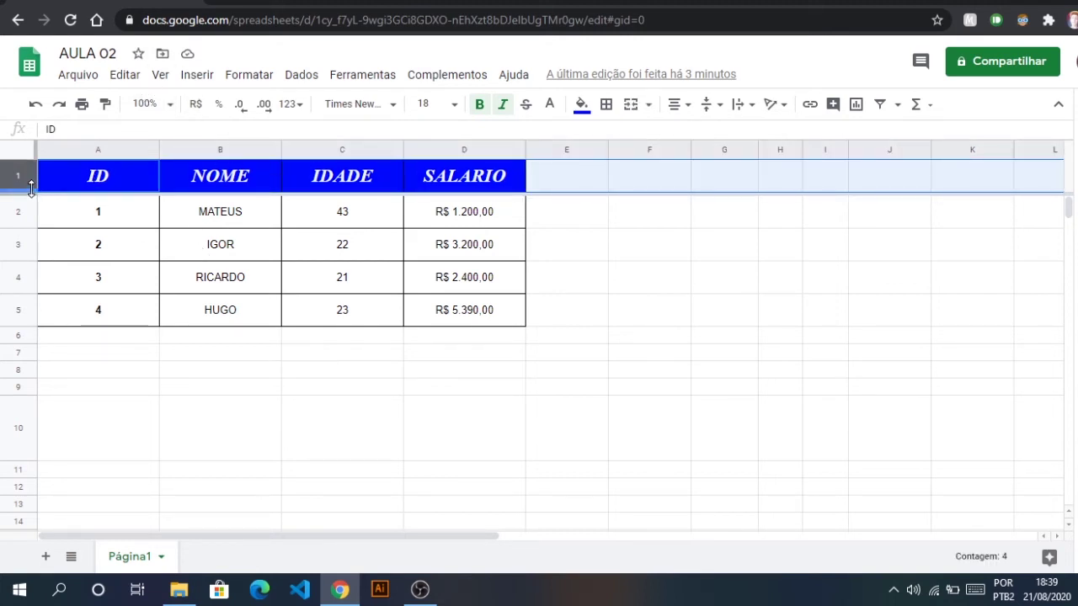
pyautogui.click(160, 80)
pyautogui.moveTo(281, 106)
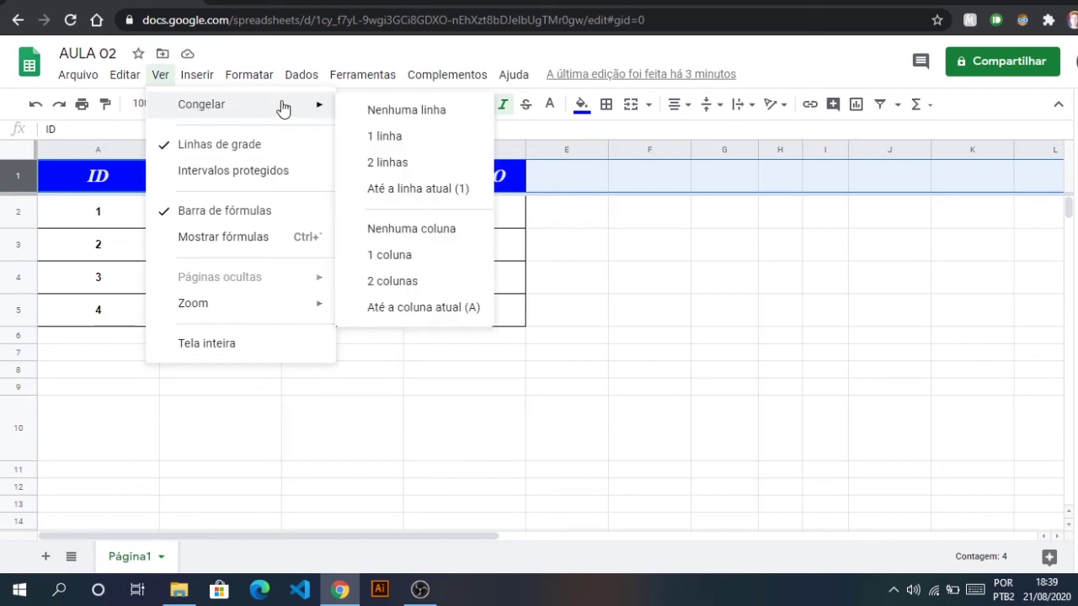
pyautogui.click(373, 110)
pyautogui.click(271, 267)
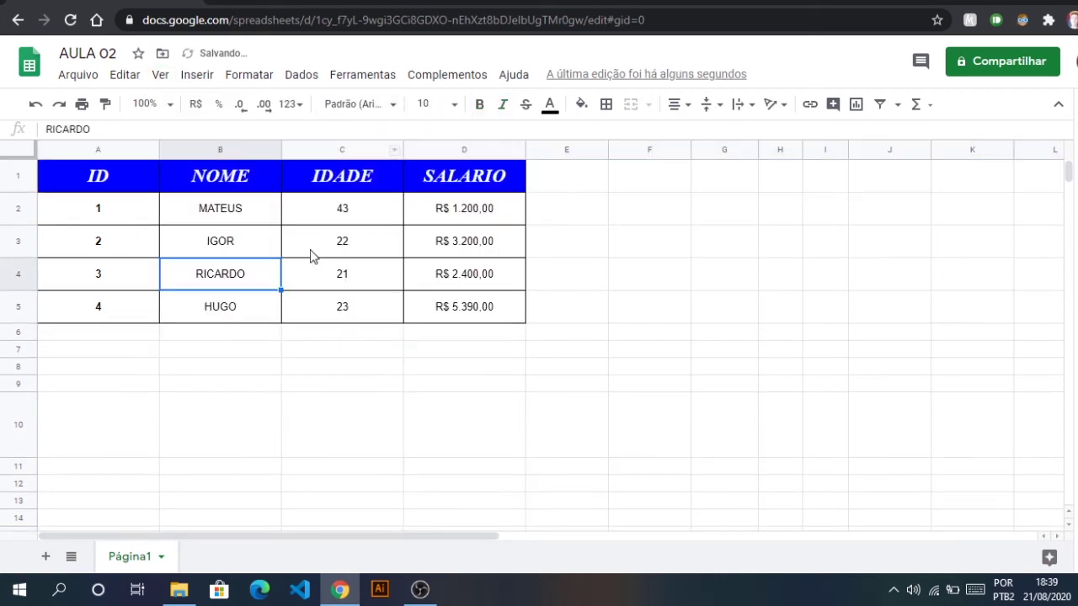
pyautogui.scroll(-3, 467, 200)
pyautogui.scroll(3, 458, 217)
# Examine which items can be inserted into the sheet and which formatting options exist, including text rotation (Rotação do texto).
pyautogui.click(649, 306)
pyautogui.click(197, 75)
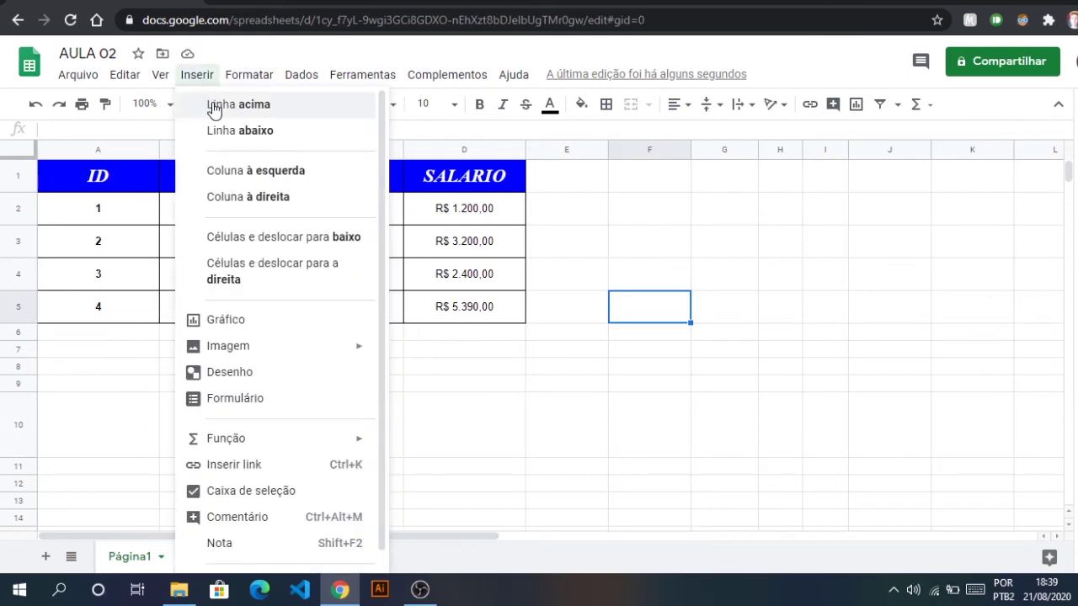
pyautogui.moveTo(249, 75)
pyautogui.moveTo(197, 74)
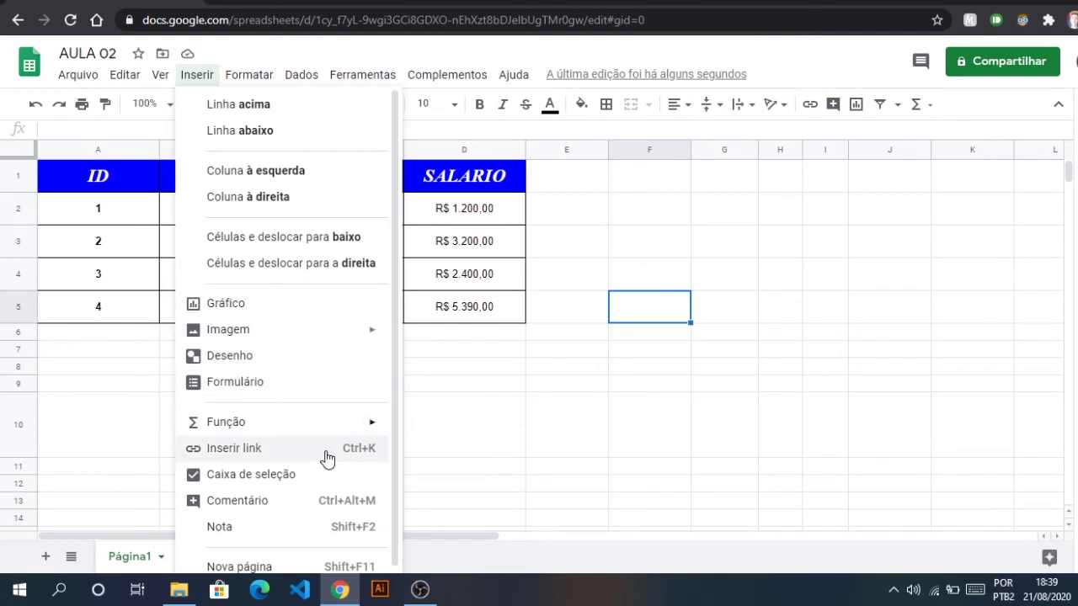
pyautogui.moveTo(309, 425)
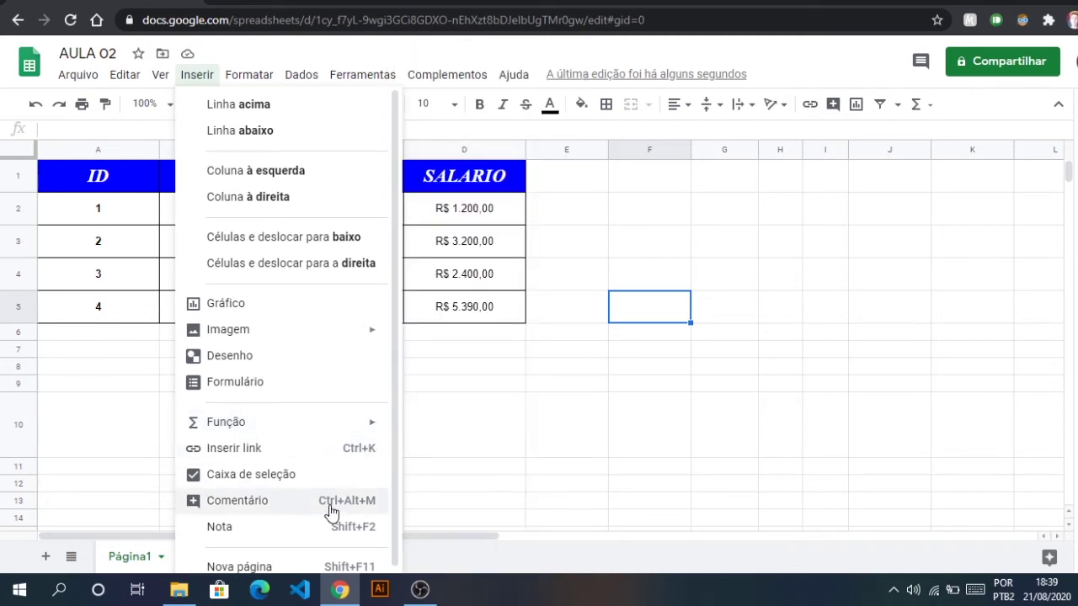
pyautogui.click(472, 366)
pyautogui.click(253, 80)
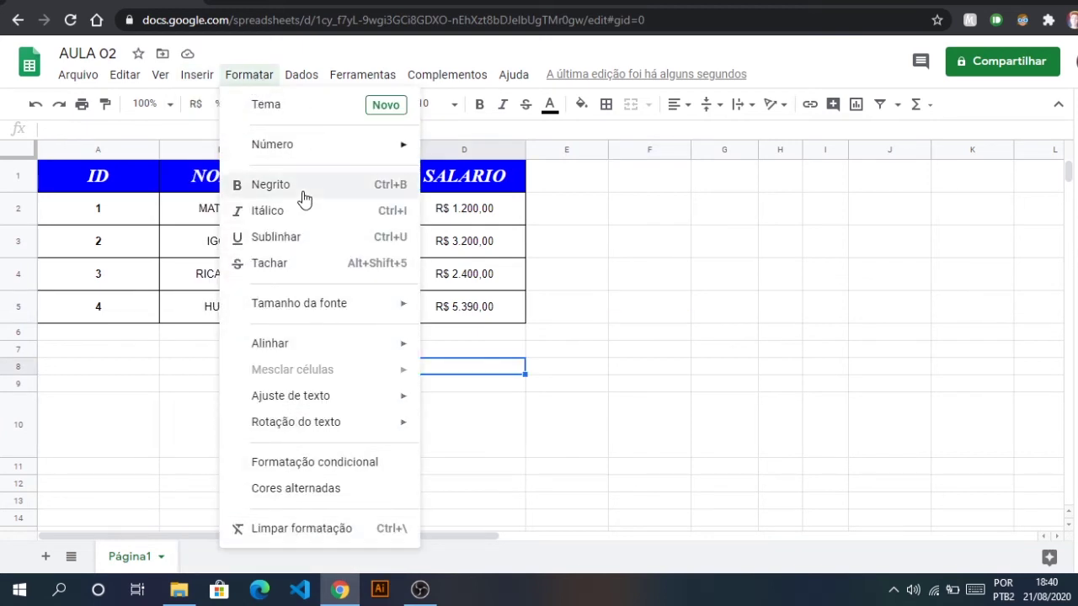
pyautogui.click(128, 127)
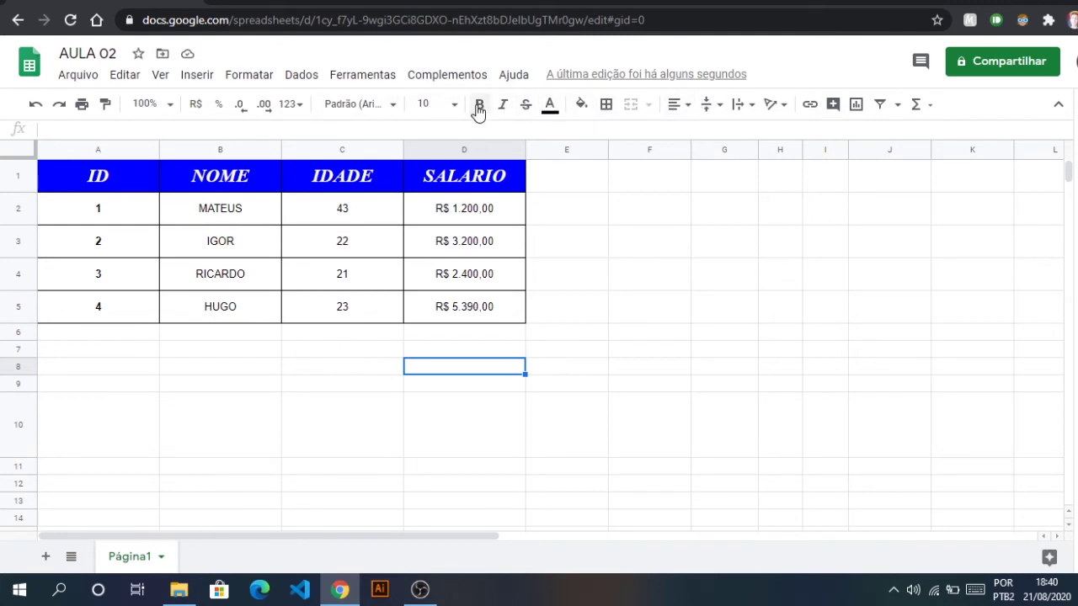
pyautogui.click(245, 75)
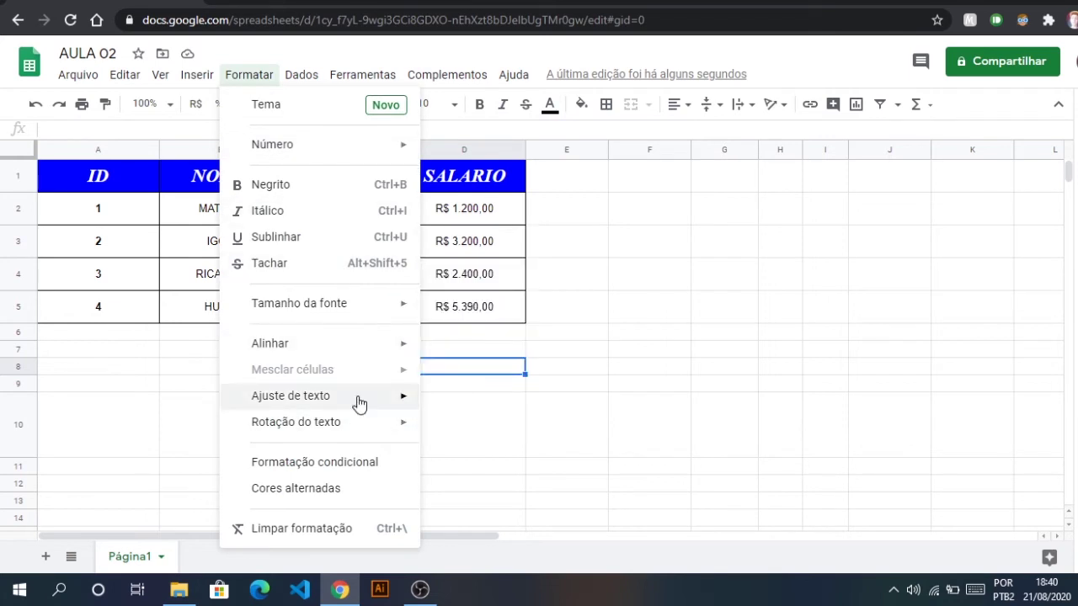
pyautogui.moveTo(373, 427)
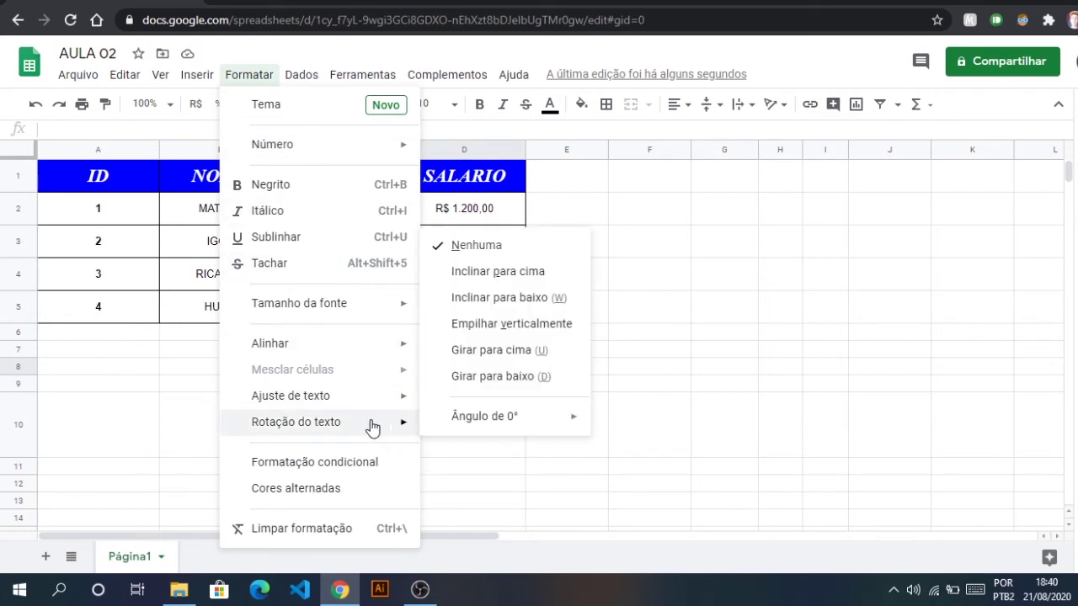
pyautogui.press('Escape')
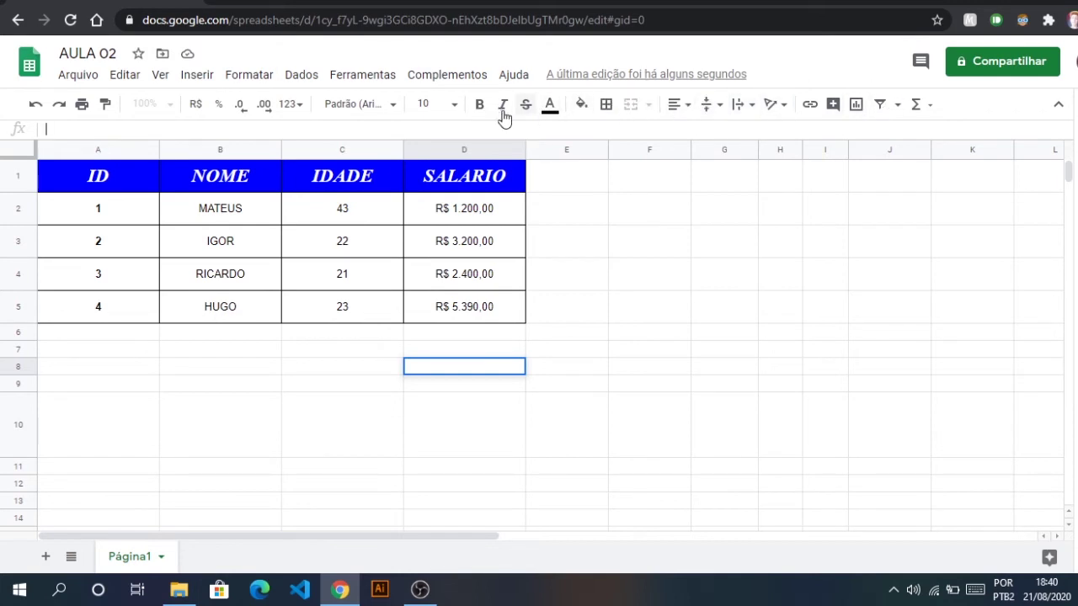
# Start a single-colour conditional formatting rule (Formatação condicional) and set the range it applies to as C2:C5.
pyautogui.click(251, 76)
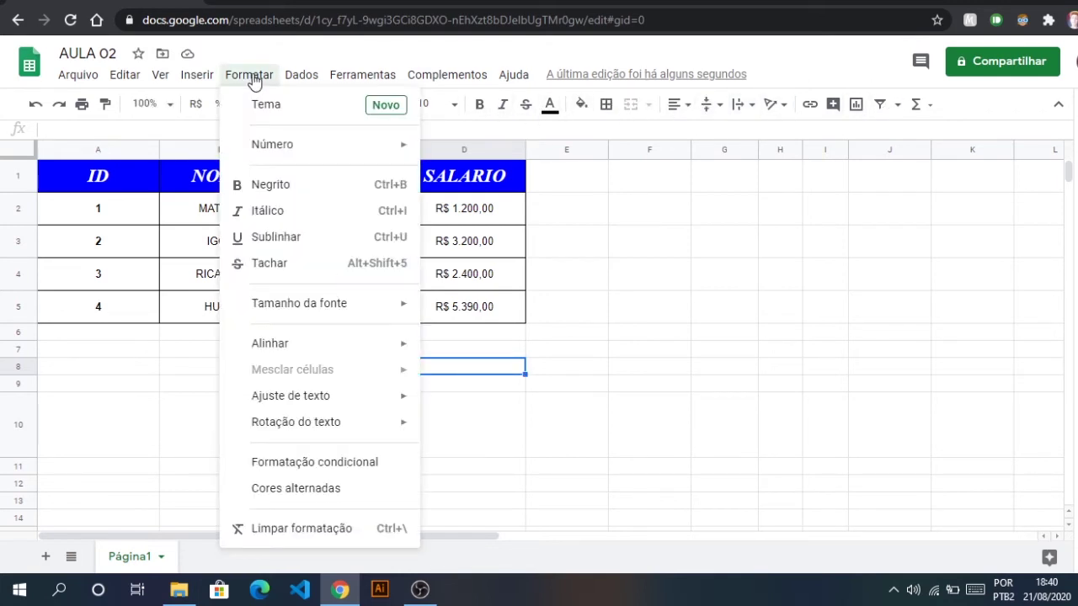
pyautogui.click(299, 463)
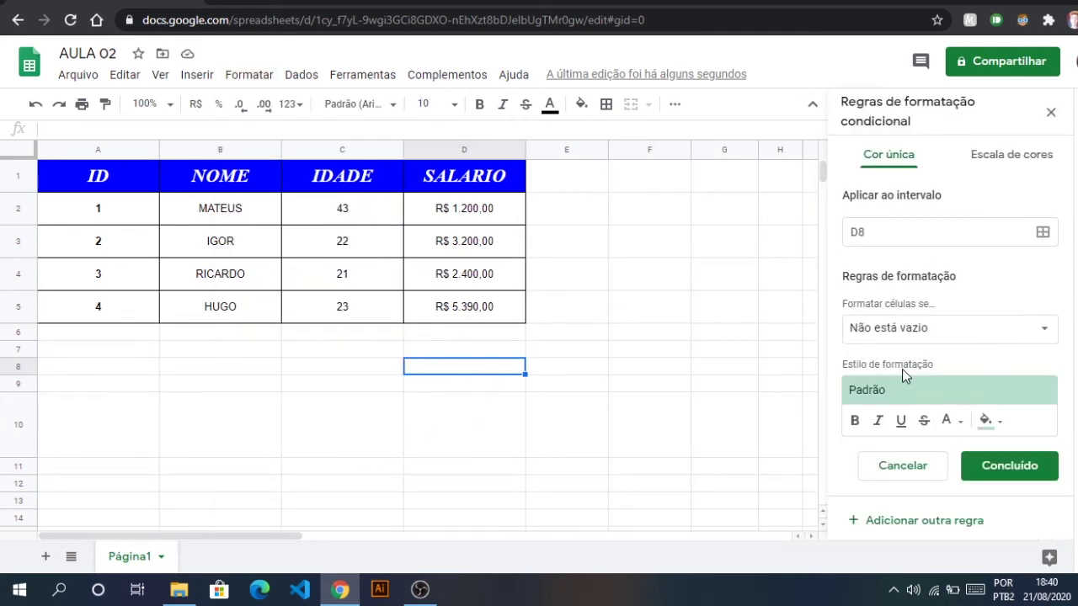
pyautogui.click(633, 272)
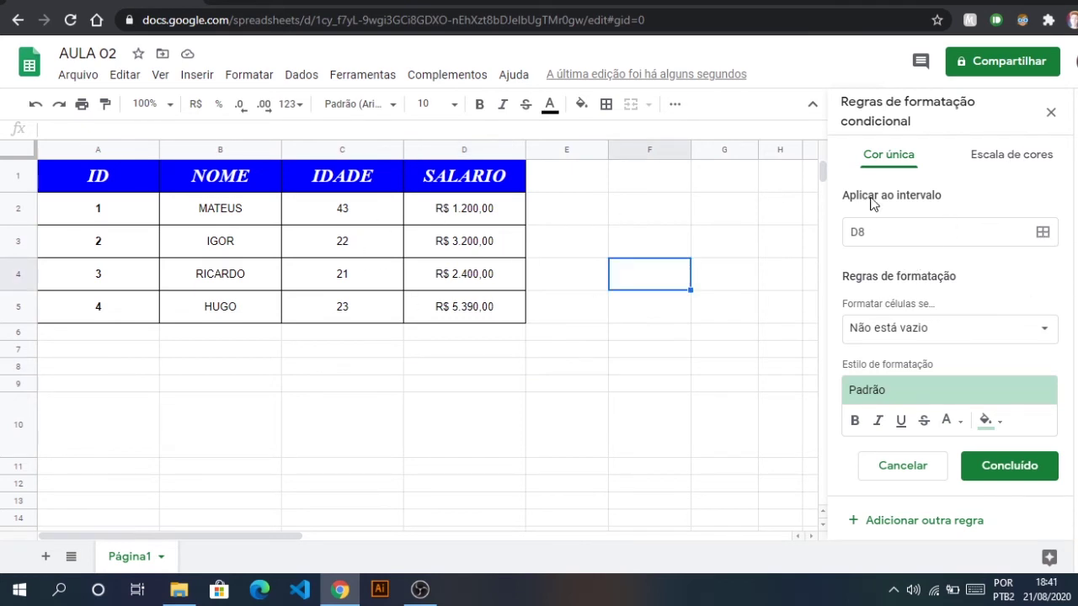
pyautogui.click(1045, 234)
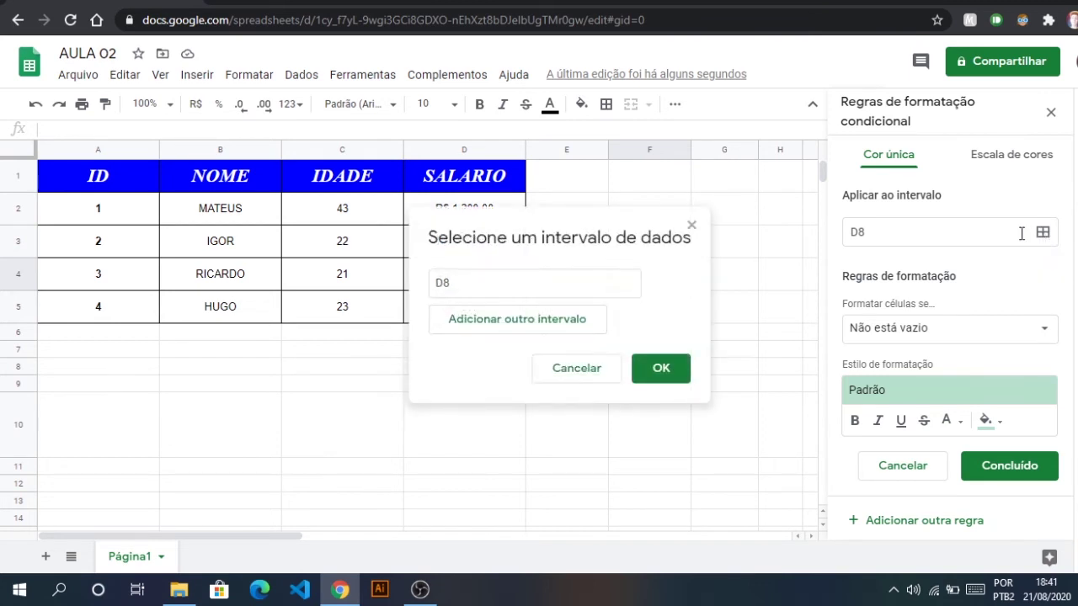
pyautogui.click(497, 284)
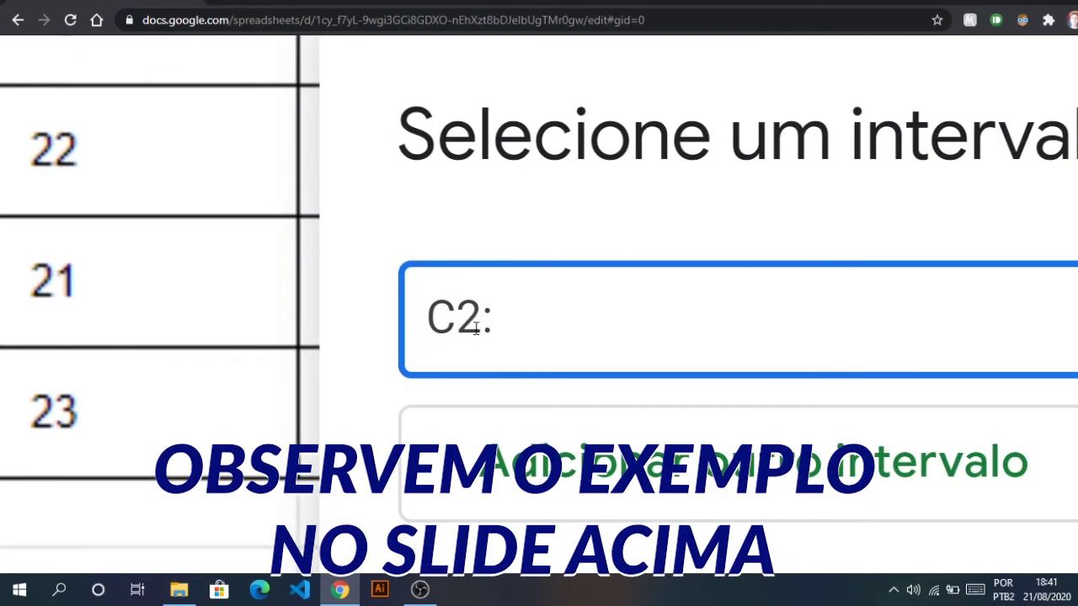
pyautogui.moveTo(487, 316); pyautogui.dragTo(499, 310)
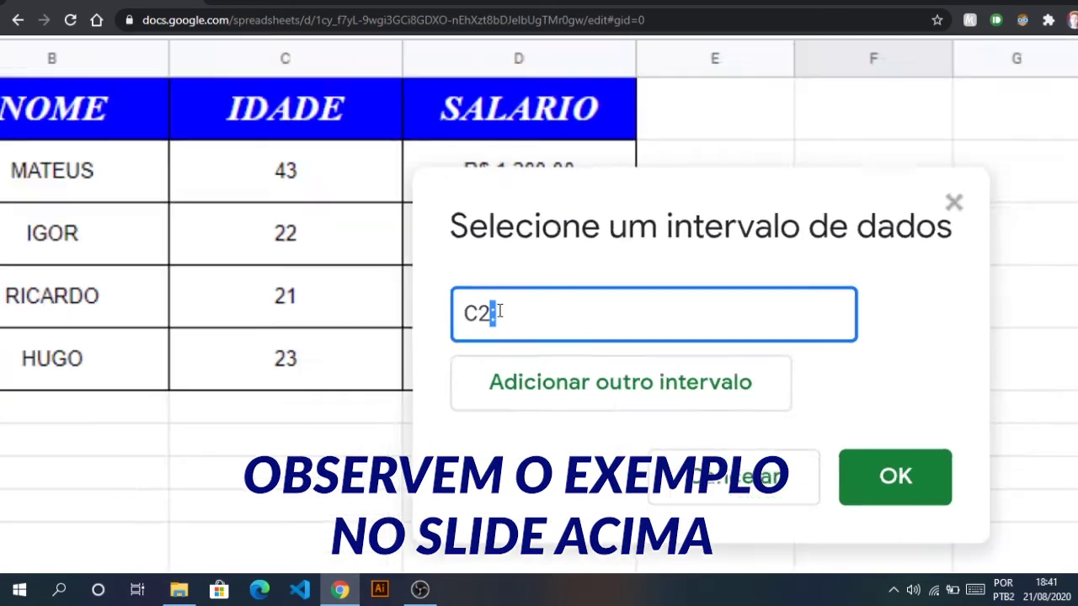
pyautogui.click(613, 328)
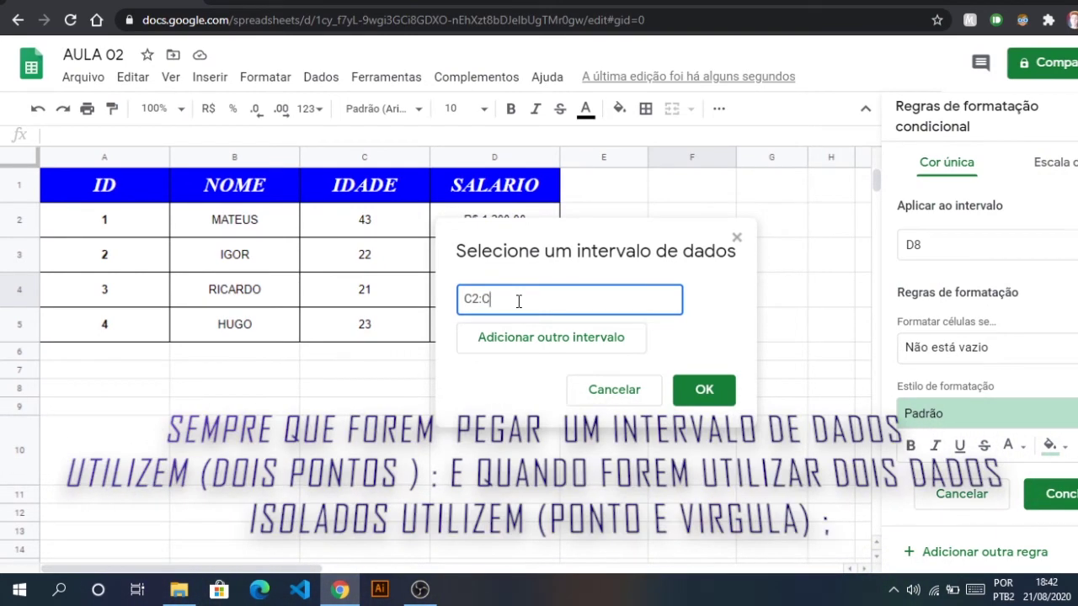
pyautogui.write('C5')
pyautogui.click(702, 389)
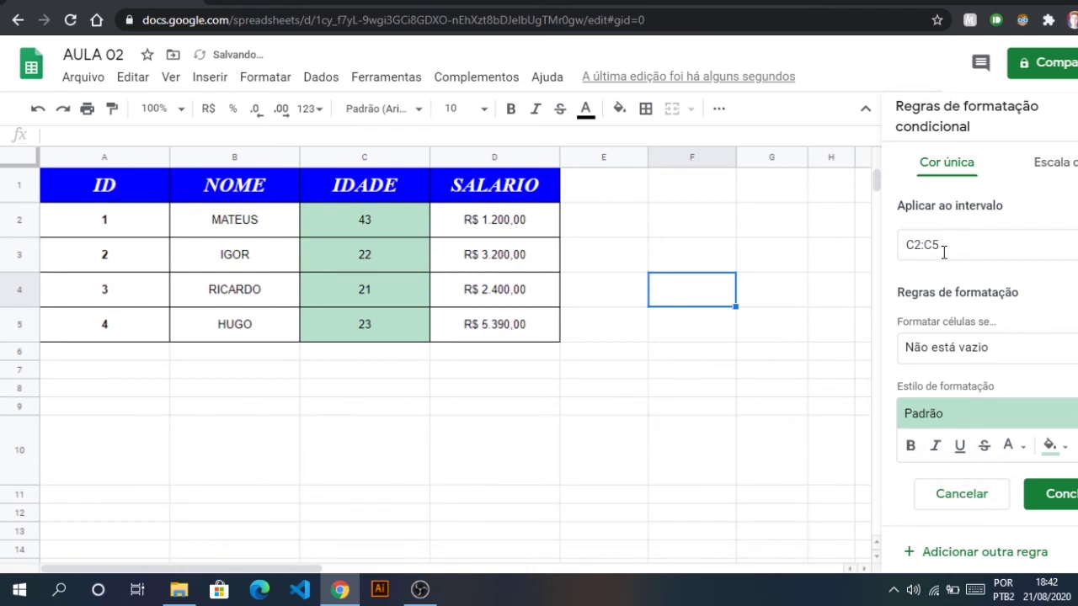
pyautogui.click(968, 352)
pyautogui.click(1069, 290)
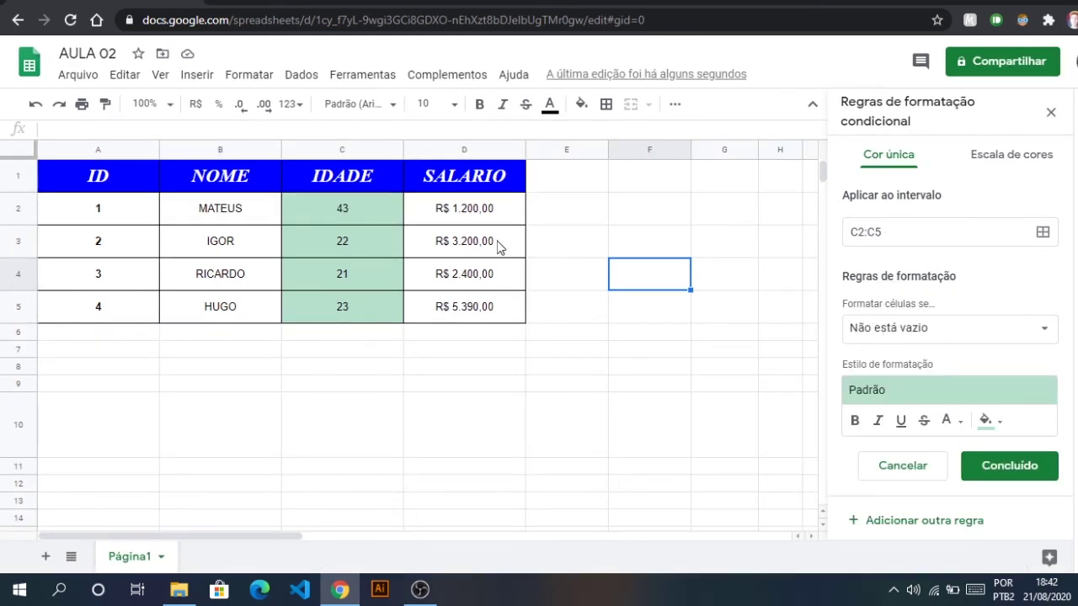
# Test the rule on the IDADE column by clearing cell C4 and entering 5 in it.
pyautogui.click(345, 286)
pyautogui.press('Delete')
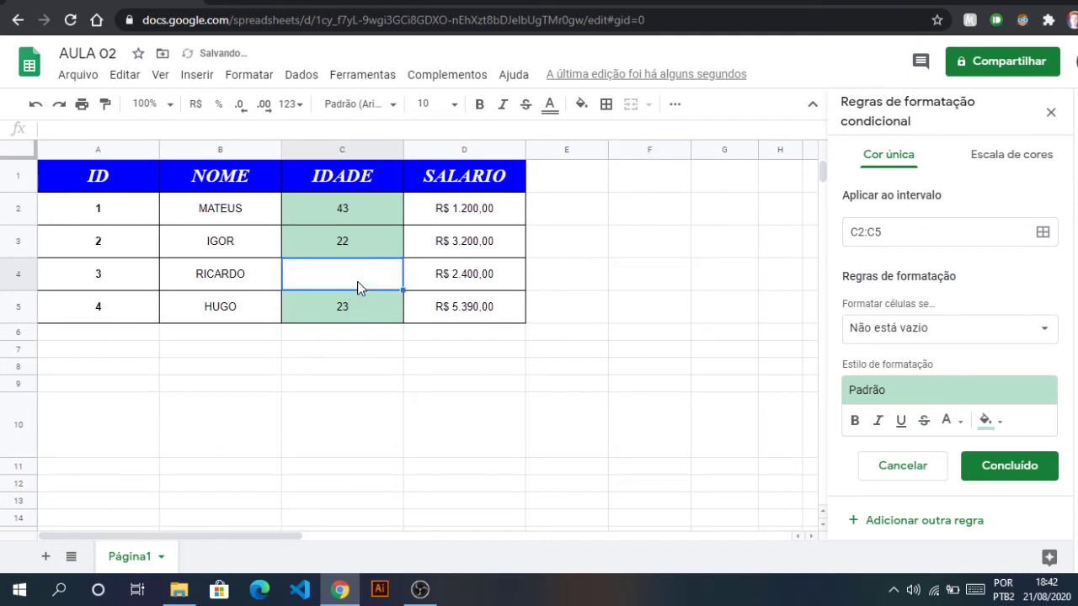
pyautogui.click(469, 379)
pyautogui.click(362, 270)
pyautogui.write('5')
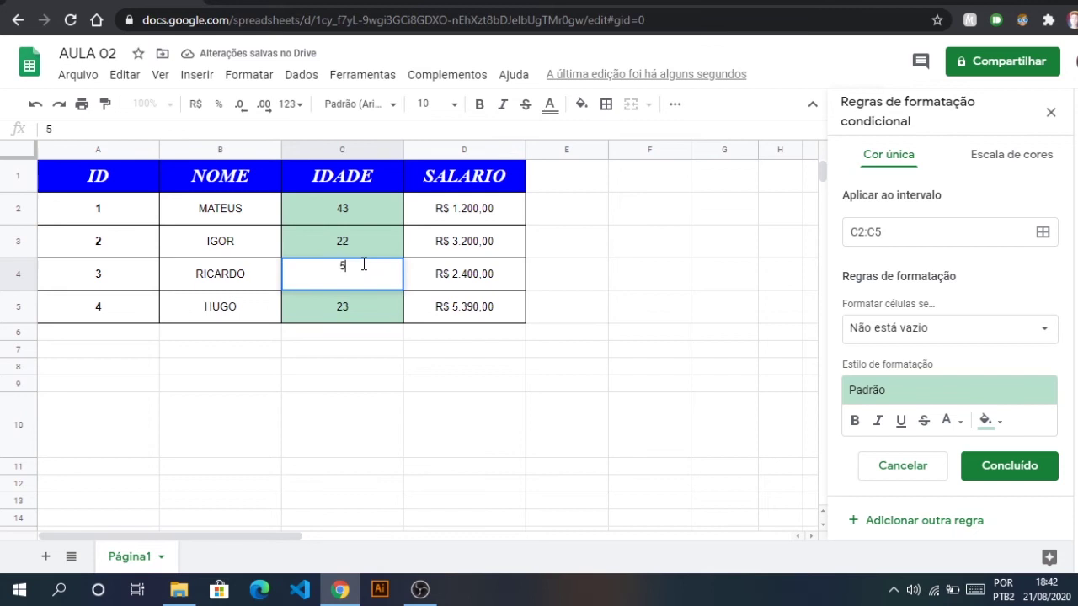
pyautogui.click(425, 335)
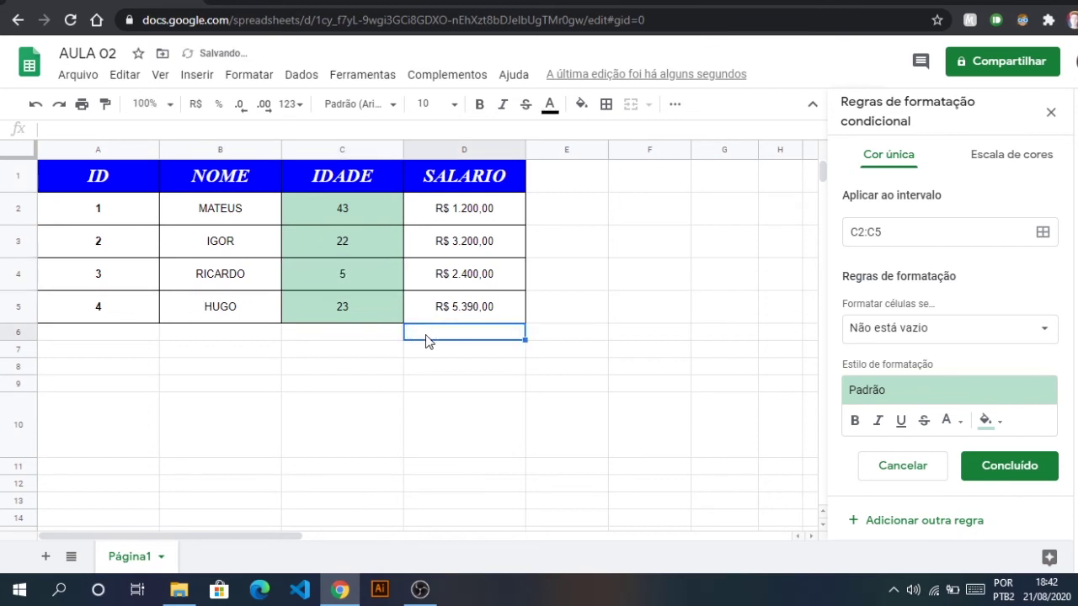
# Set the conditional formatting rule's condition to greater than (Maior que) with the value 20.
pyautogui.click(1017, 341)
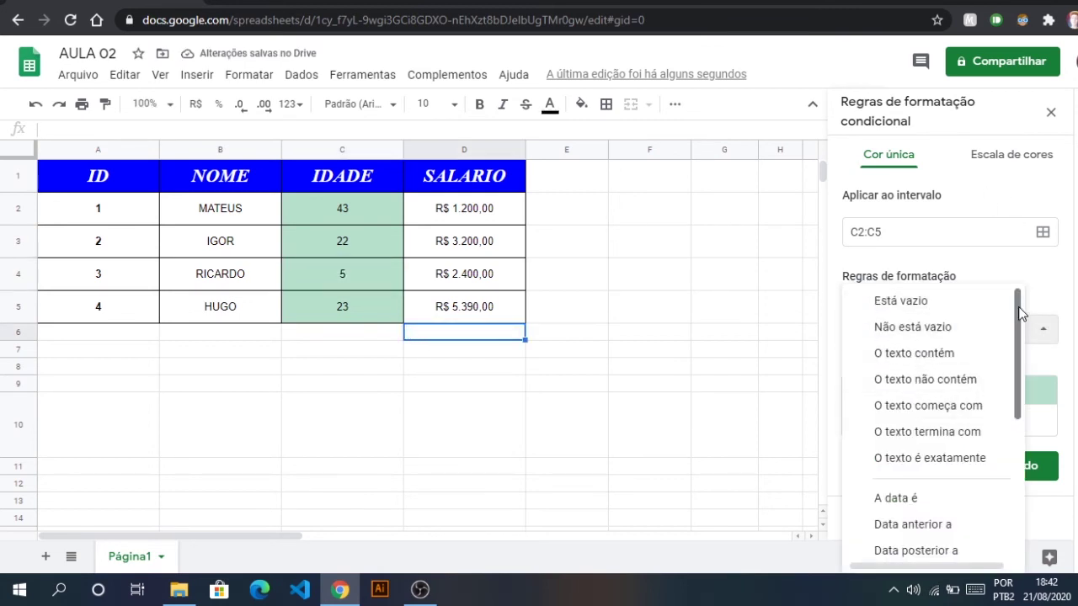
pyautogui.scroll(-5, 1018, 313)
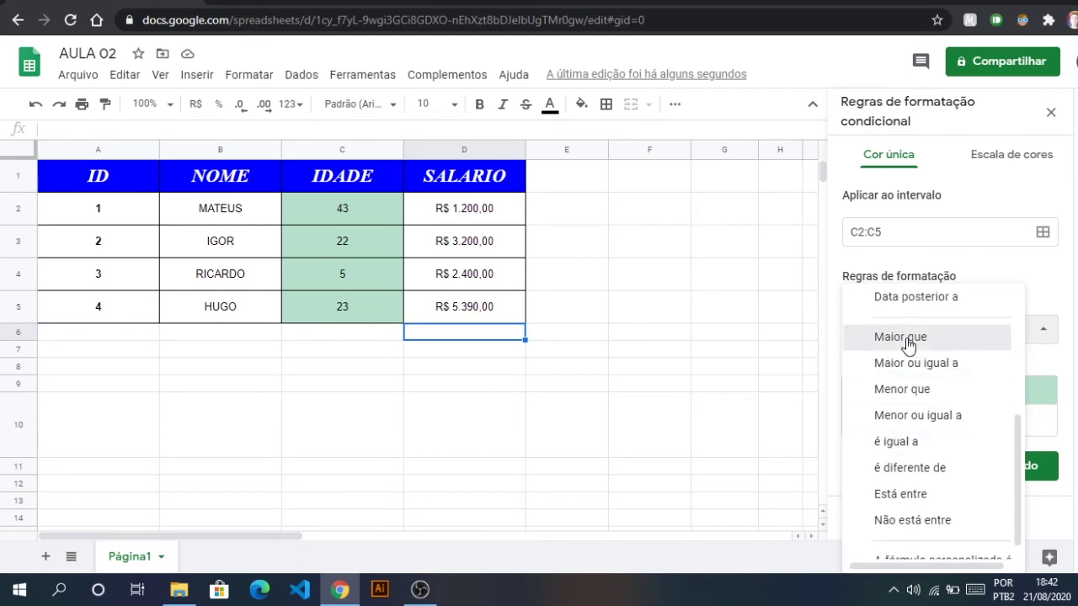
pyautogui.click(903, 337)
pyautogui.click(924, 365)
pyautogui.write('20')
pyautogui.scroll(-1, 994, 359)
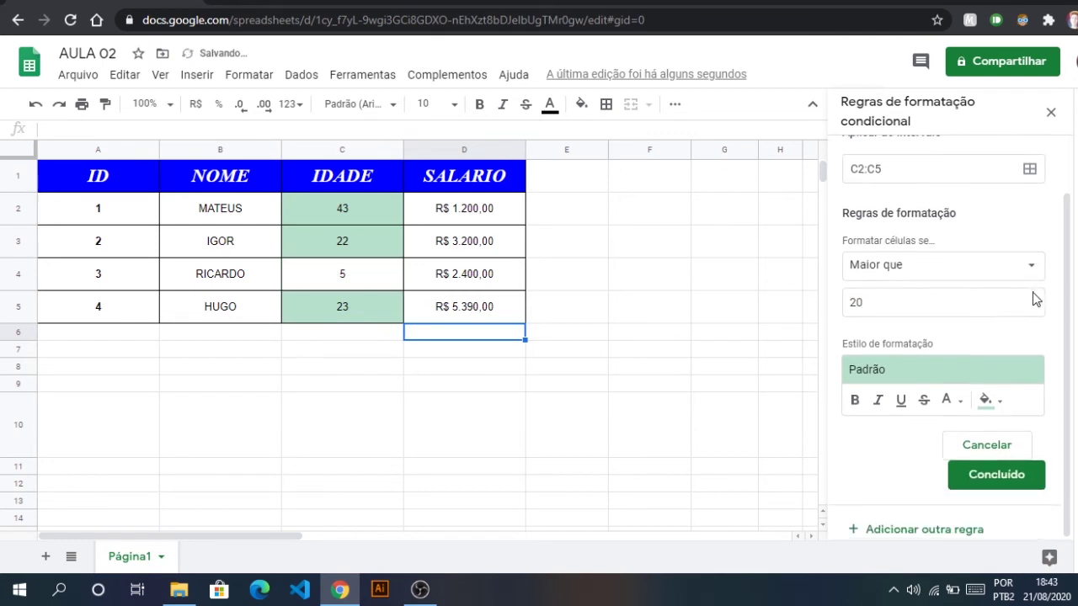
# Style the rule's matching cells with bold white text on a bright red fill, starting from the light red preset.
pyautogui.click(959, 368)
pyautogui.click(1006, 416)
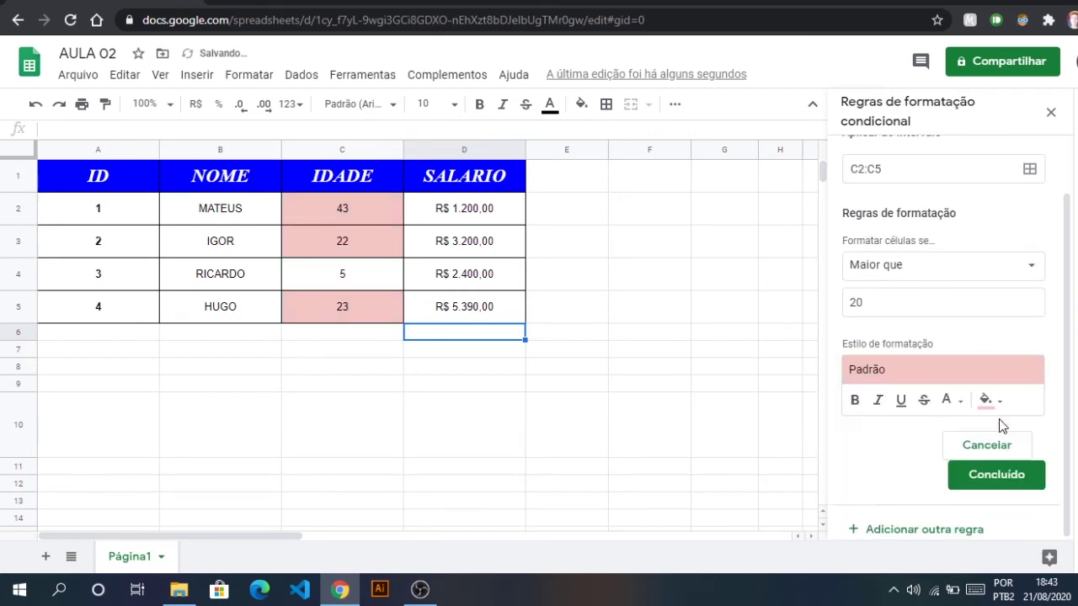
pyautogui.click(855, 401)
pyautogui.click(994, 402)
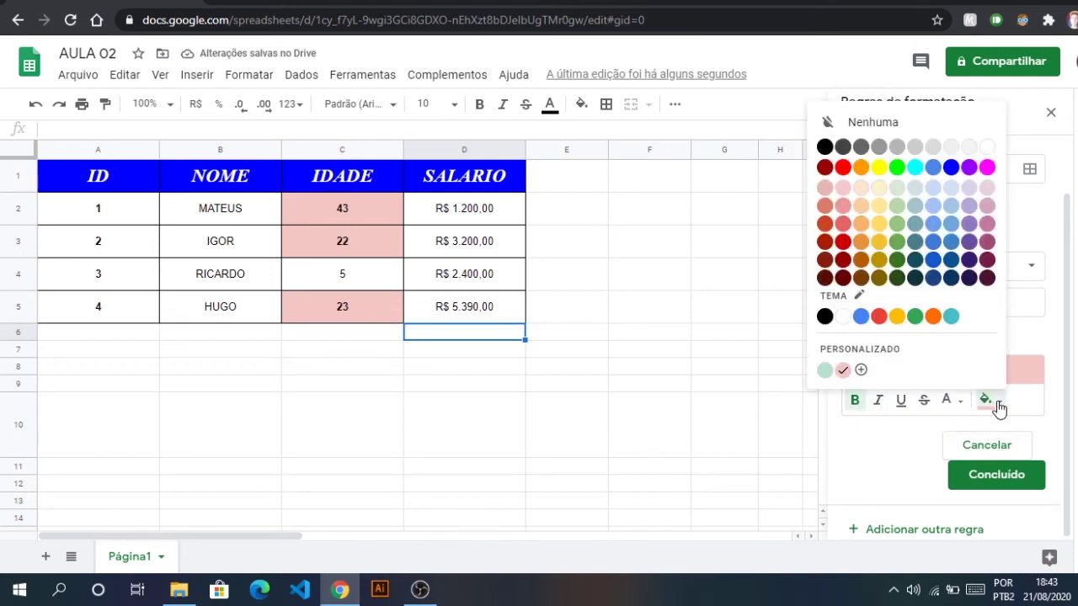
pyautogui.click(842, 167)
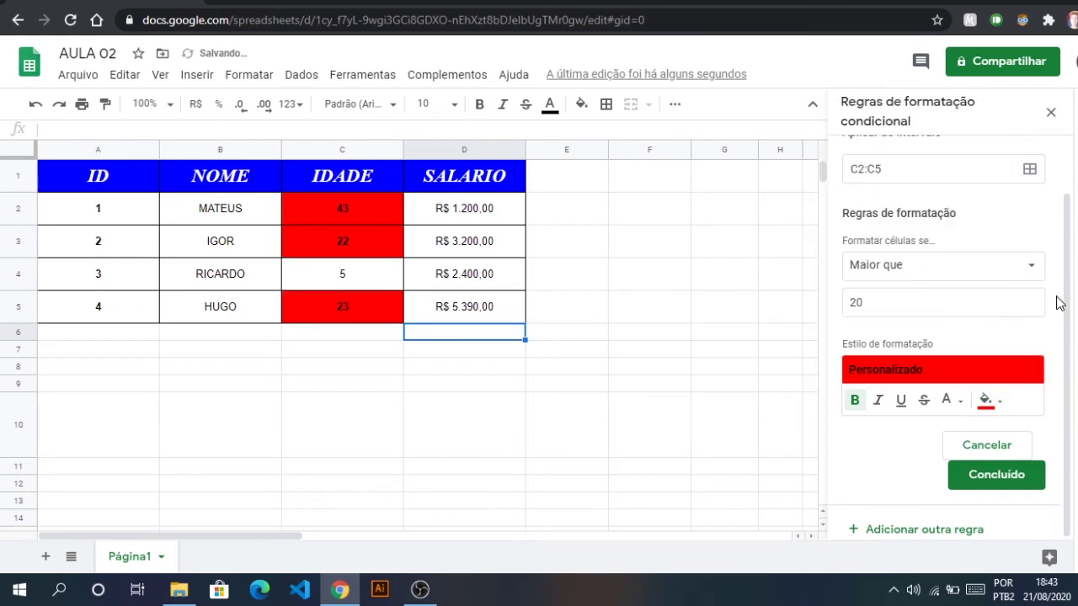
pyautogui.click(949, 401)
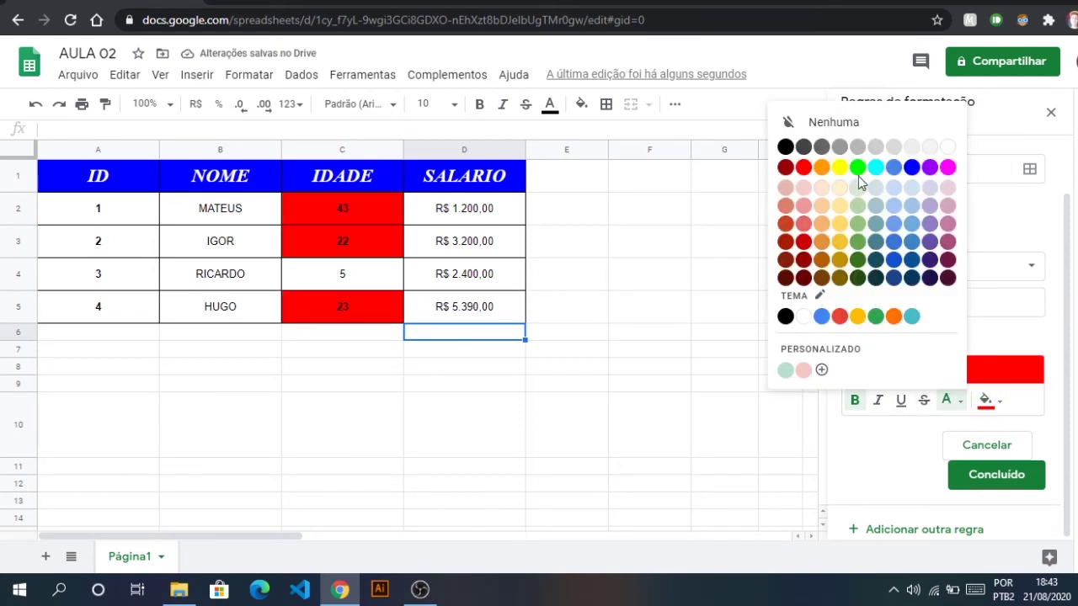
pyautogui.click(947, 149)
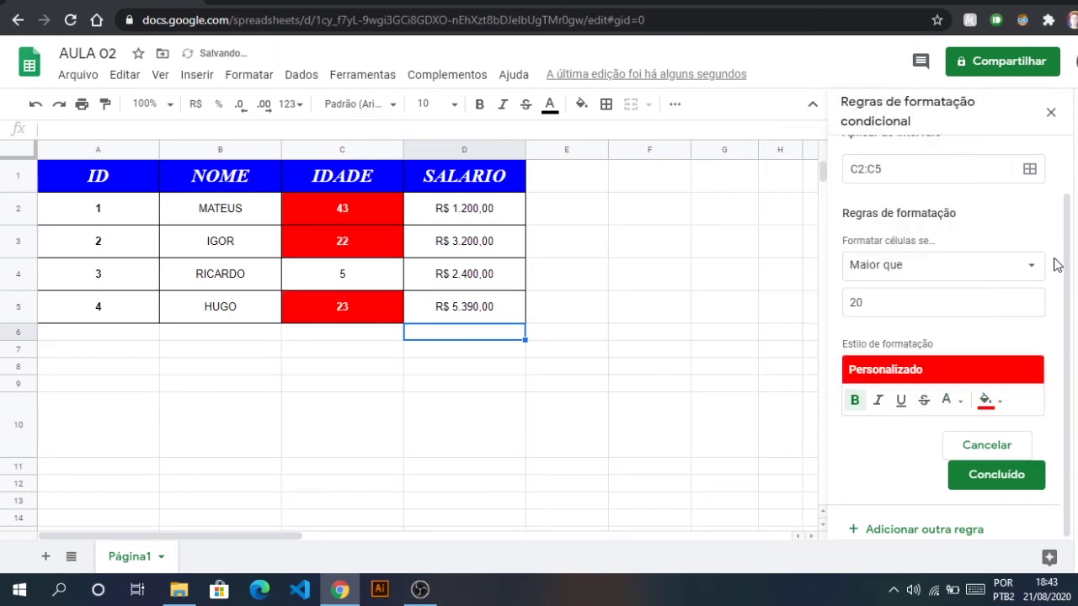
# Test the greater-than rule by entering 19 and after that 20 in cell C3.
pyautogui.click(336, 242)
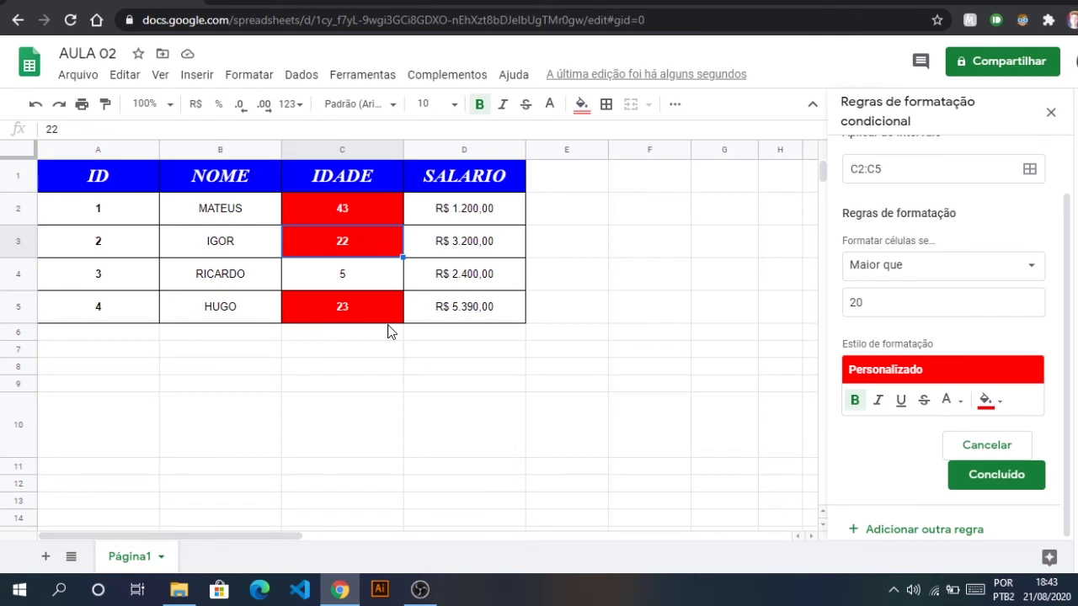
pyautogui.write('19')
pyautogui.click(469, 391)
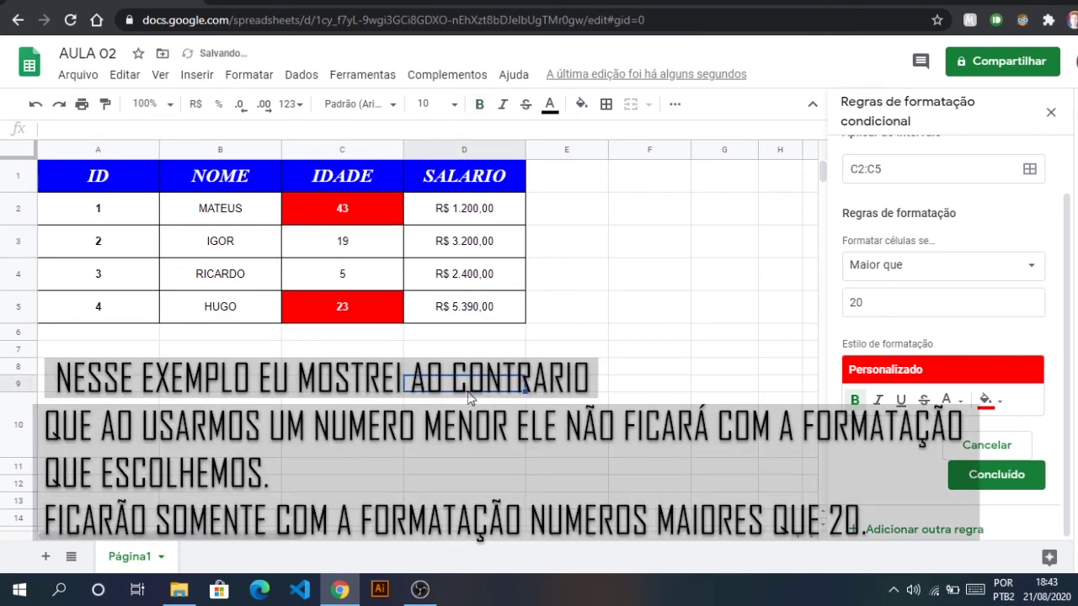
pyautogui.click(354, 253)
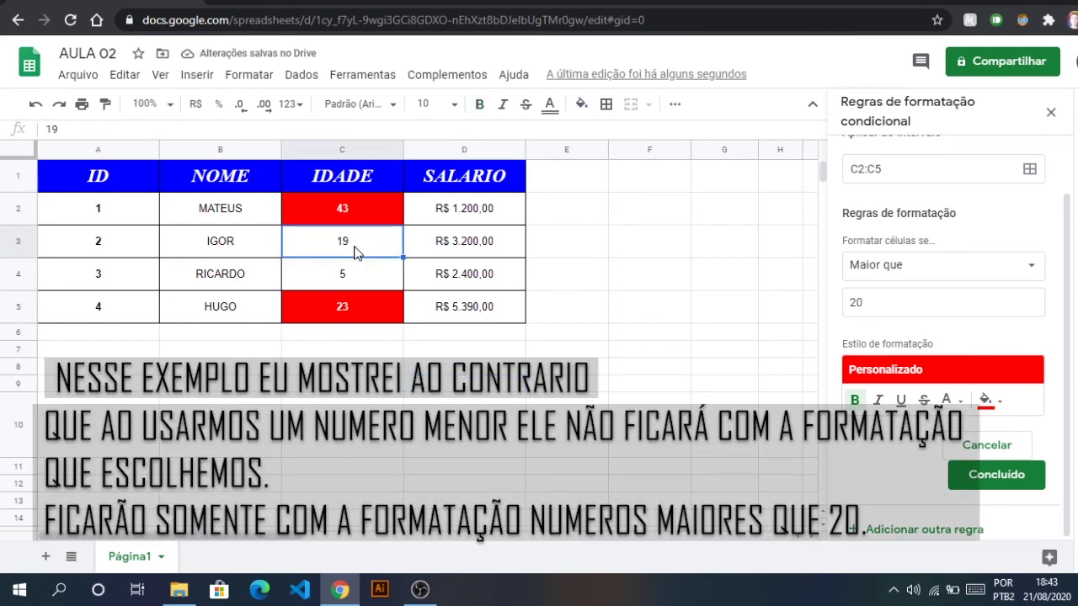
pyautogui.write('20')
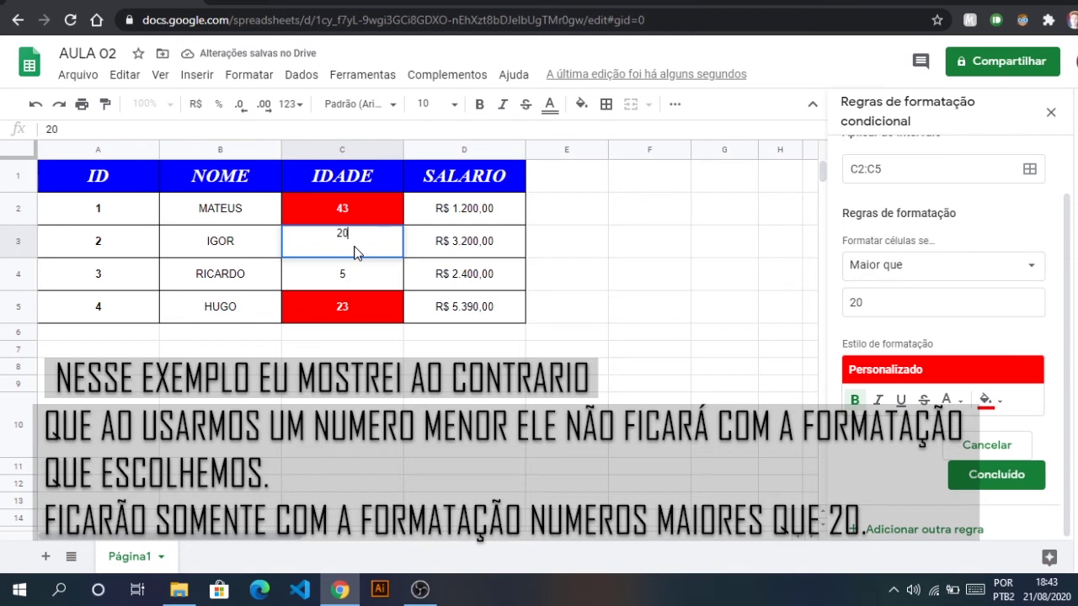
pyautogui.click(377, 390)
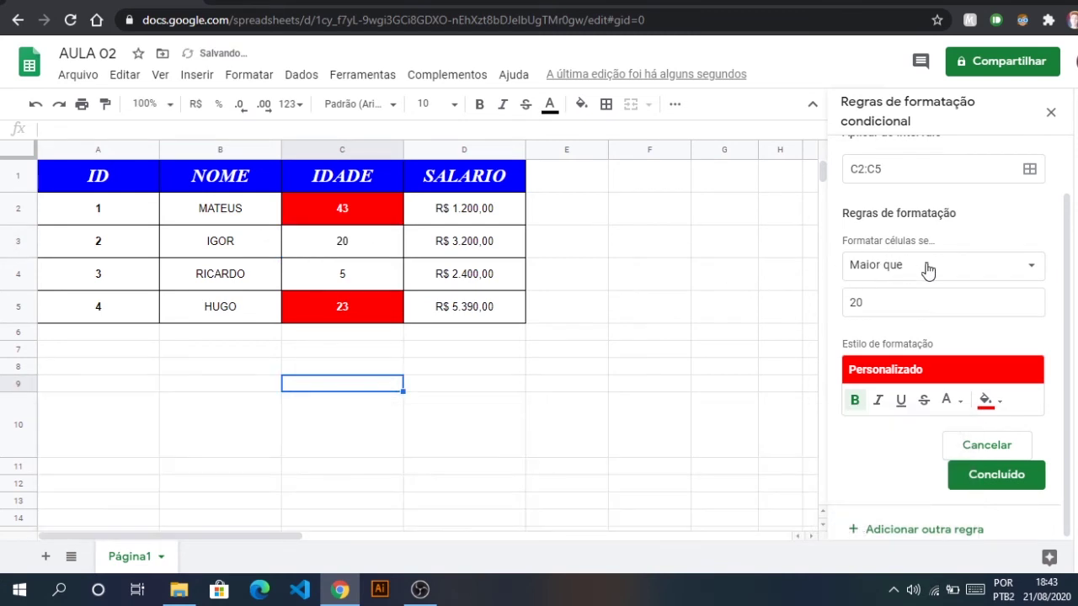
# Change the rule's condition to greater than or equal to (Maior ou igual a) with the value 34.
pyautogui.click(1002, 275)
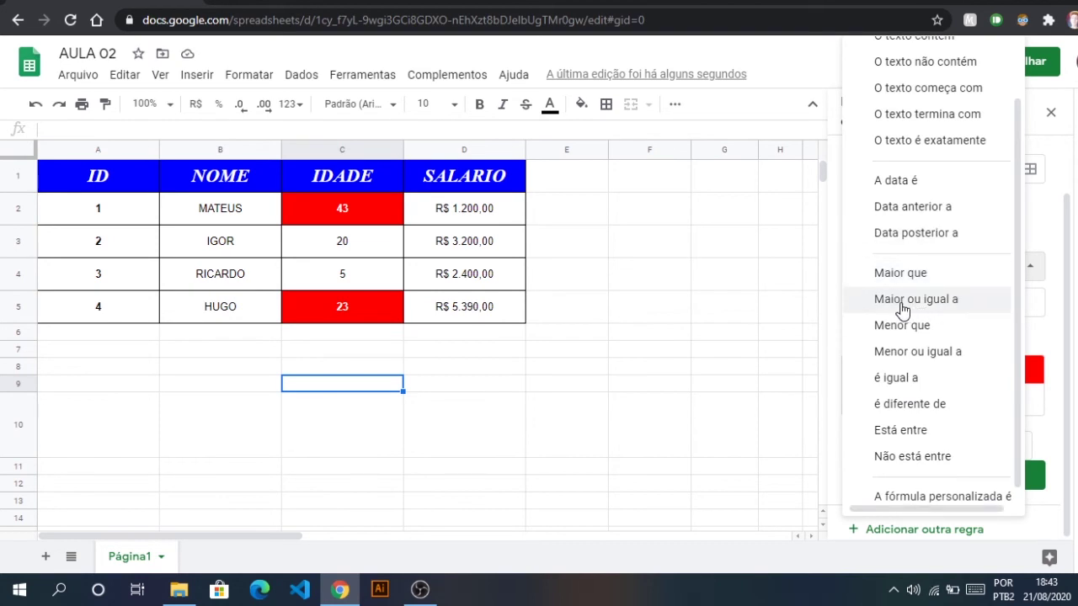
pyautogui.click(935, 300)
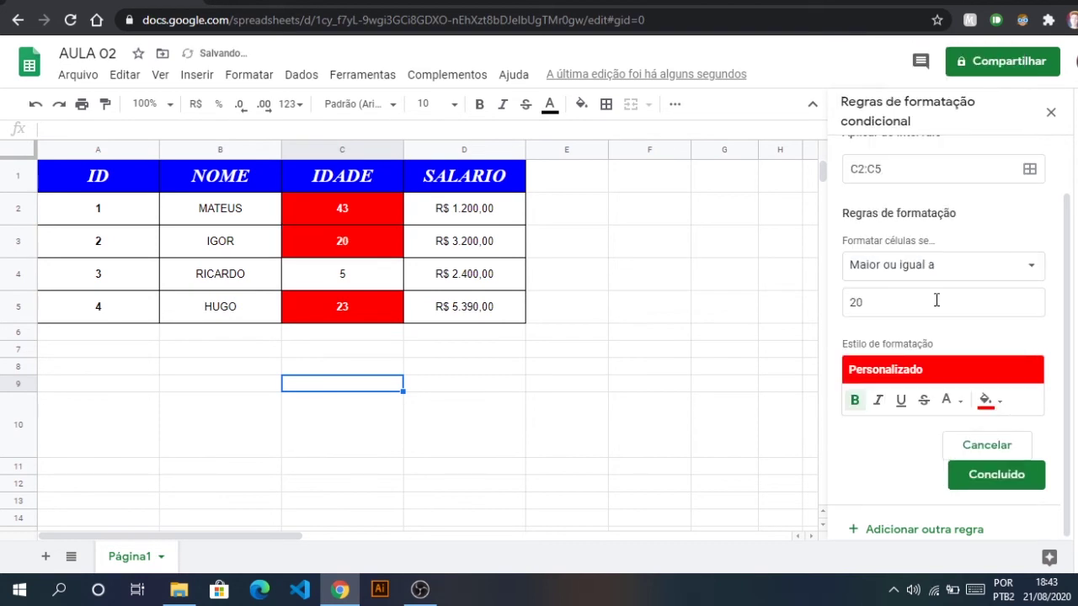
pyautogui.click(936, 300)
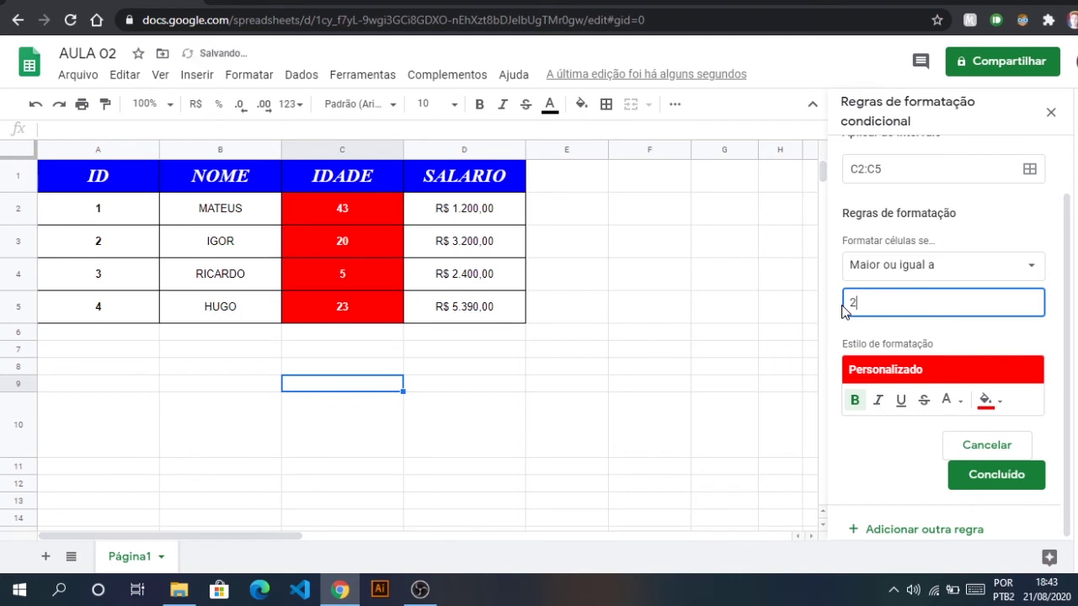
pyautogui.press('BackSpace')
pyautogui.write('34')
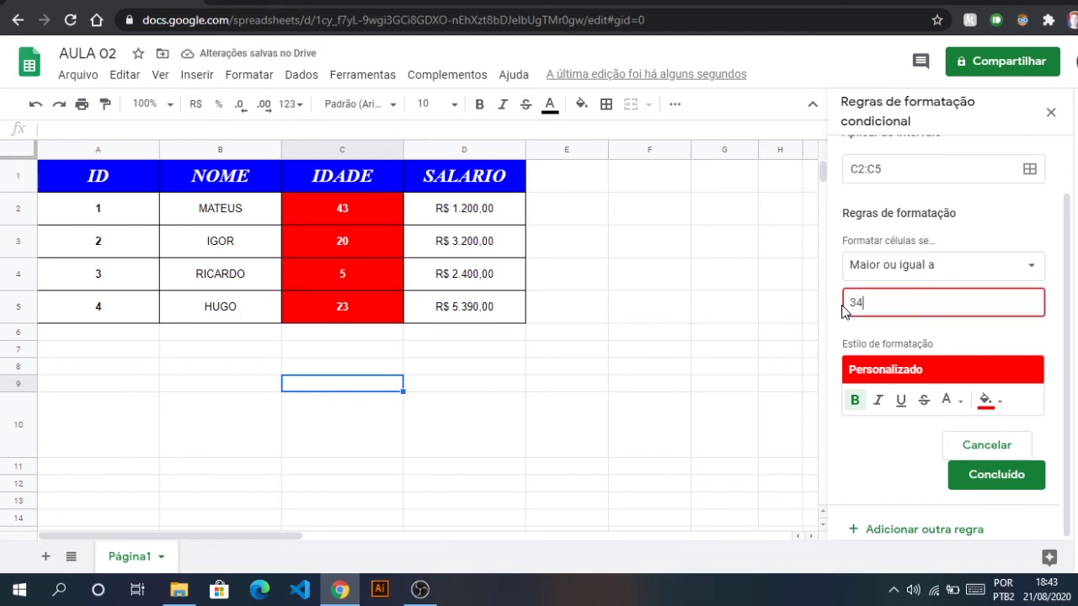
pyautogui.click(788, 310)
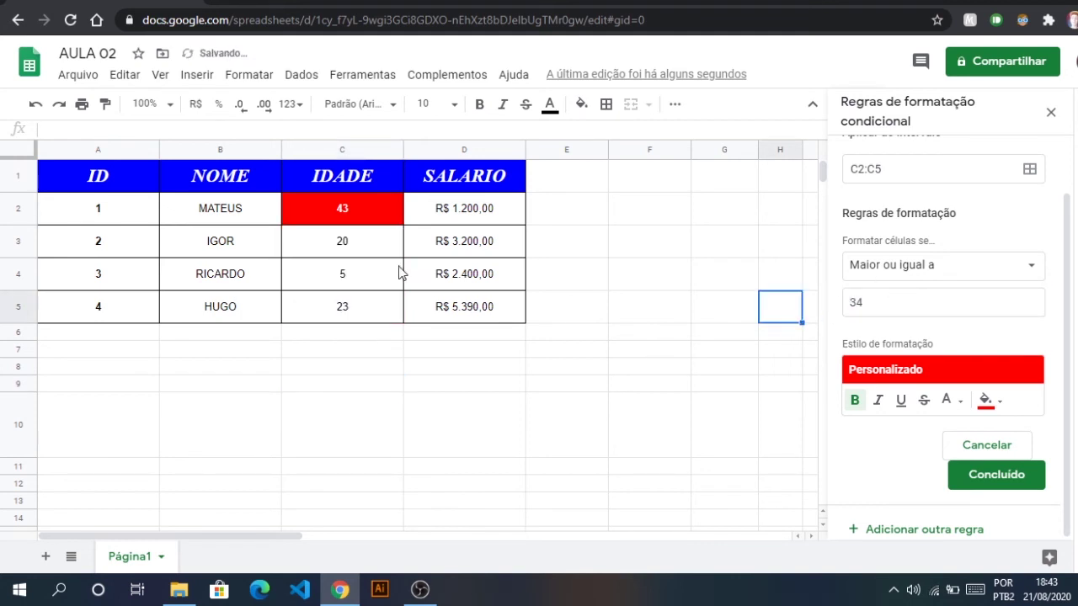
# Compare the IDADE cells against the new threshold and enter 34 in cell C5.
pyautogui.click(378, 282)
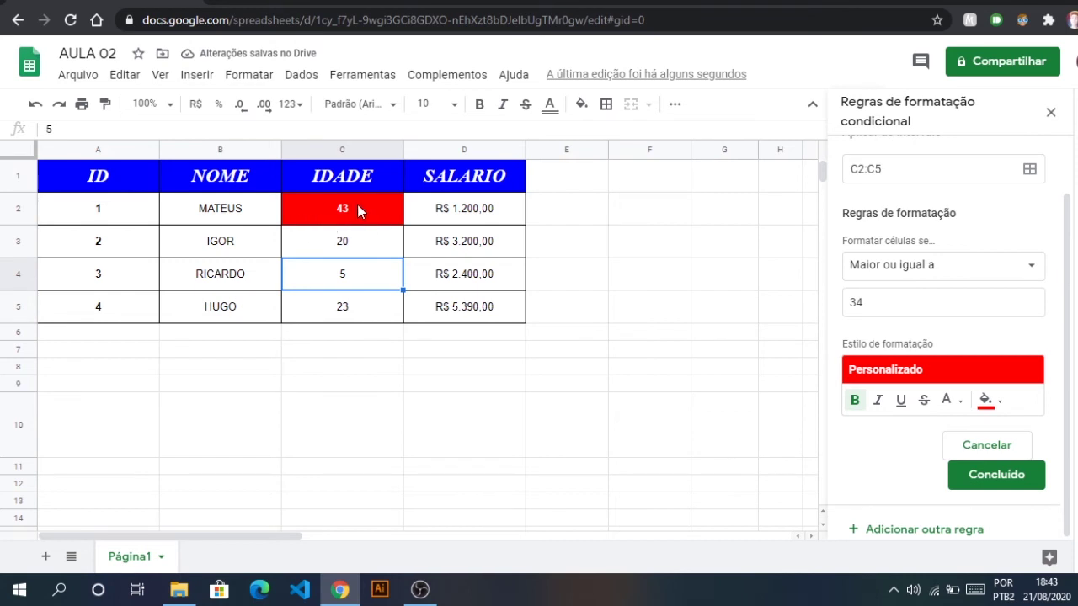
pyautogui.click(357, 203)
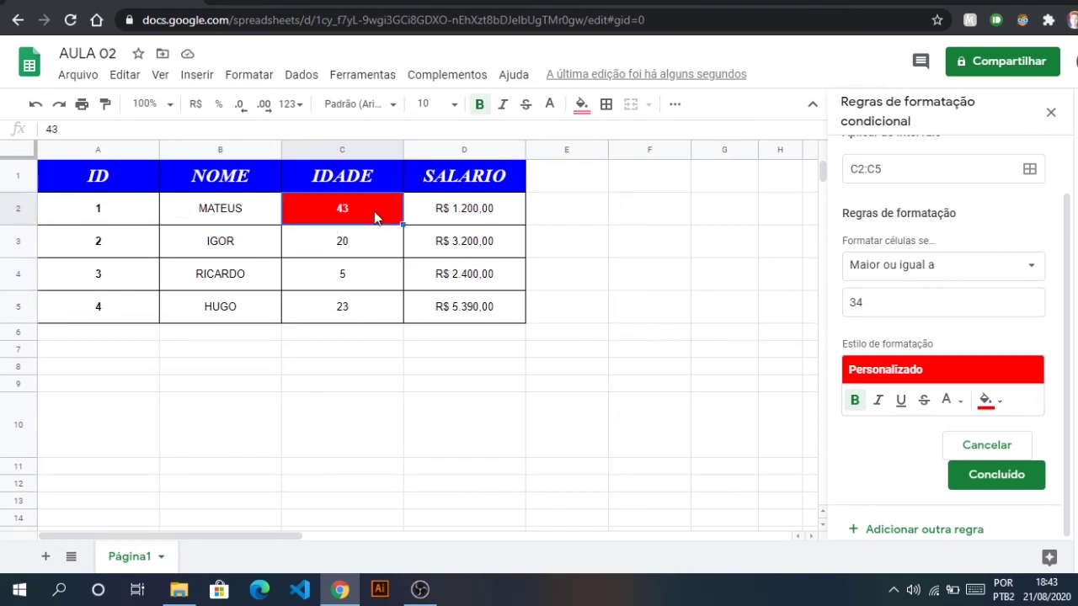
pyautogui.click(361, 316)
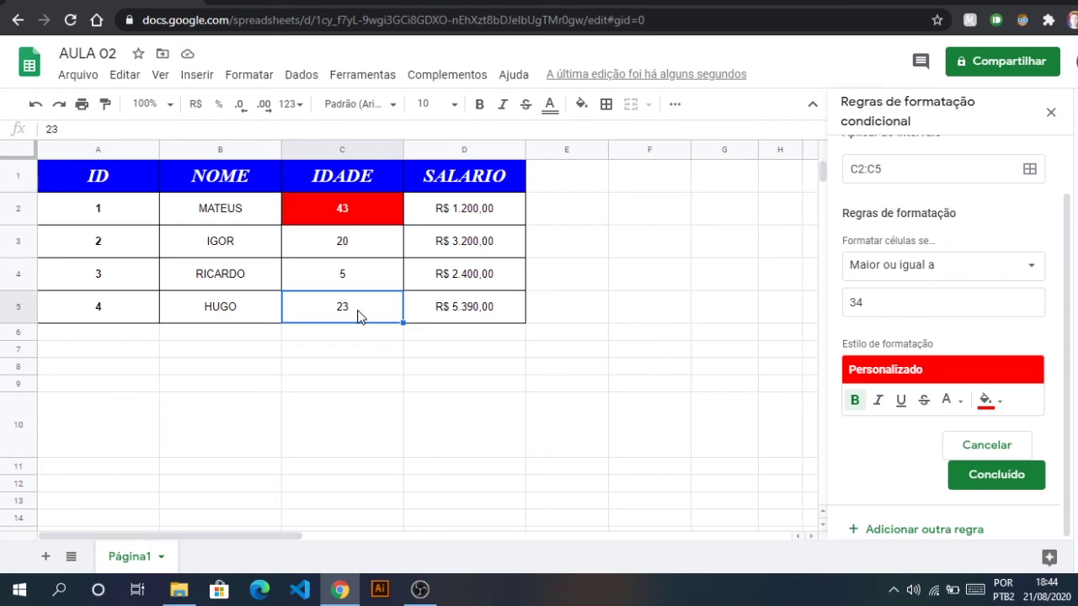
pyautogui.write('34')
pyautogui.click(414, 406)
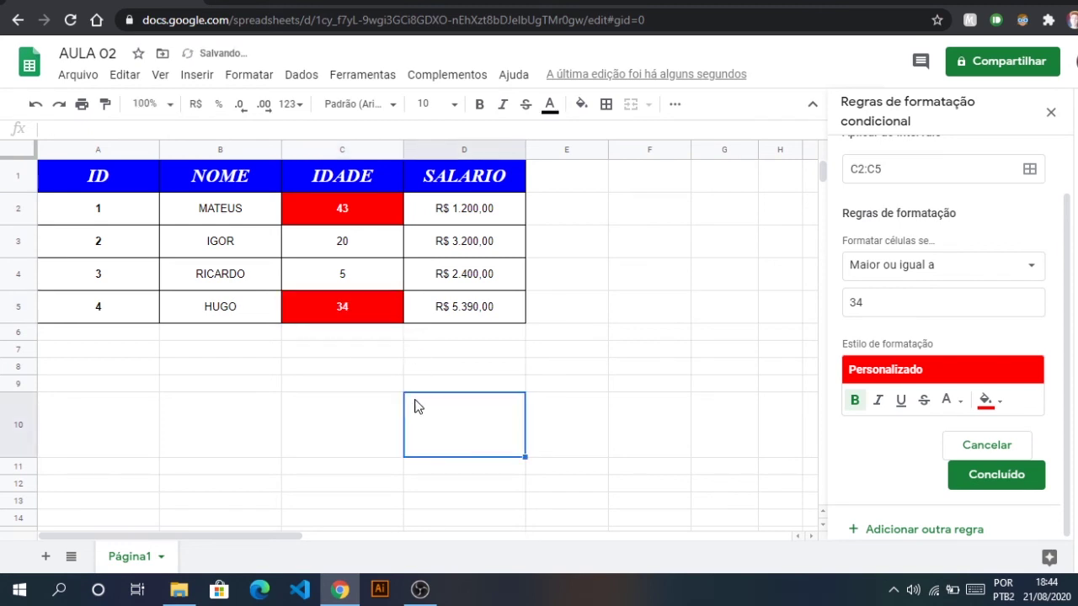
# Enter 35 in cell C5 and cancel the conditional formatting rule.
pyautogui.click(340, 308)
pyautogui.write('35')
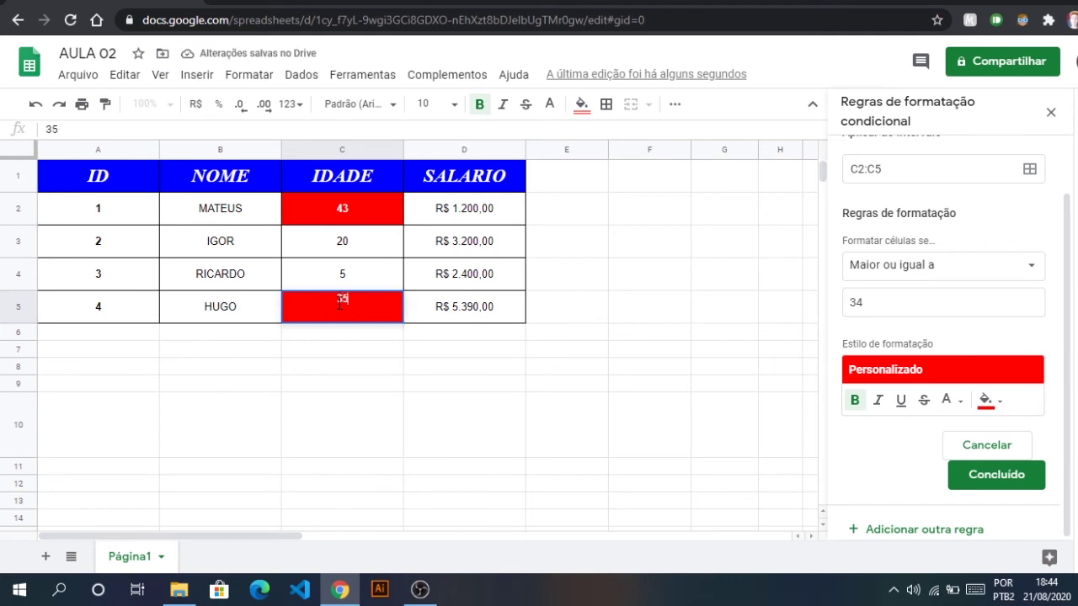
pyautogui.click(341, 424)
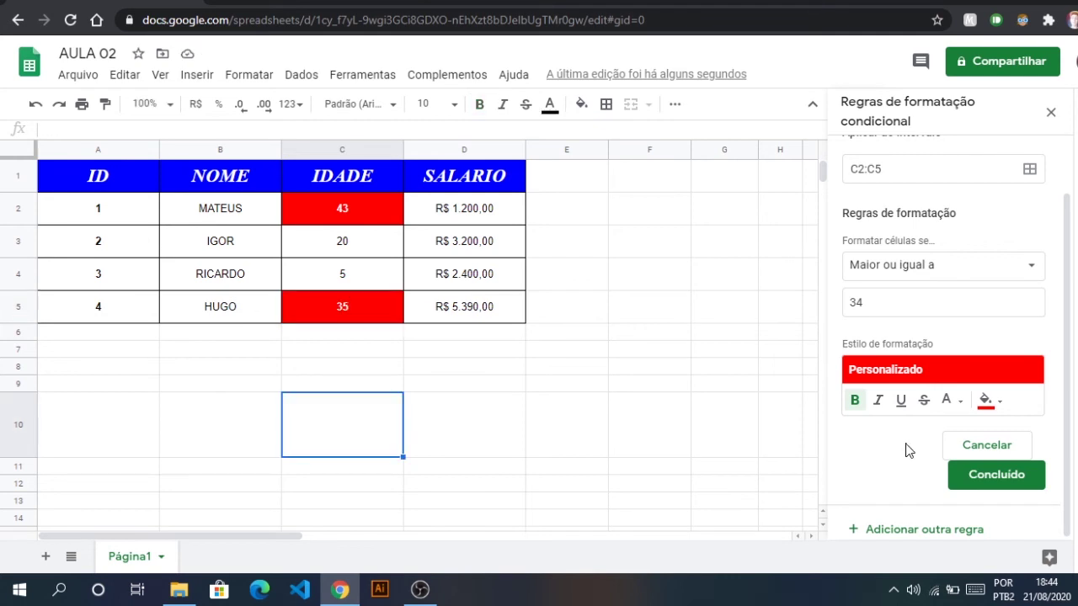
pyautogui.click(975, 446)
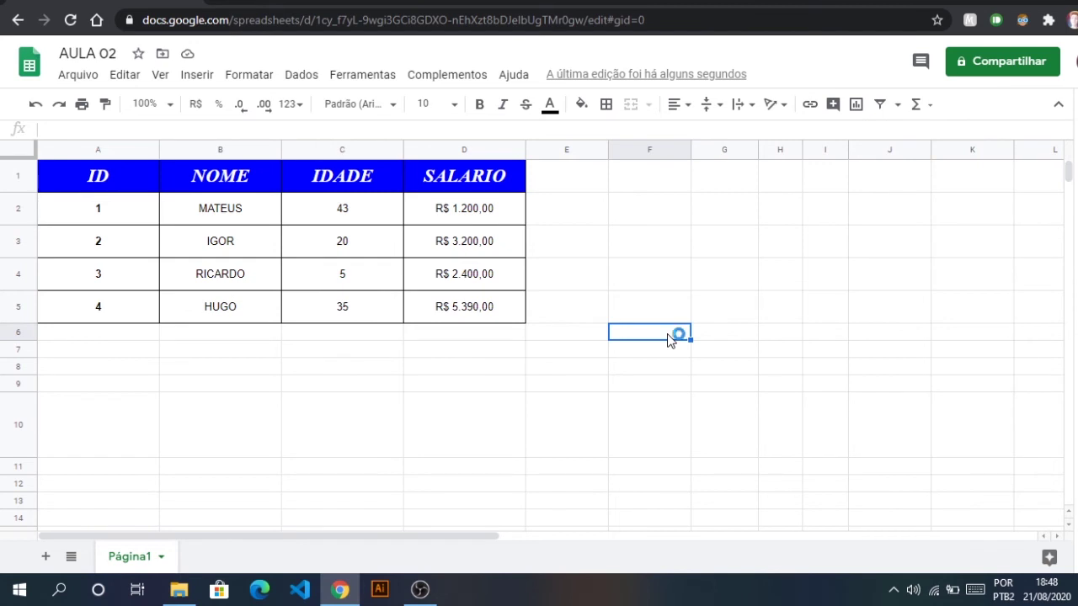
# Enter the formula =C2 in cell C6 to reference the first IDADE value, and clear the cell again.
pyautogui.click(356, 211)
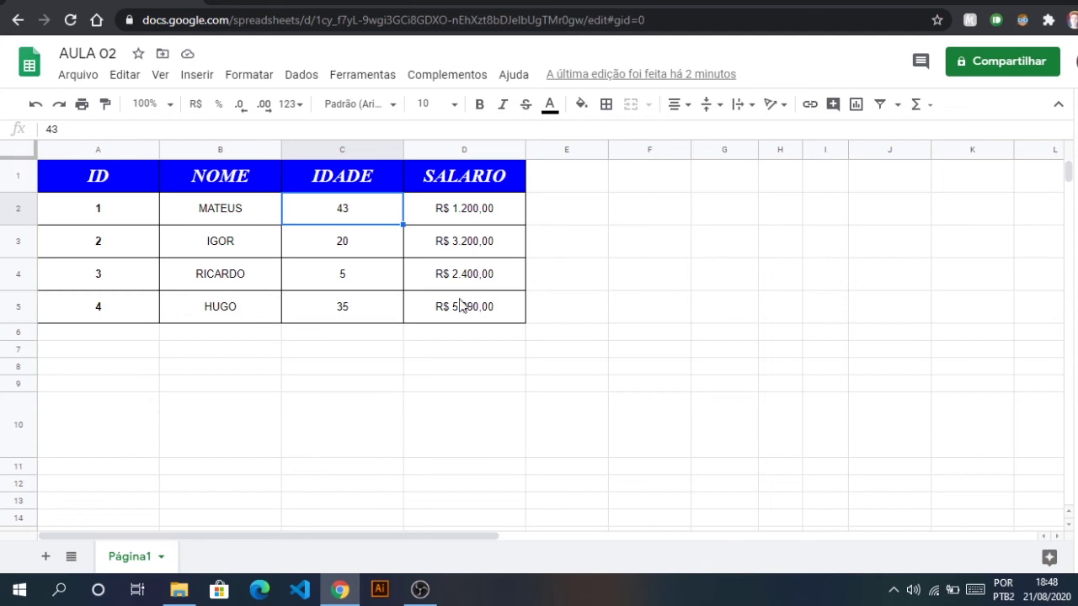
pyautogui.doubleClick(354, 333)
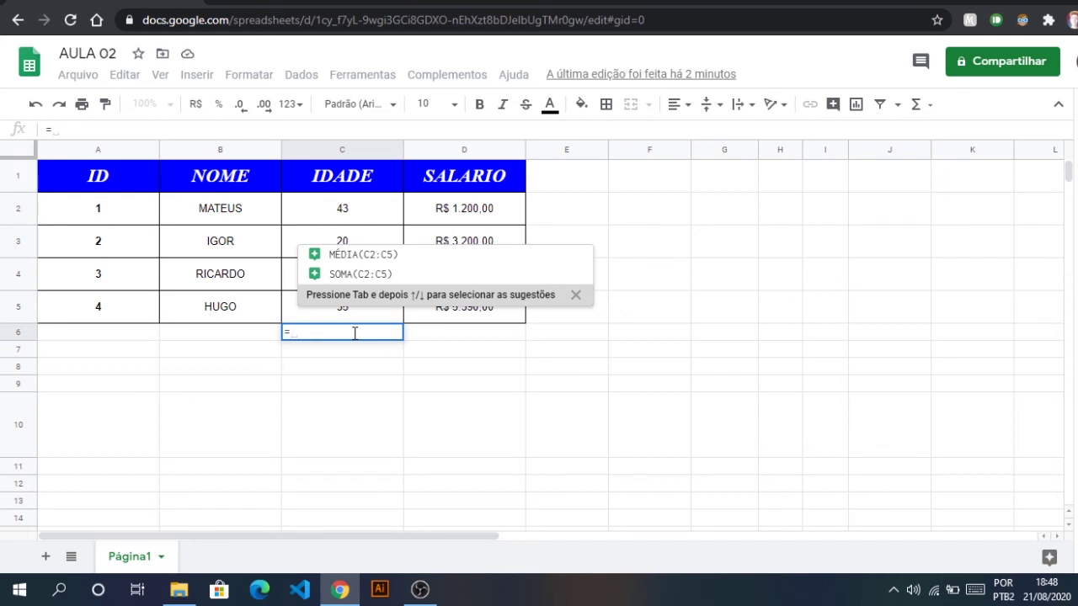
pyautogui.write('C')
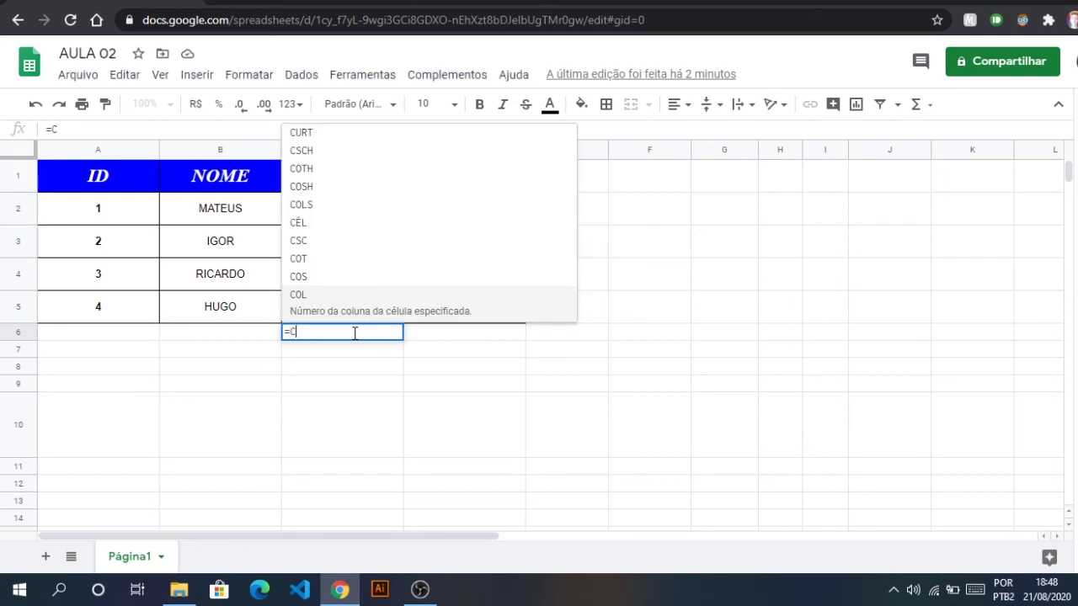
pyautogui.write('2')
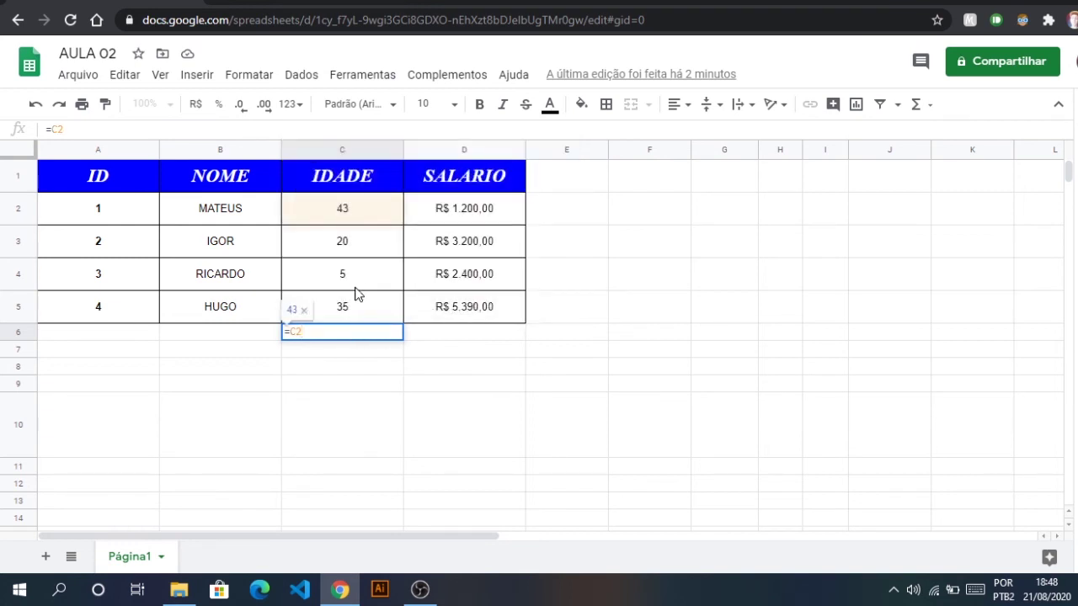
pyautogui.press('Return')
pyautogui.click(355, 246)
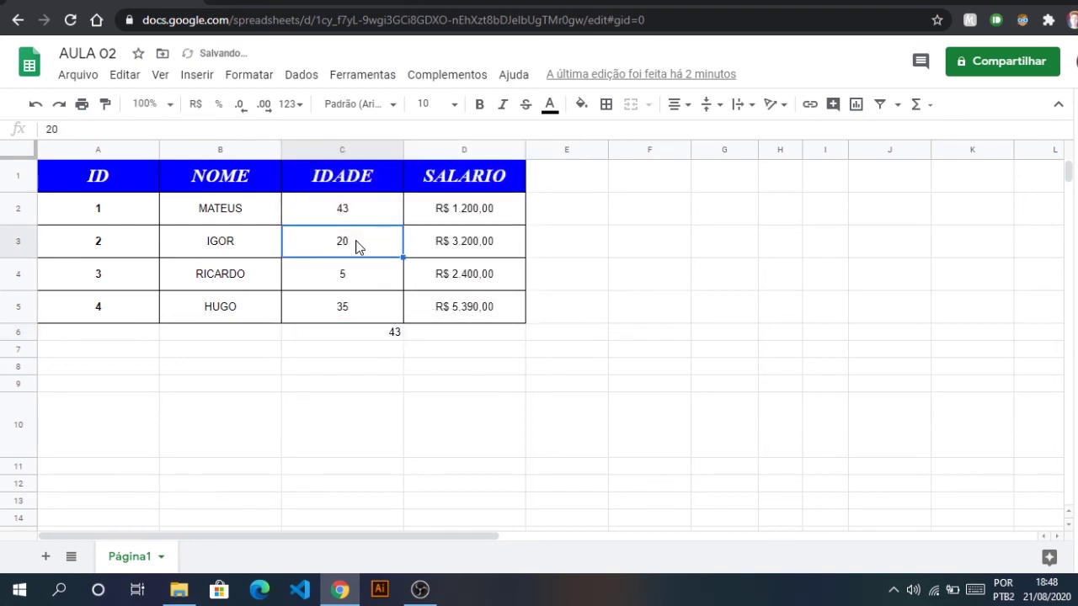
pyautogui.click(376, 333)
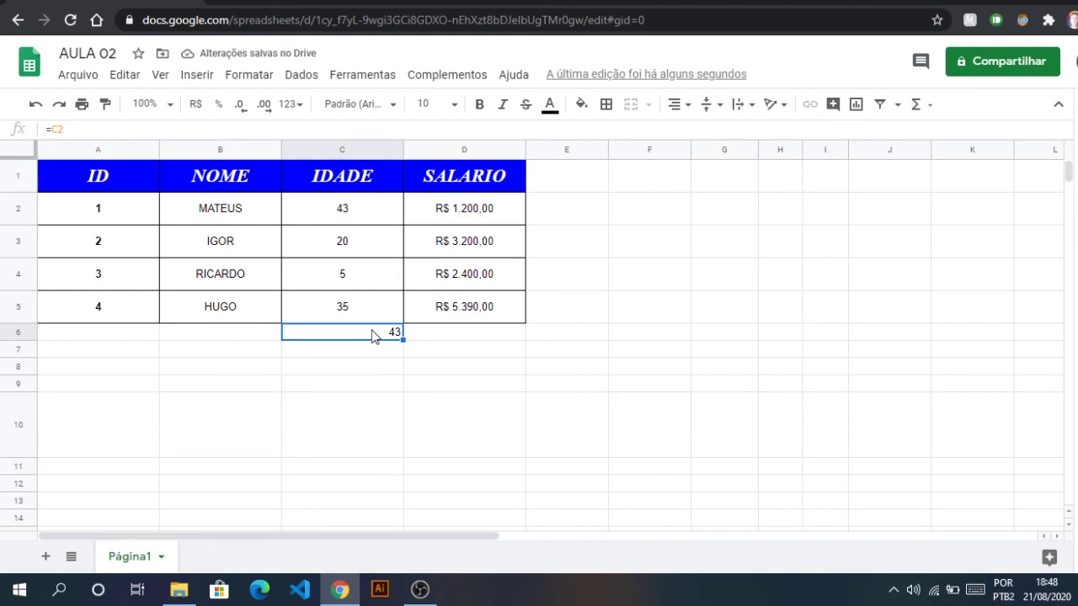
pyautogui.press('Delete')
pyautogui.write('=')
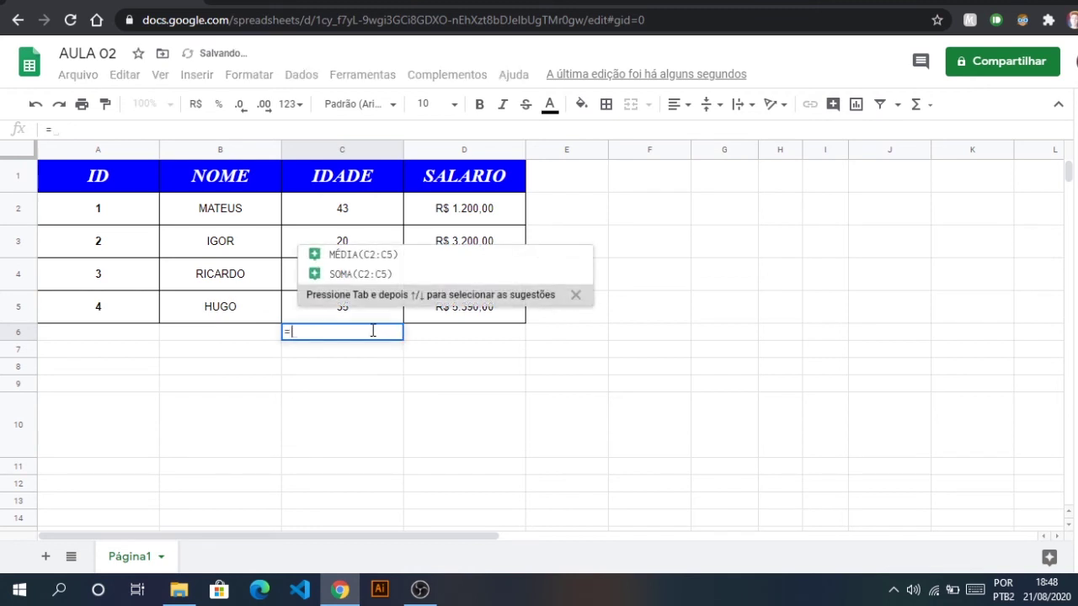
pyautogui.click(347, 216)
pyautogui.click(346, 250)
pyautogui.click(347, 281)
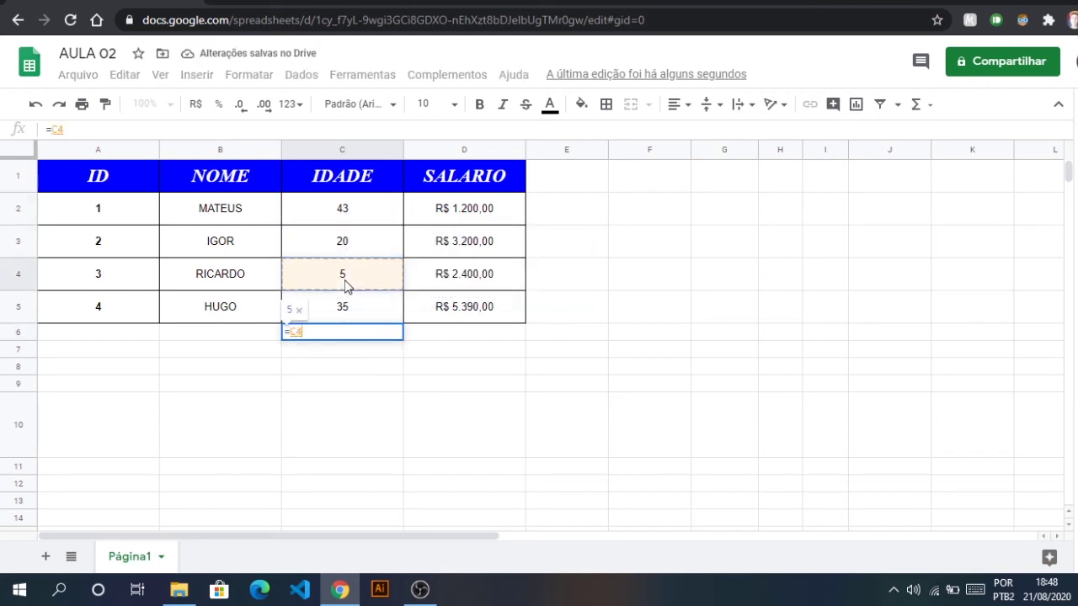
pyautogui.click(347, 310)
pyautogui.click(346, 215)
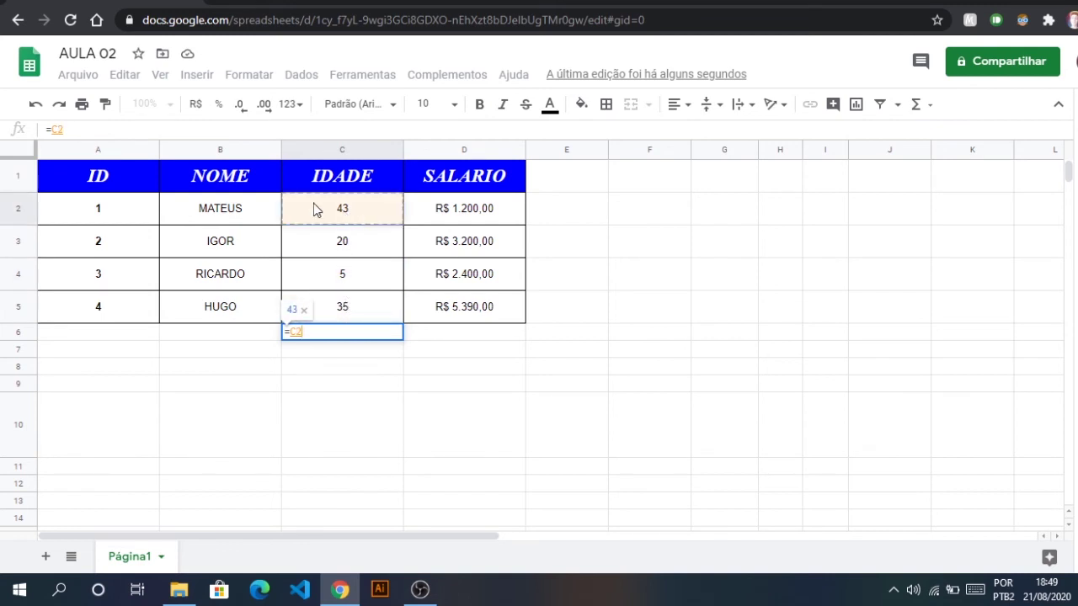
pyautogui.moveTo(311, 203); pyautogui.dragTo(343, 306)
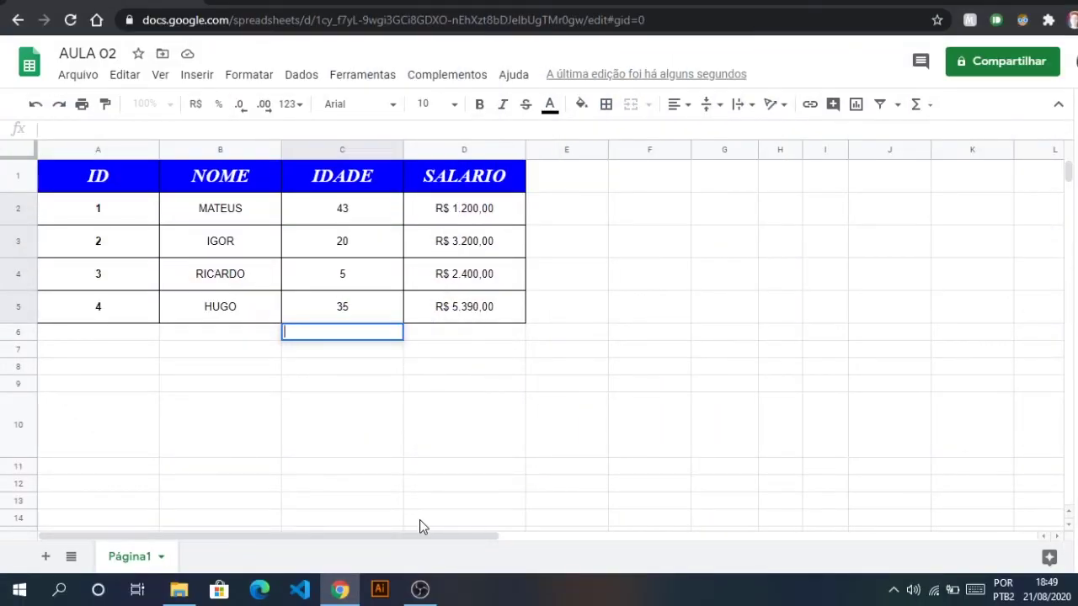
# Enter the formula =C2+C3+C4+C5 in cell C6 to add up the IDADE values.
pyautogui.write('=C2')
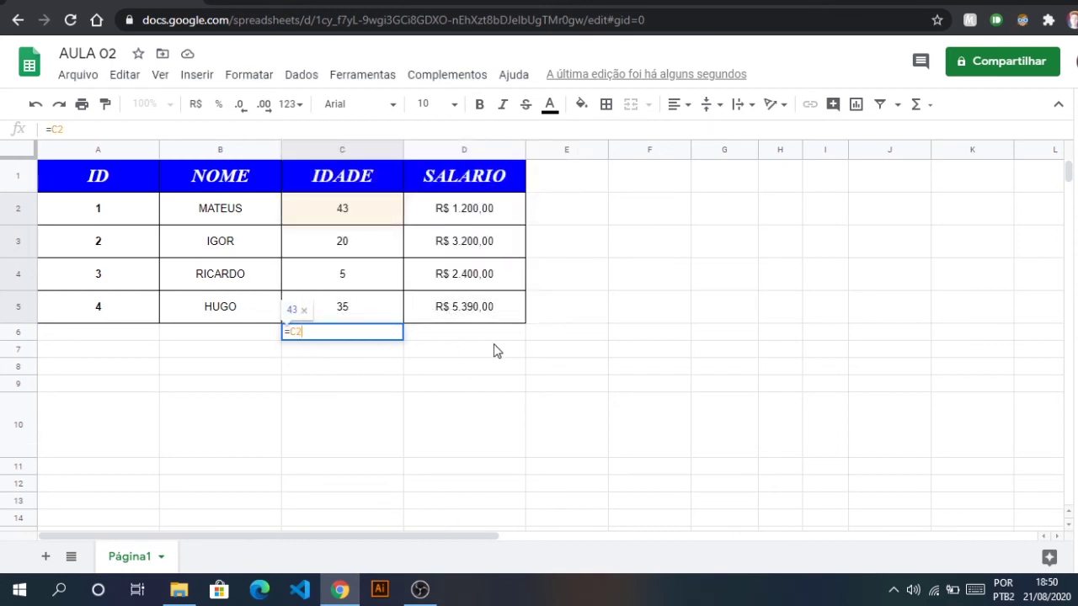
pyautogui.write('+')
pyautogui.click(335, 246)
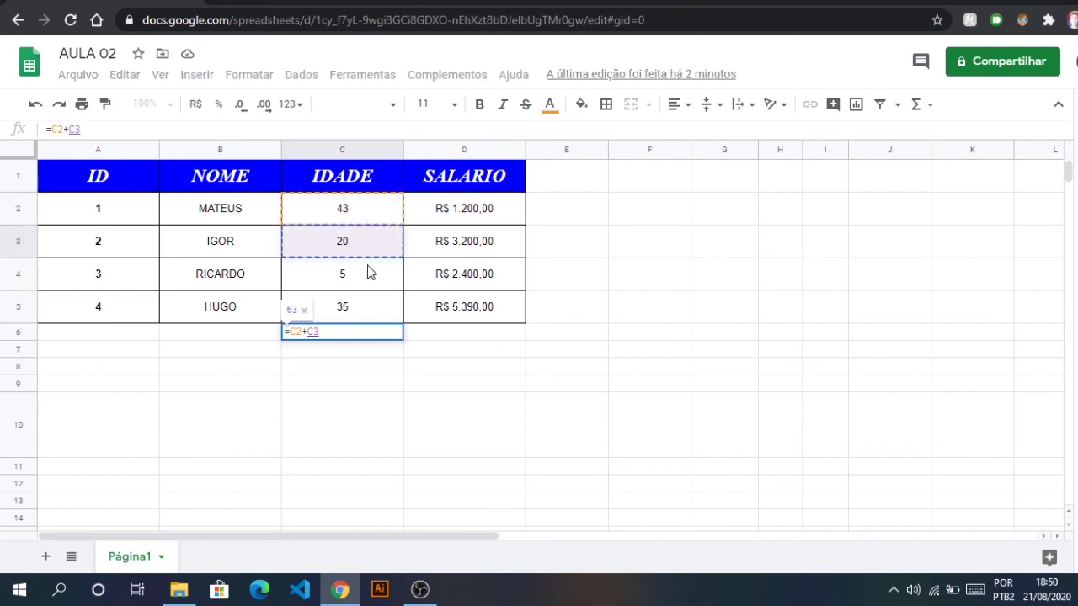
pyautogui.write('+')
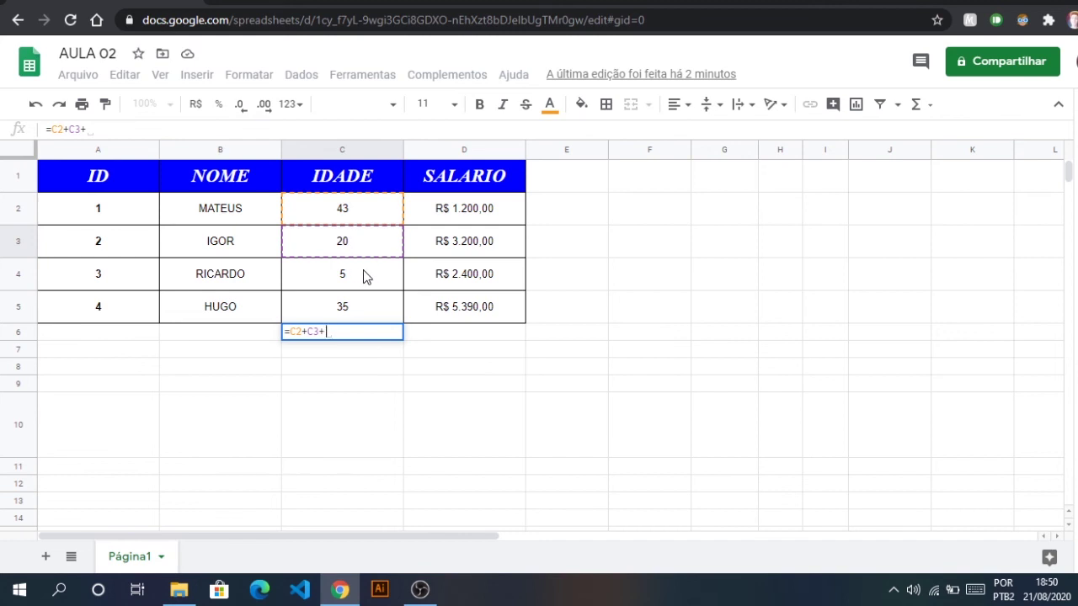
pyautogui.click(367, 277)
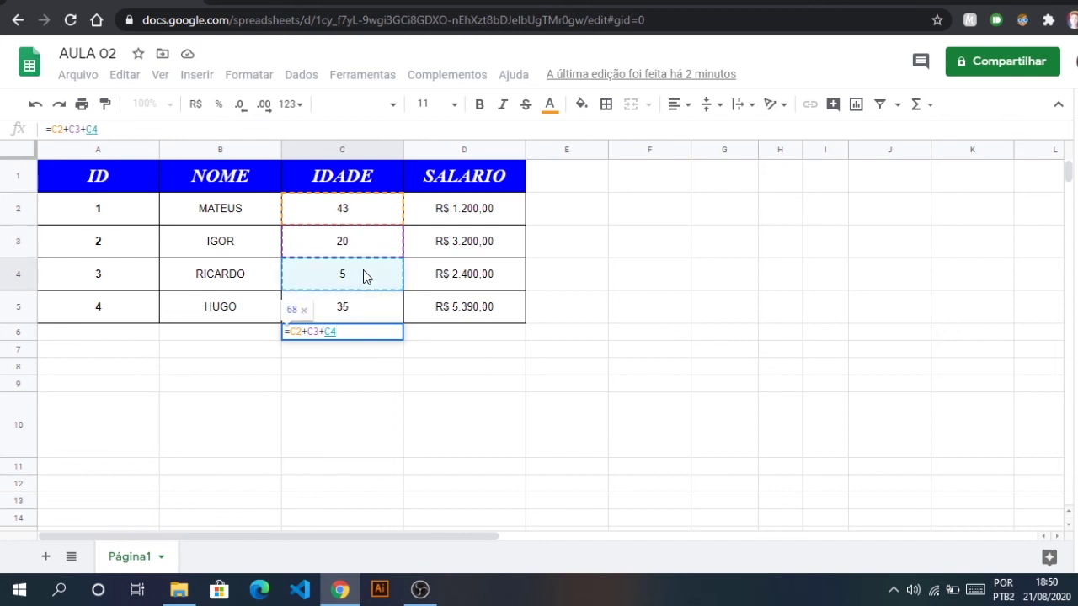
pyautogui.write('+')
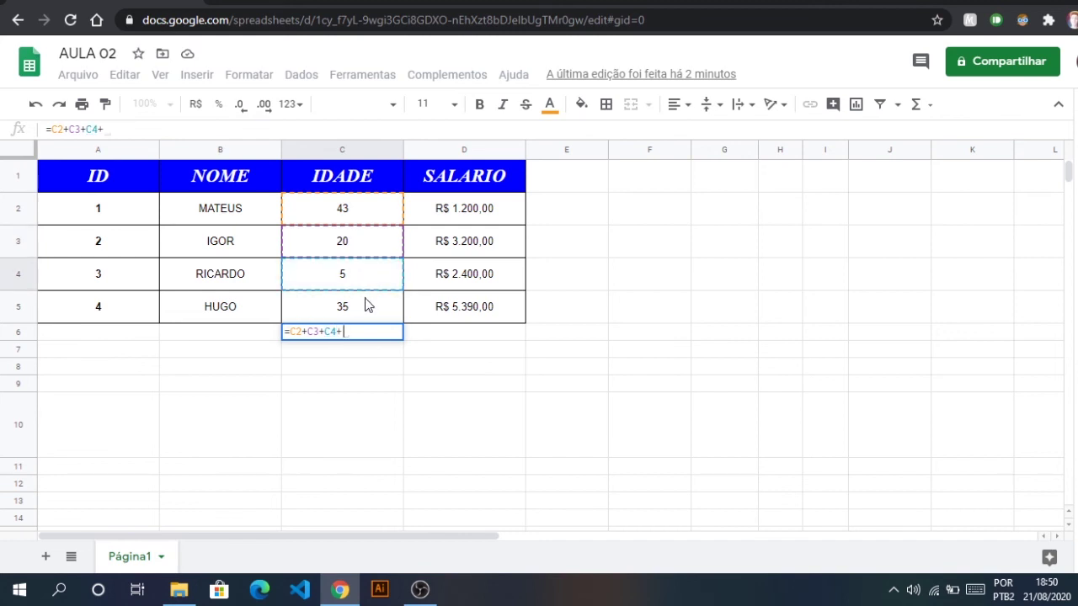
pyautogui.click(365, 306)
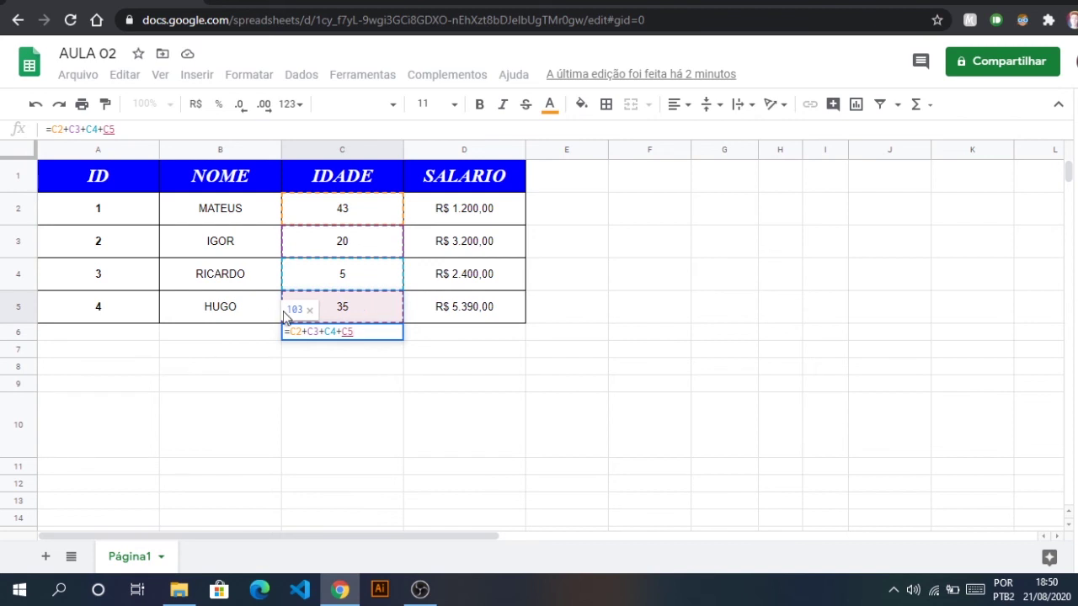
pyautogui.click(367, 334)
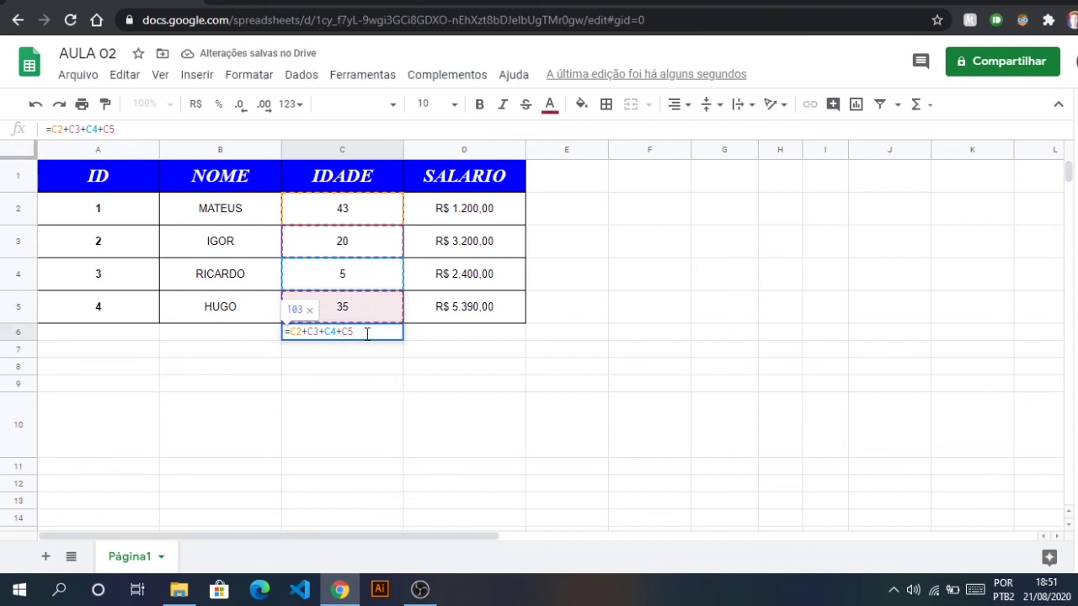
pyautogui.press('Return')
pyautogui.click(368, 335)
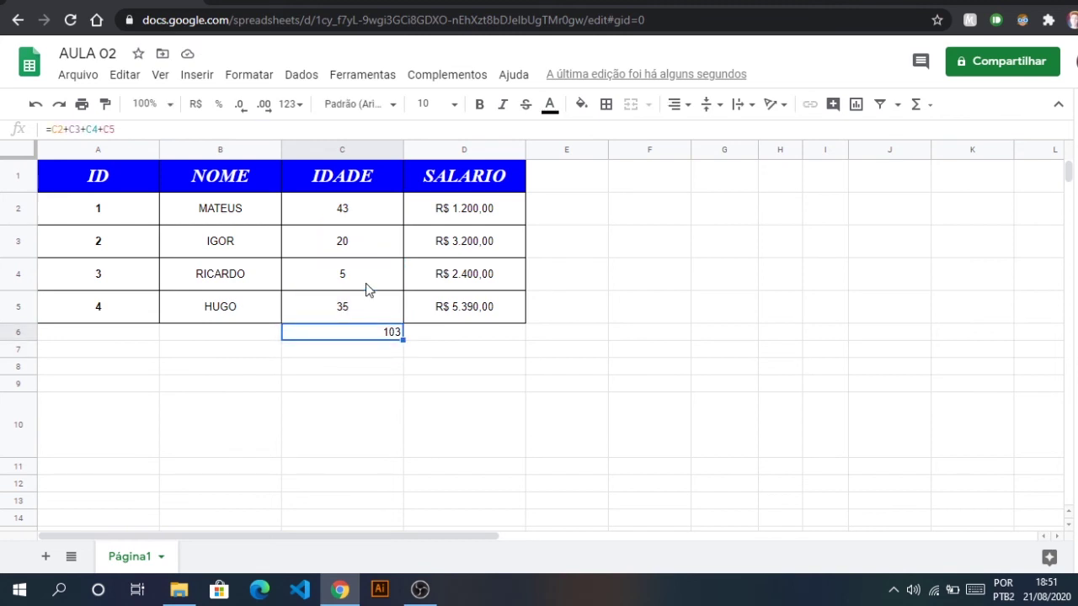
# Compare the sum of the IDADE range C2:C5 with the formula result in cell C6.
pyautogui.moveTo(375, 216); pyautogui.dragTo(375, 291)
pyautogui.click(376, 221)
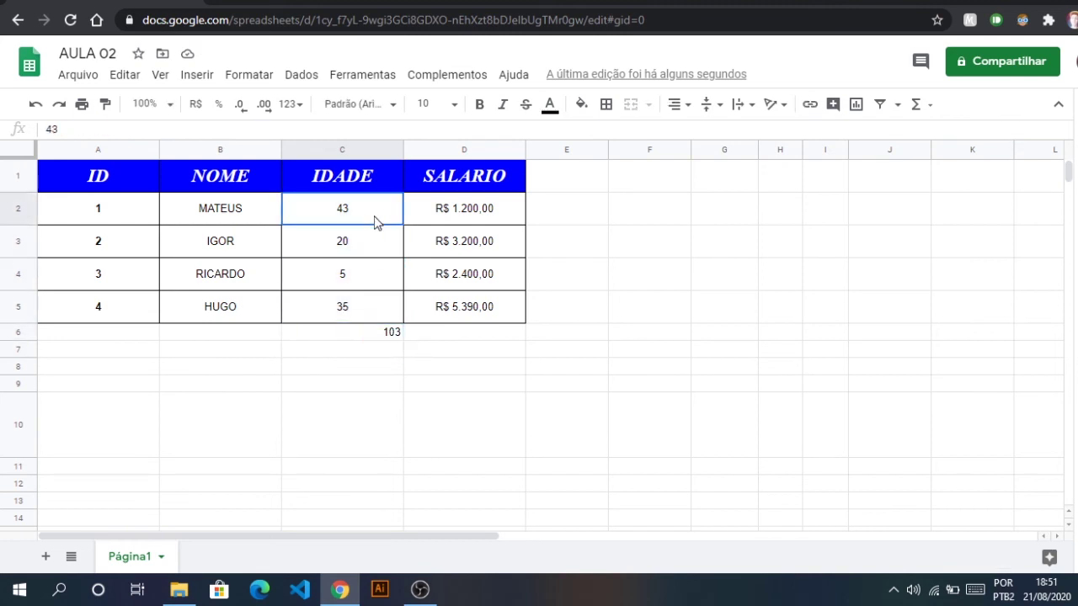
pyautogui.moveTo(380, 211); pyautogui.dragTo(372, 313)
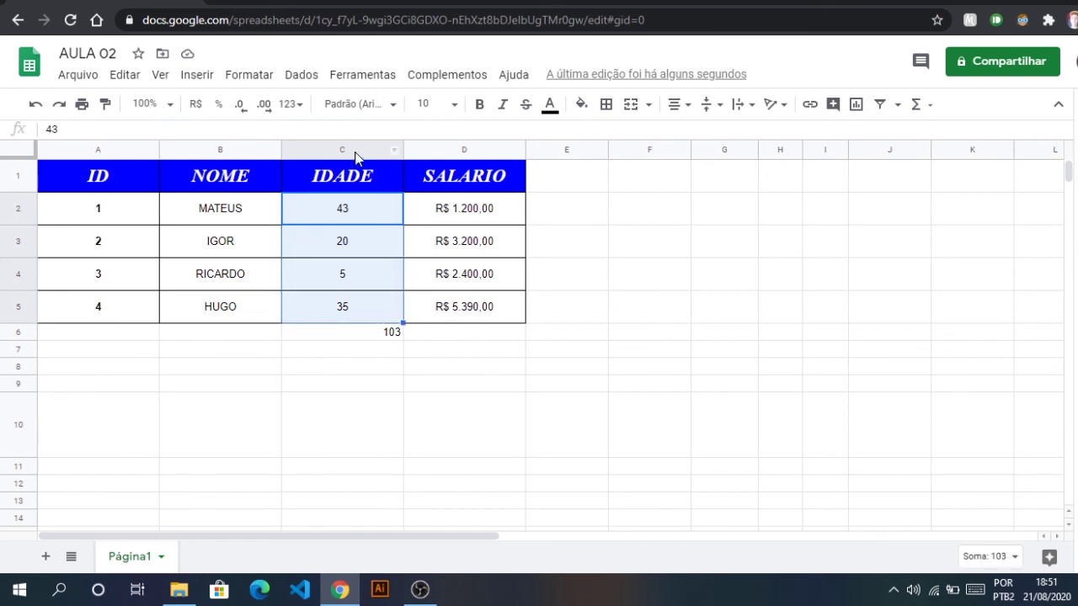
pyautogui.click(354, 333)
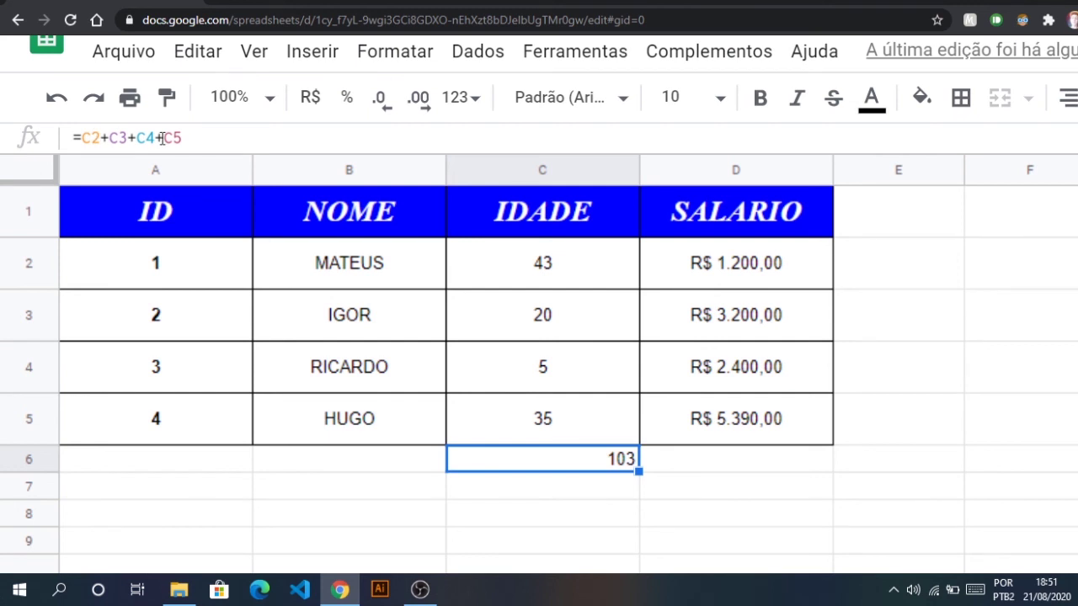
# Remove the C4 term from the formula in cell C6 and write it back in as =C2+C3+C4+C5.
pyautogui.doubleClick(596, 460)
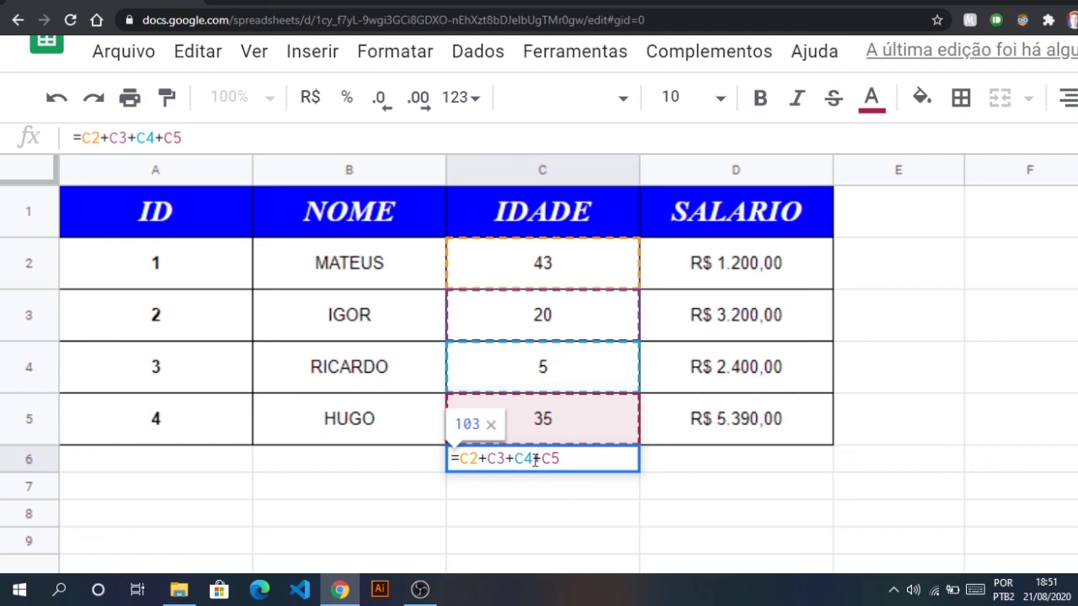
pyautogui.click(535, 460)
pyautogui.press('BackSpace')
pyautogui.press('BackSpace')
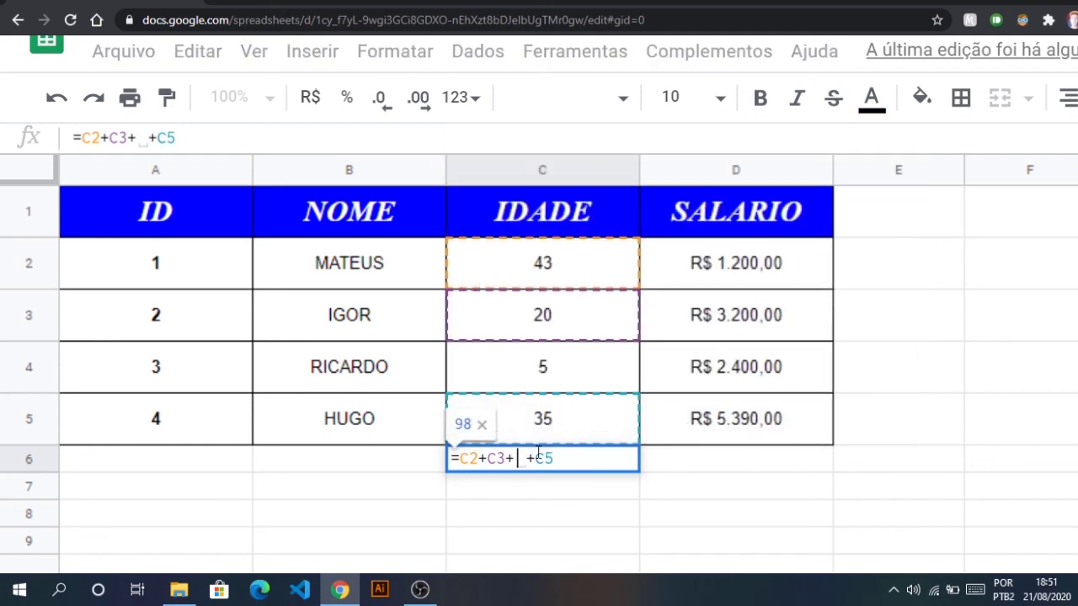
pyautogui.press('BackSpace')
pyautogui.press('Delete')
pyautogui.click(557, 461)
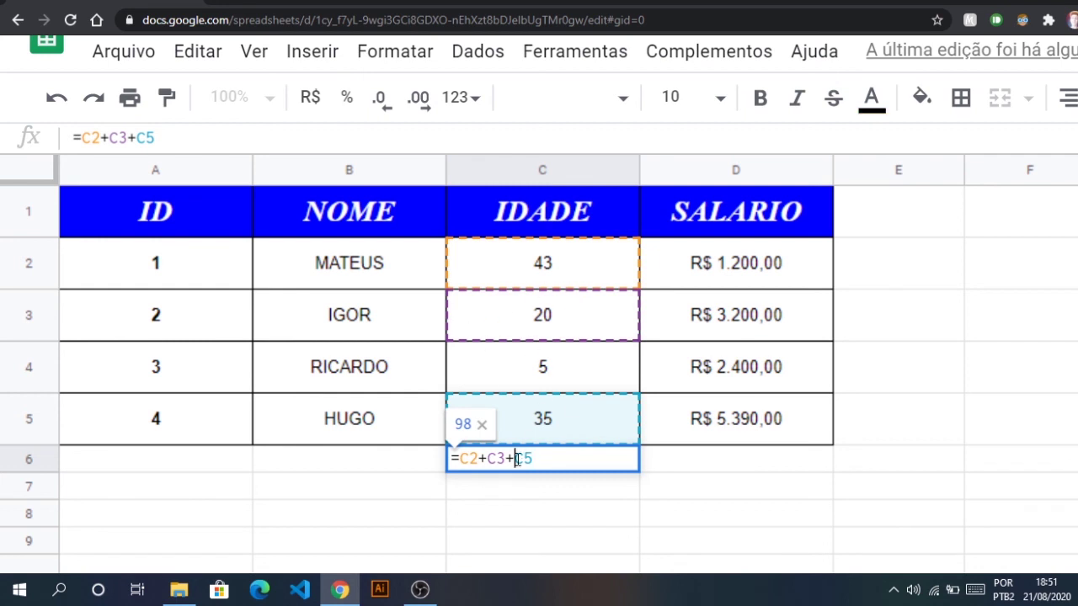
pyautogui.click(516, 459)
pyautogui.write('C4')
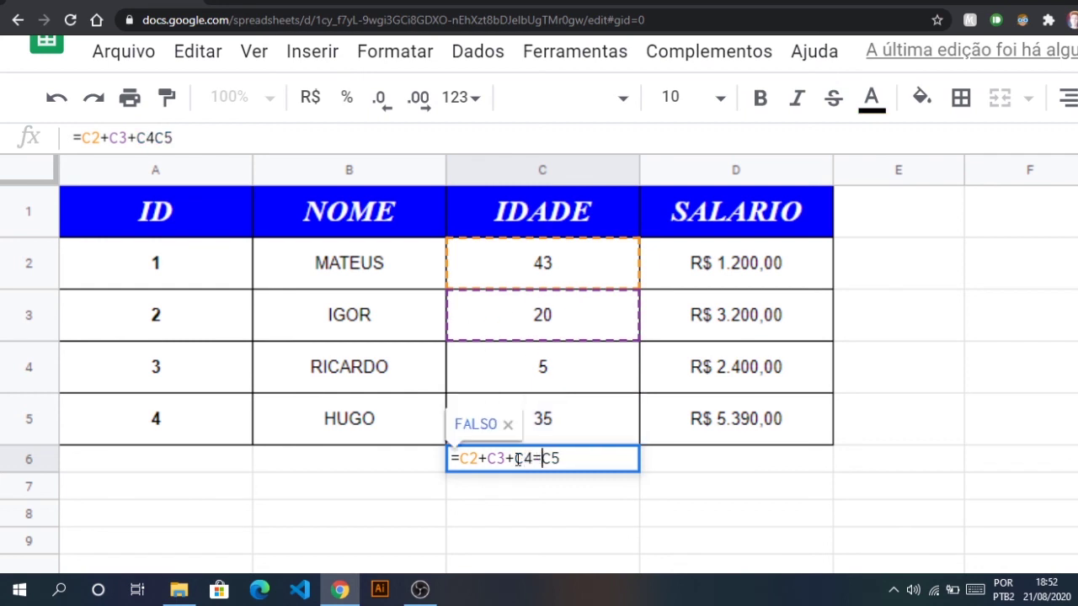
pyautogui.write('+')
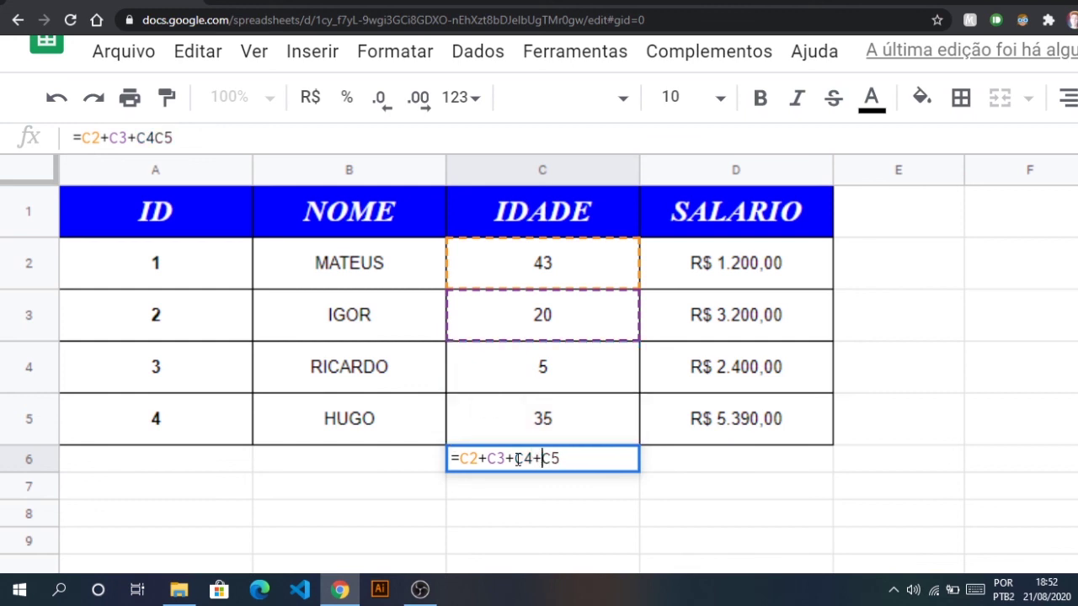
pyautogui.press('Return')
pyautogui.click(588, 467)
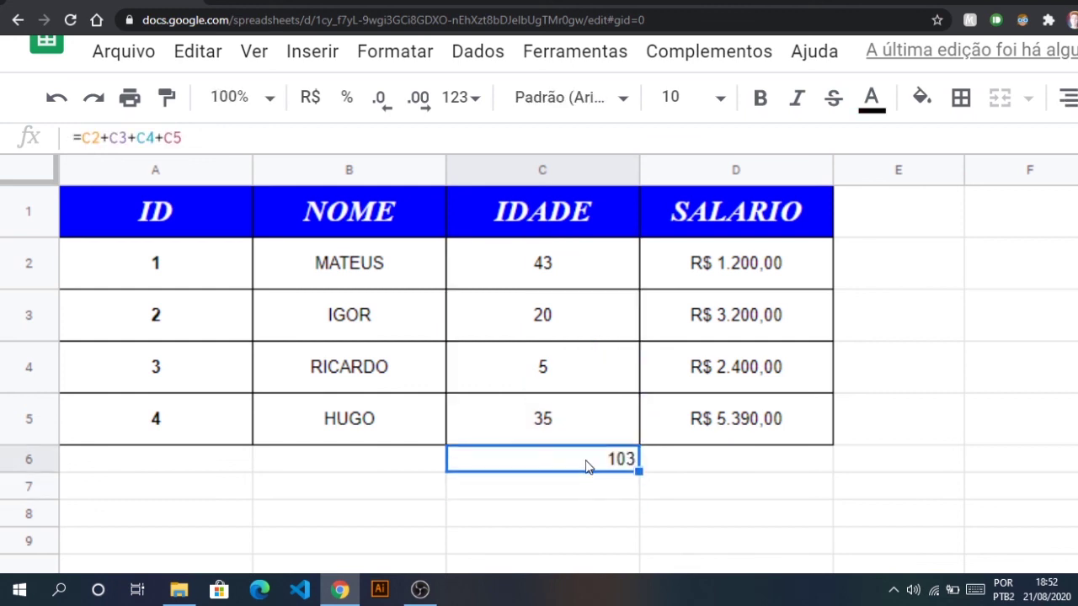
pyautogui.click(748, 464)
pyautogui.write('=')
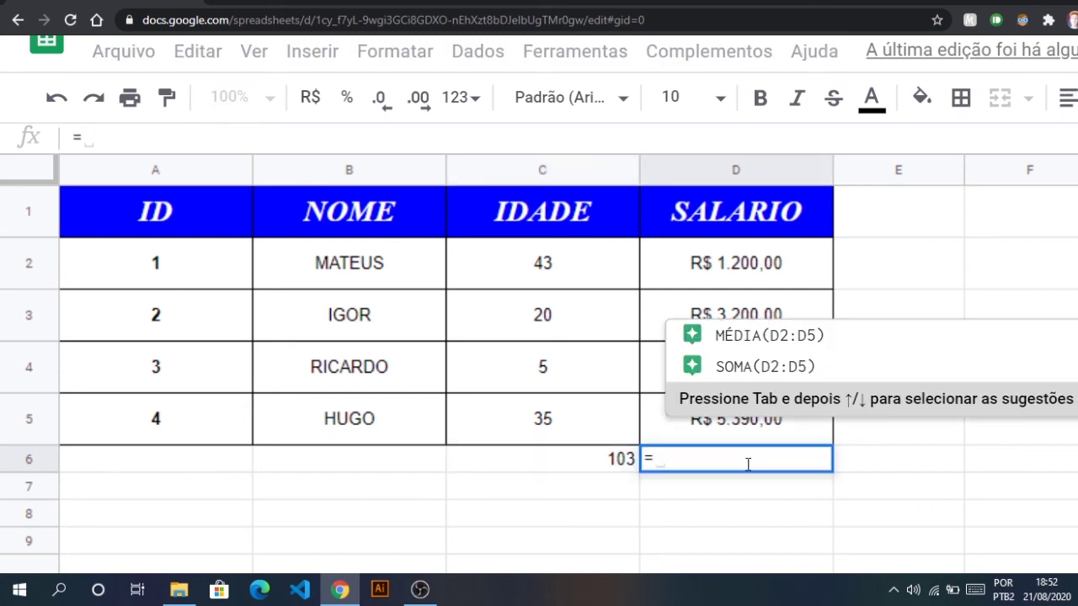
pyautogui.click(661, 460)
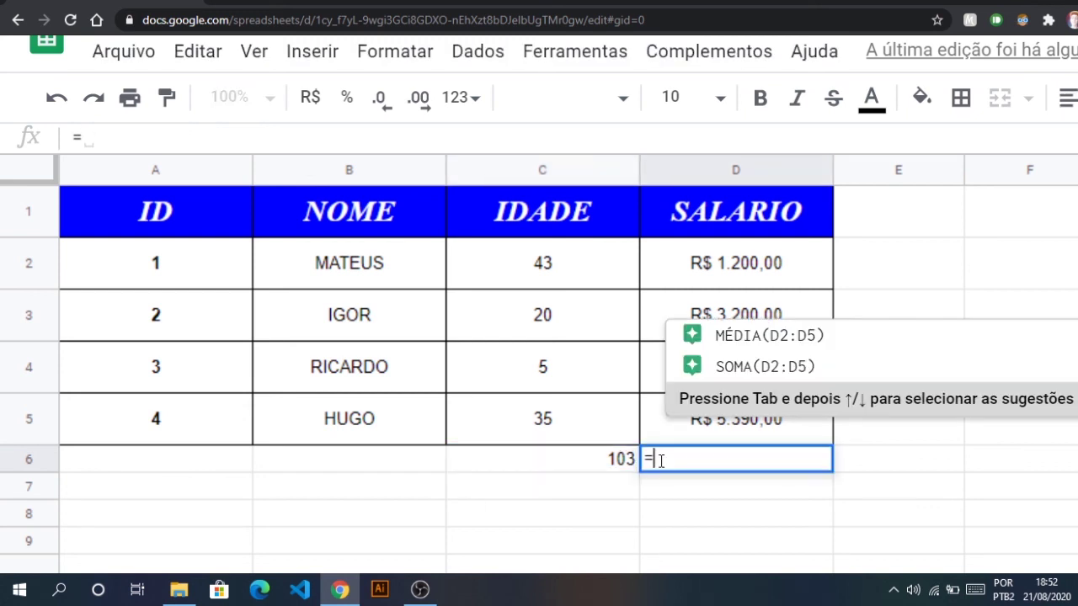
pyautogui.doubleClick(650, 460)
pyautogui.click(680, 453)
pyautogui.doubleClick(679, 452)
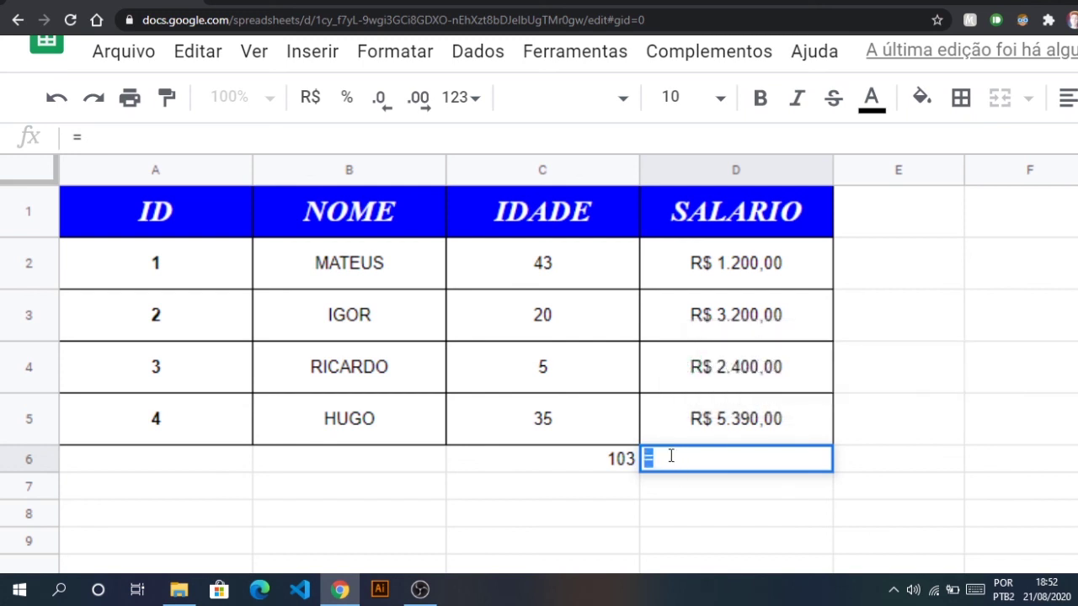
pyautogui.press('Escape')
pyautogui.press('Left')
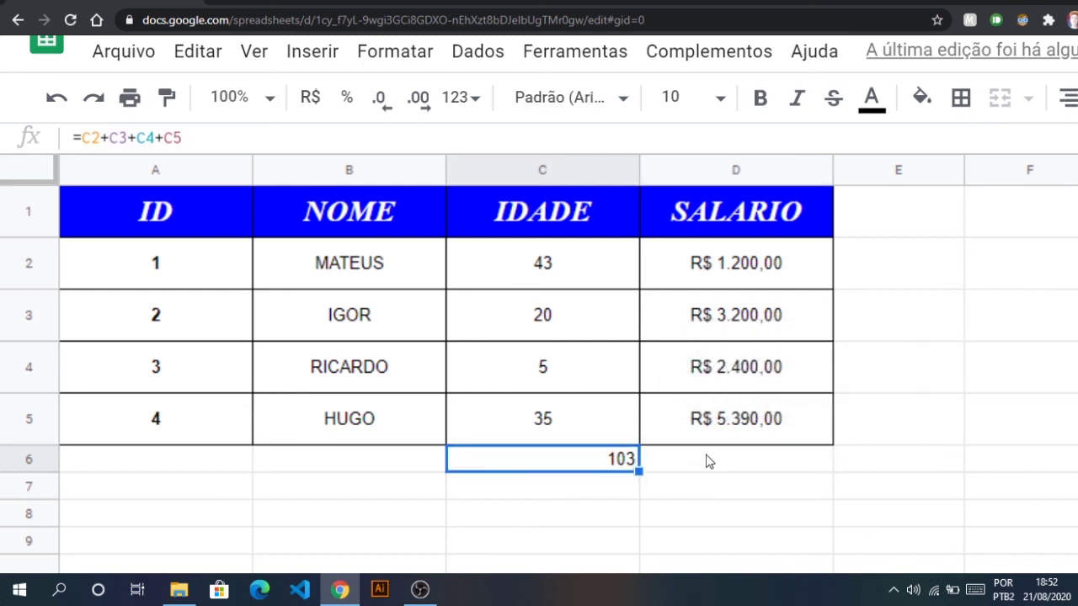
# Enter the formula =SOMA(D2:D5) in cell D6 to total the SALARIO values, and clear the cell again.
pyautogui.click(671, 457)
pyautogui.write('=')
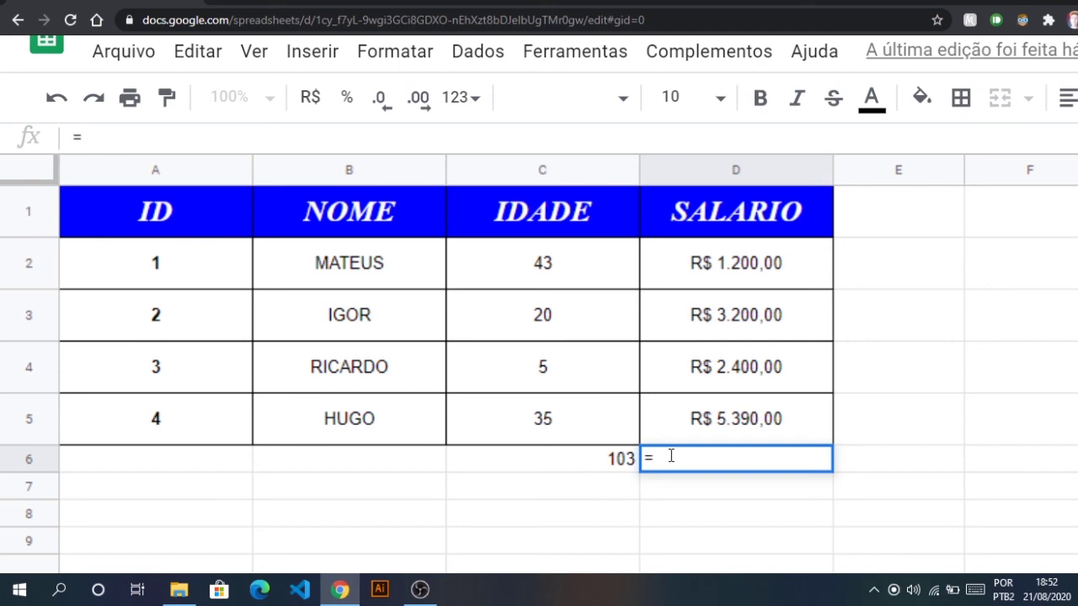
pyautogui.write('SOMA()')
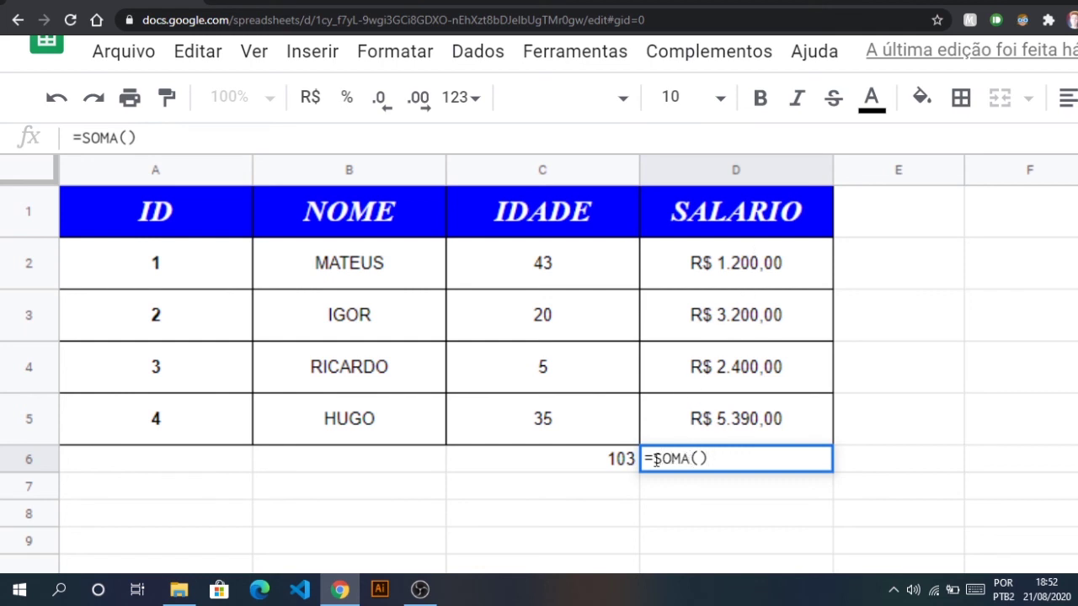
pyautogui.moveTo(653, 457); pyautogui.dragTo(706, 458)
pyautogui.click(691, 458)
pyautogui.click(698, 458)
pyautogui.click(787, 274)
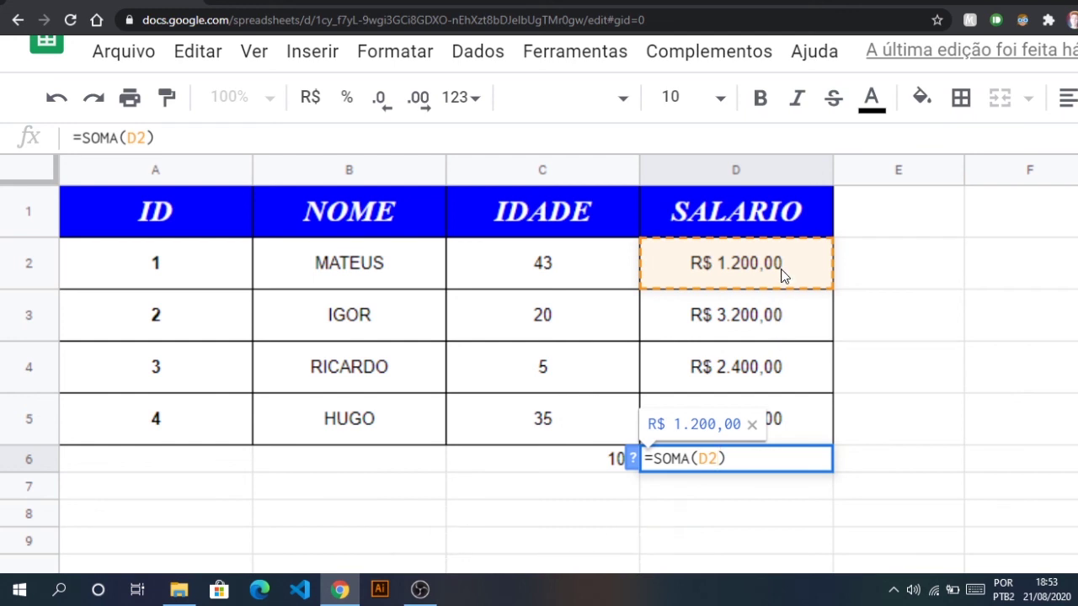
pyautogui.write(':')
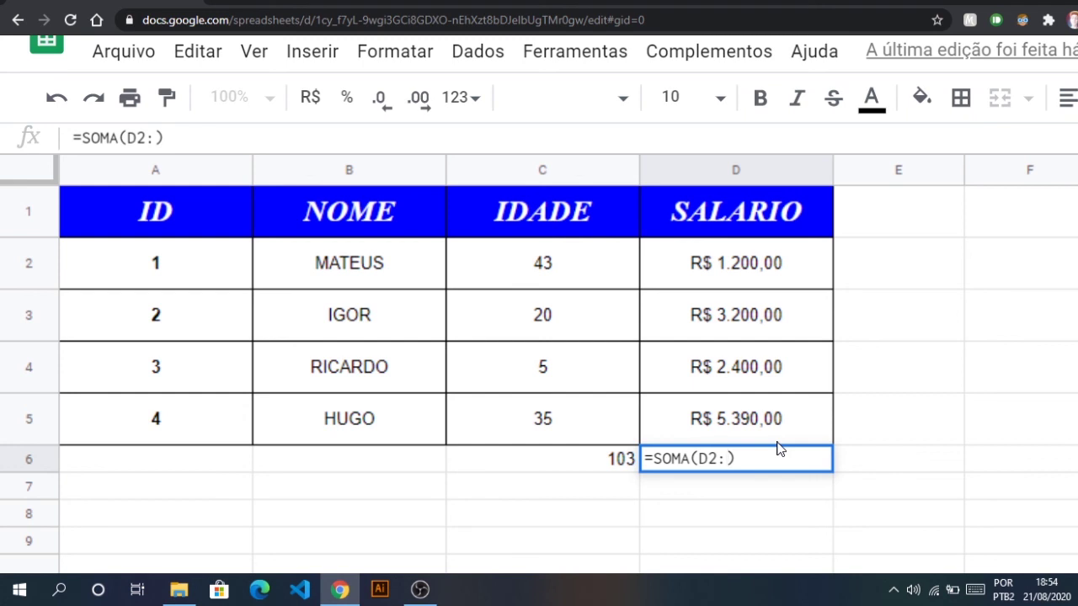
pyautogui.write('D')
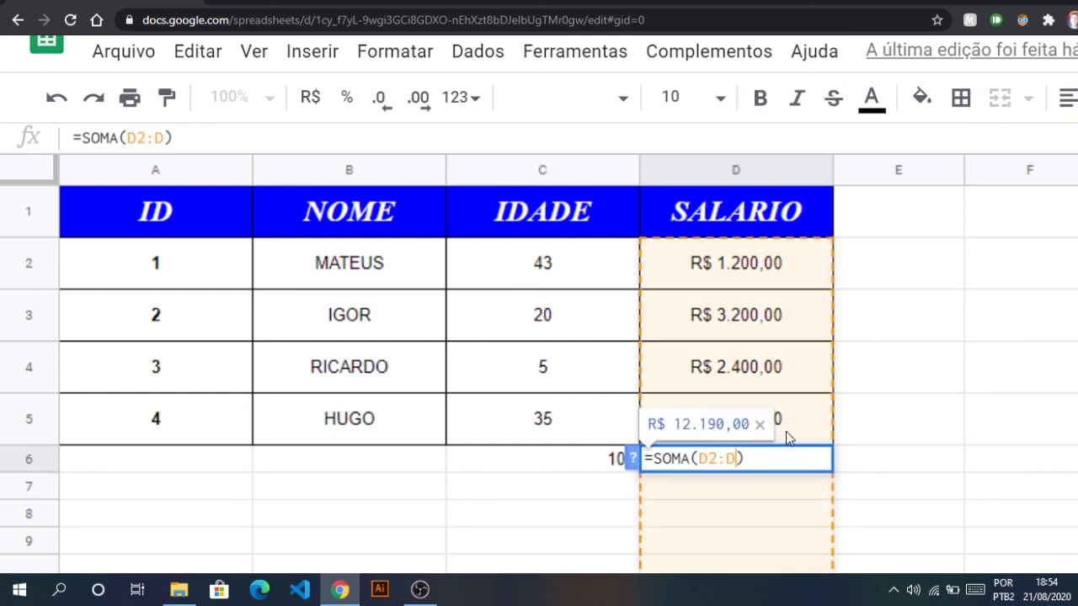
pyautogui.write('5')
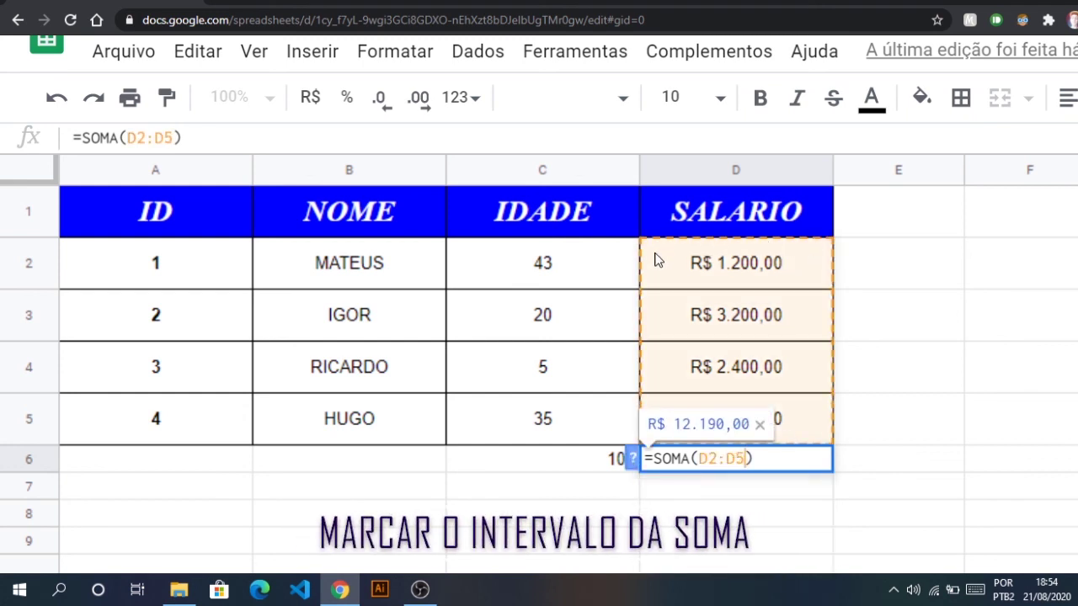
pyautogui.press('Return')
pyautogui.click(806, 460)
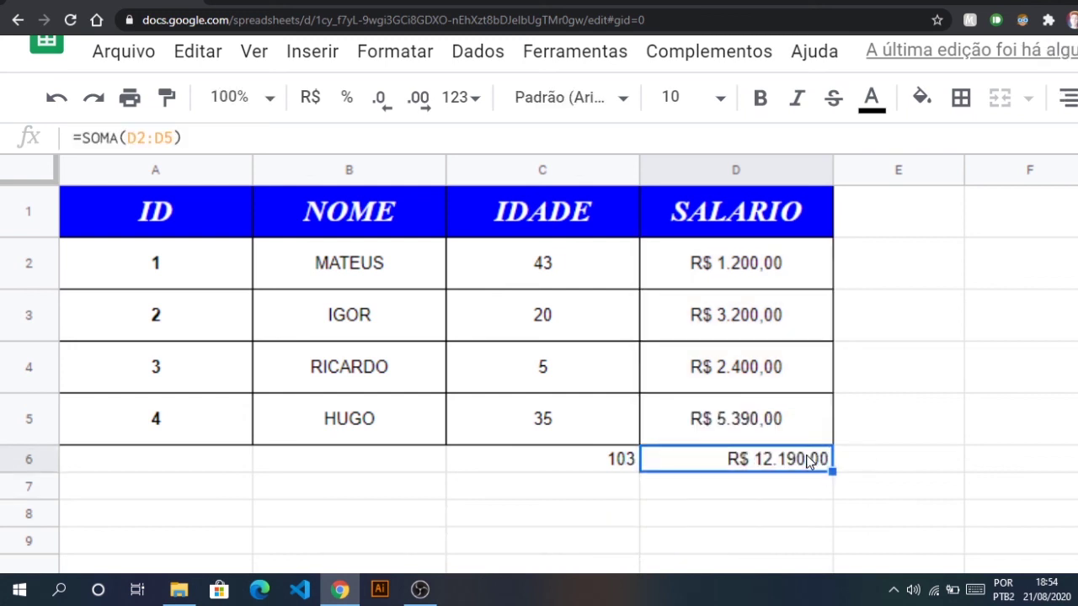
pyautogui.hotkey('ctrl', '0')
pyautogui.press('Delete')
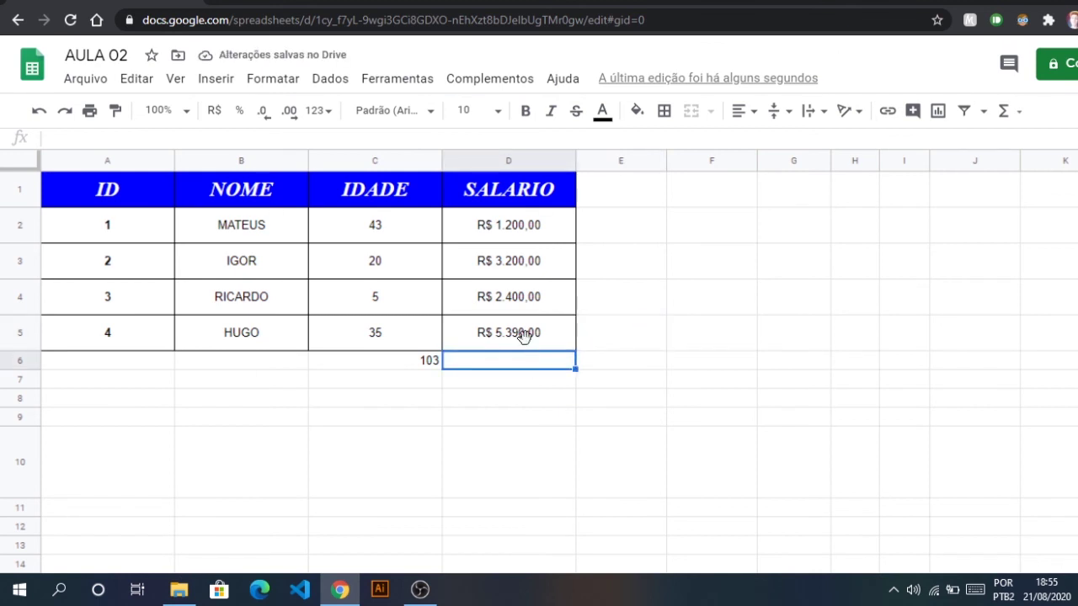
# Insert the built-in SOMA function for the SALARIO range D2:D5, placing the total in cell D6.
pyautogui.moveTo(459, 225); pyautogui.dragTo(508, 331)
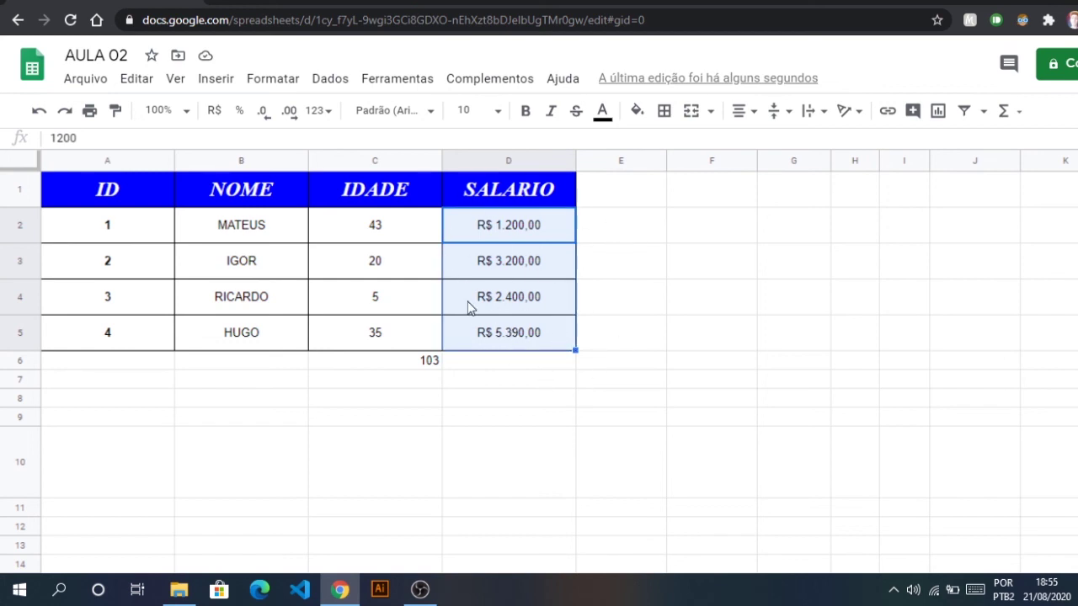
pyautogui.click(1021, 116)
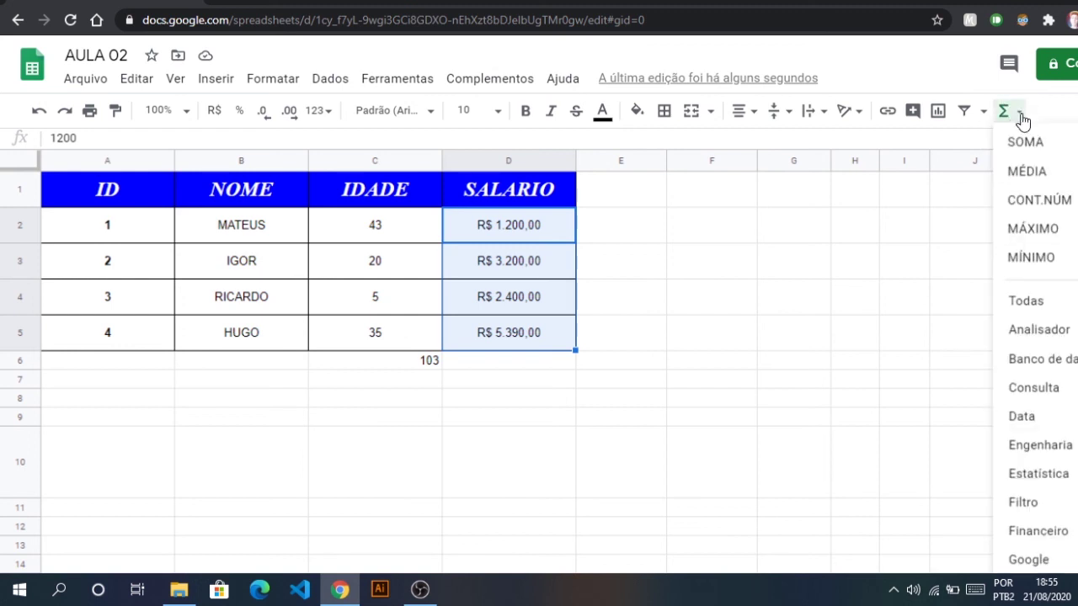
pyautogui.click(1054, 145)
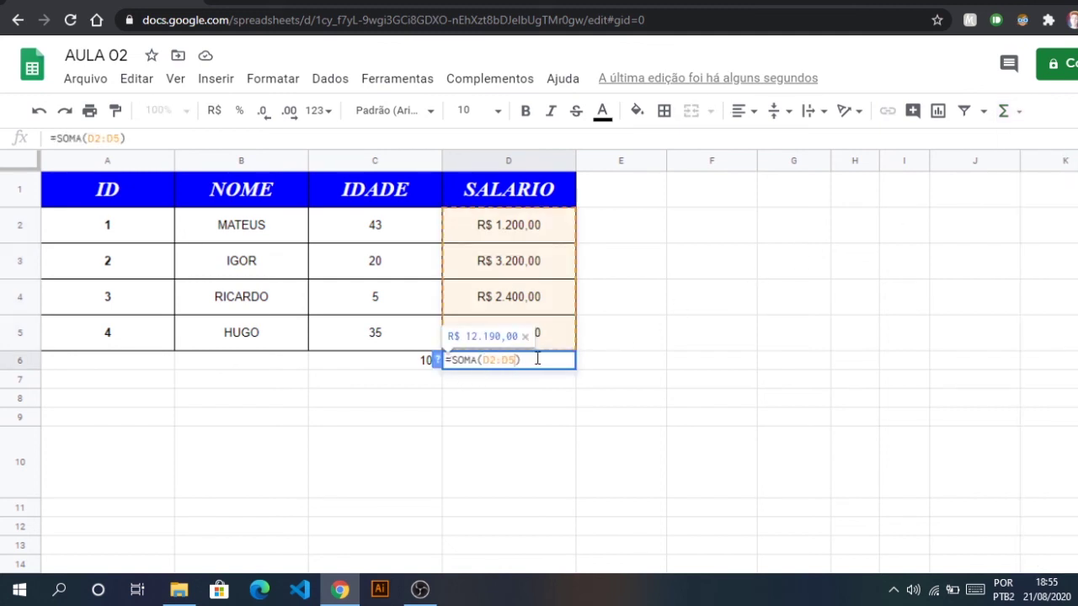
pyautogui.press('Return')
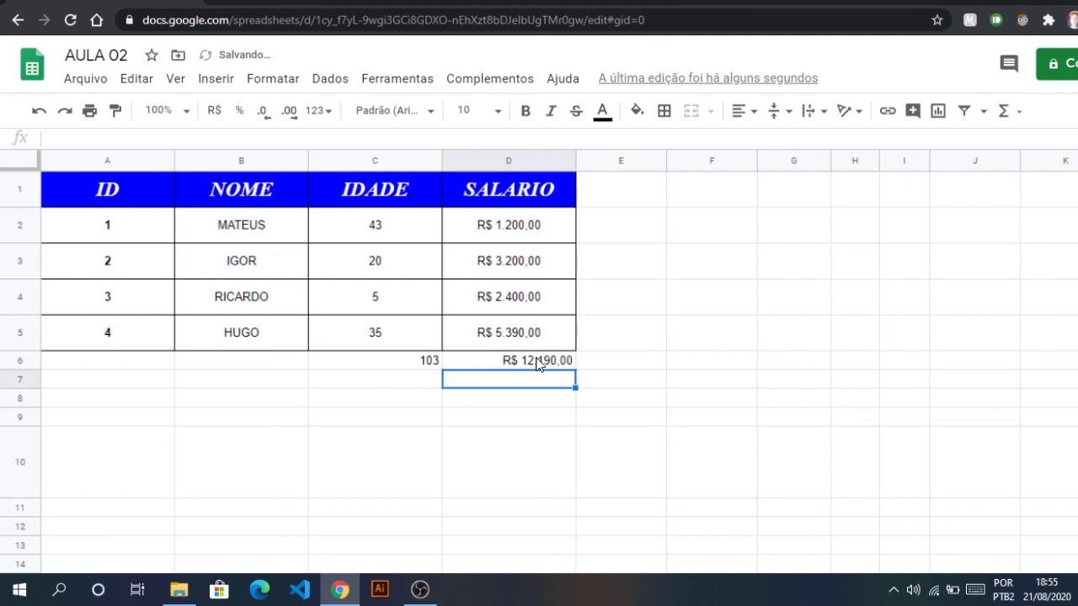
pyautogui.click(533, 360)
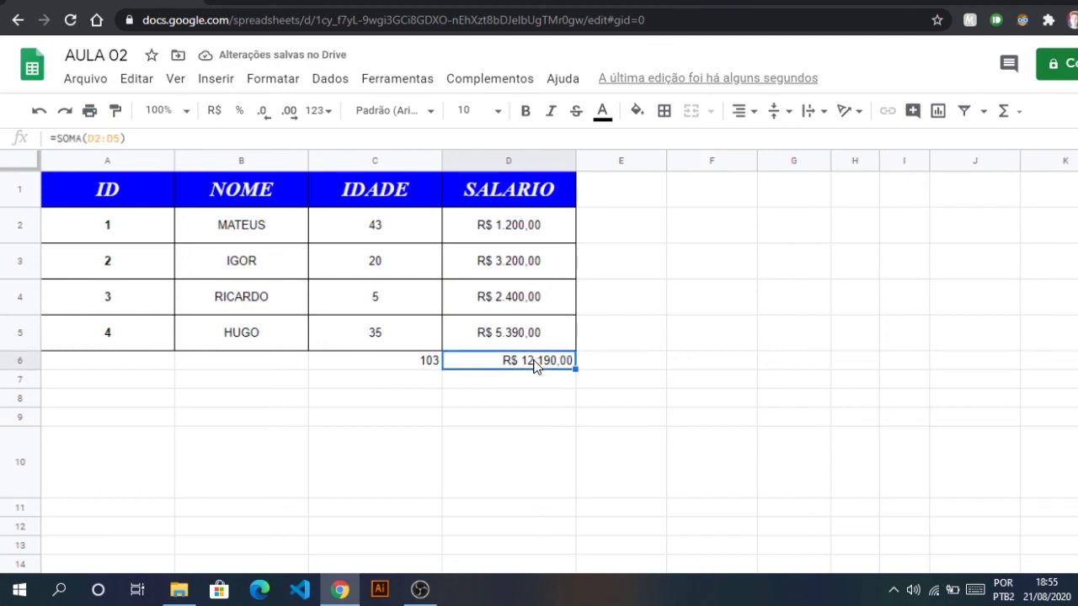
pyautogui.click(522, 398)
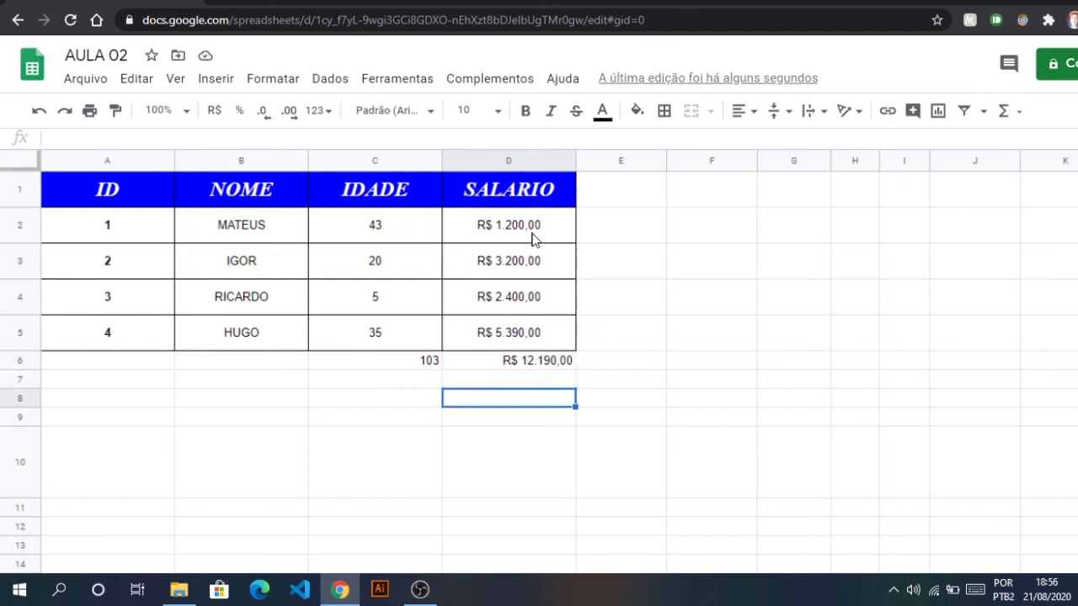